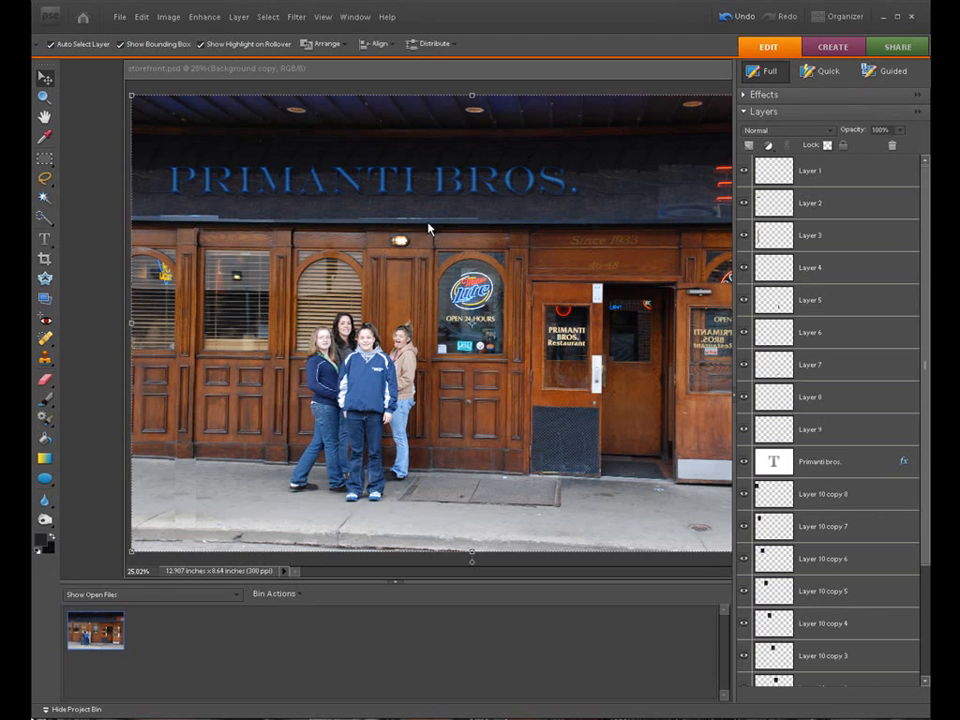
Fit storefront.psd on the screen and look through its stack of layers
left_click_drag(476, 79, 422, 73)
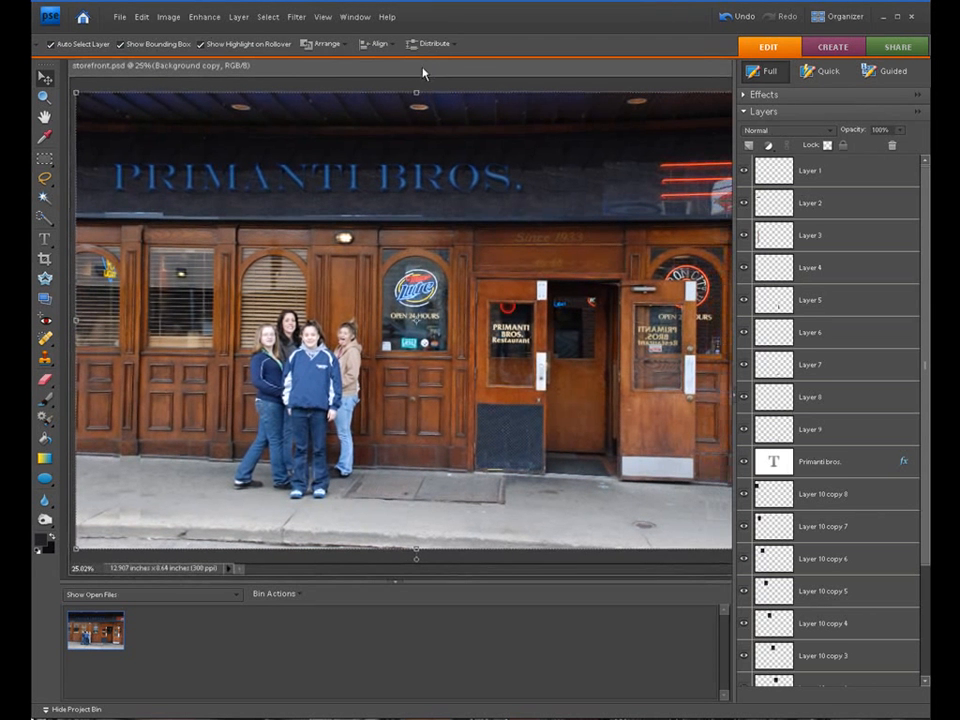
left_click(322, 17)
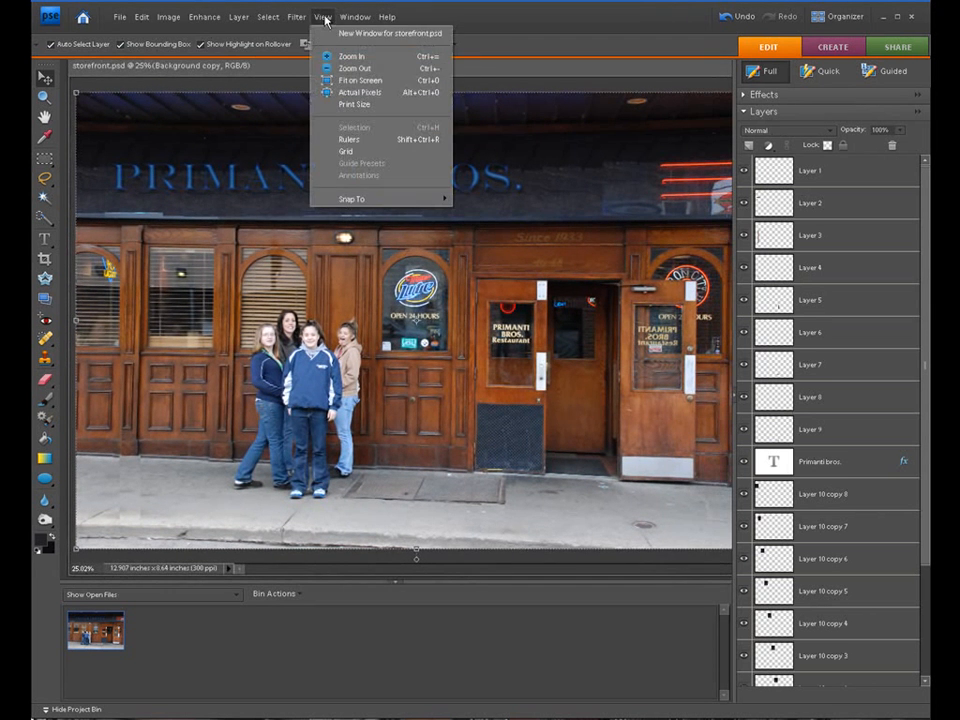
left_click(340, 80)
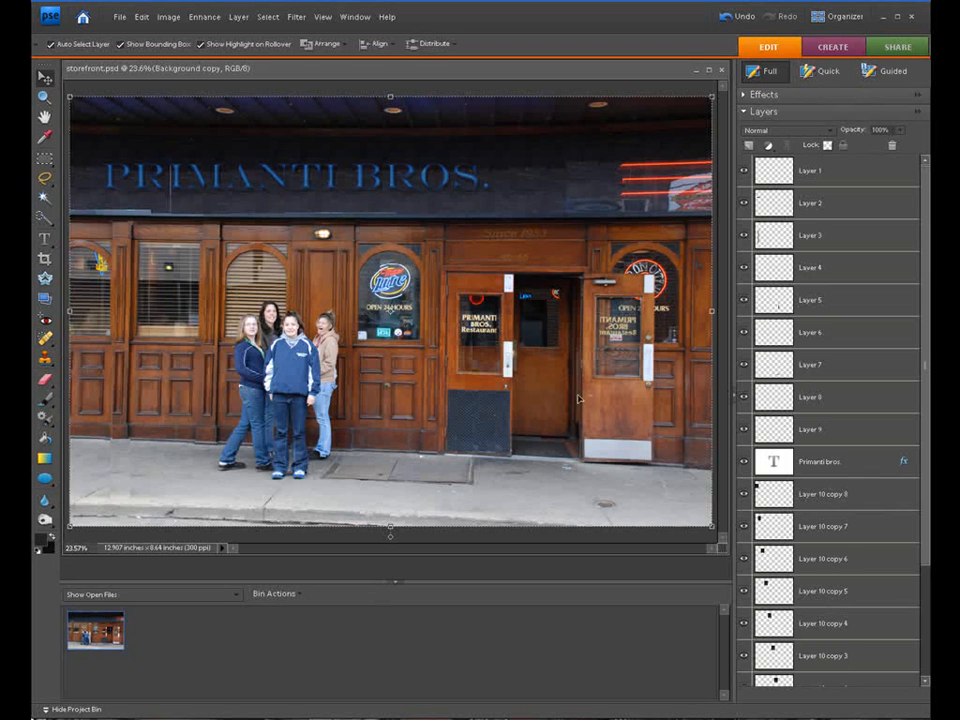
scroll(924, 202, "down", 5)
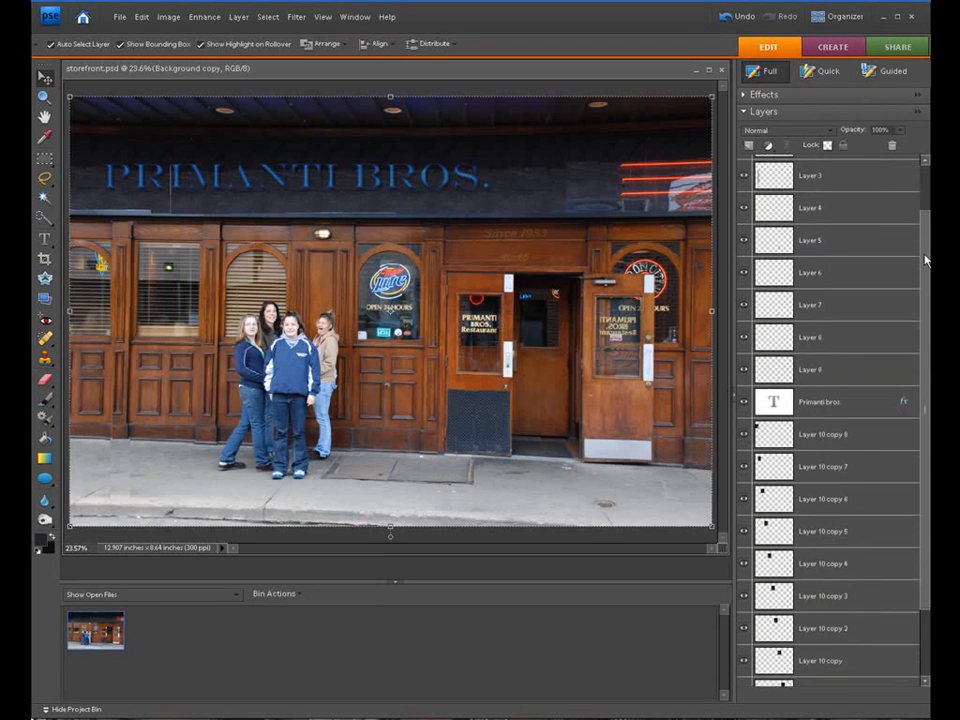
scroll(828, 410, "up", 4)
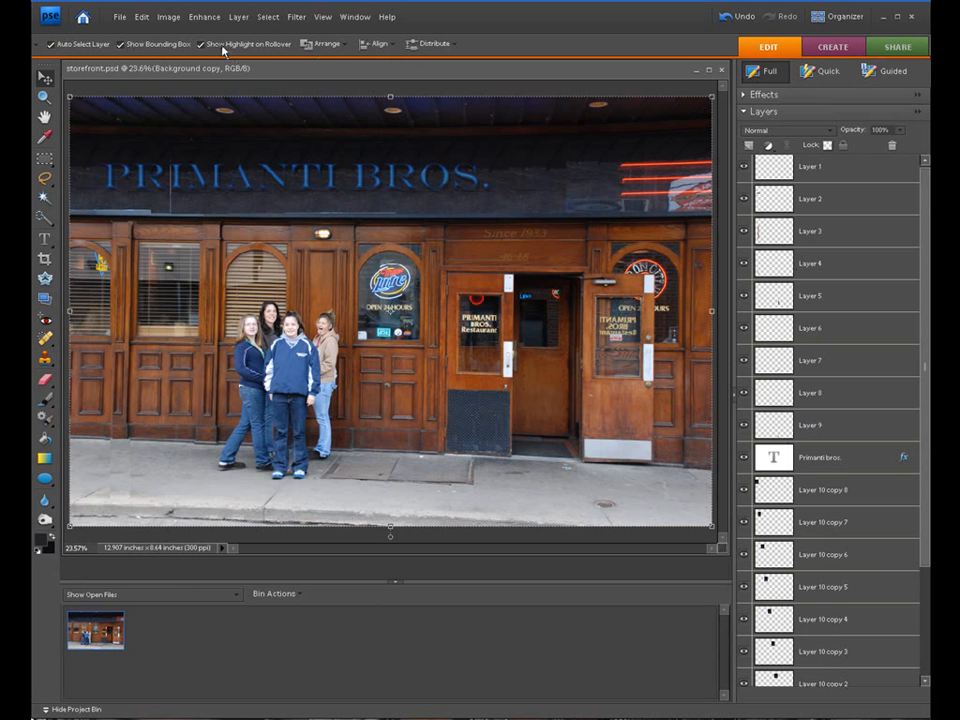
Close the storefront.psd document
left_click(116, 20)
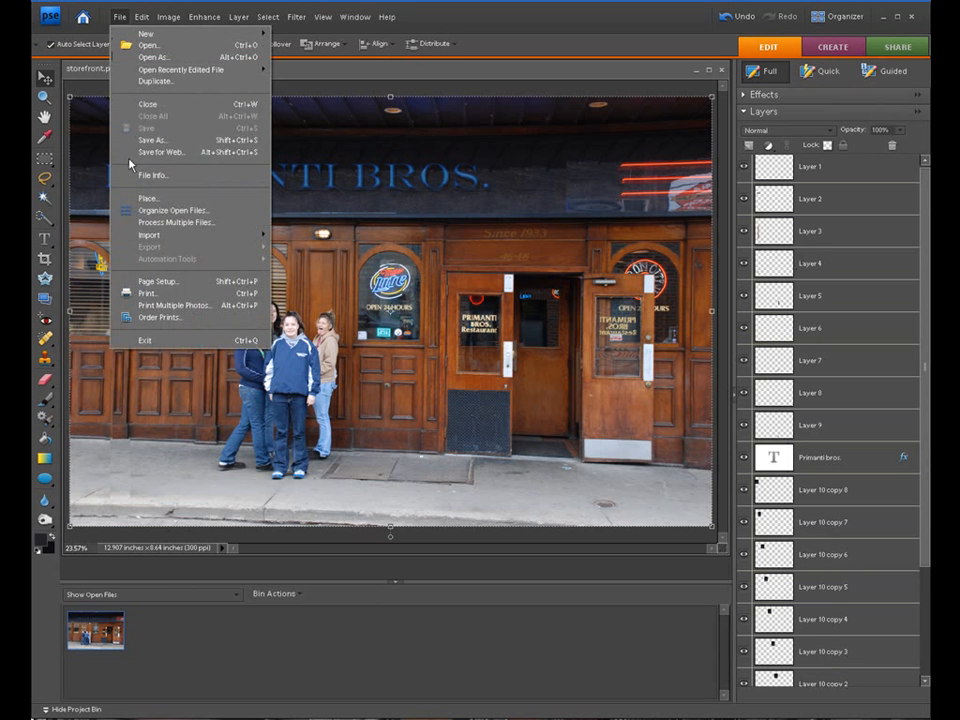
left_click(124, 20)
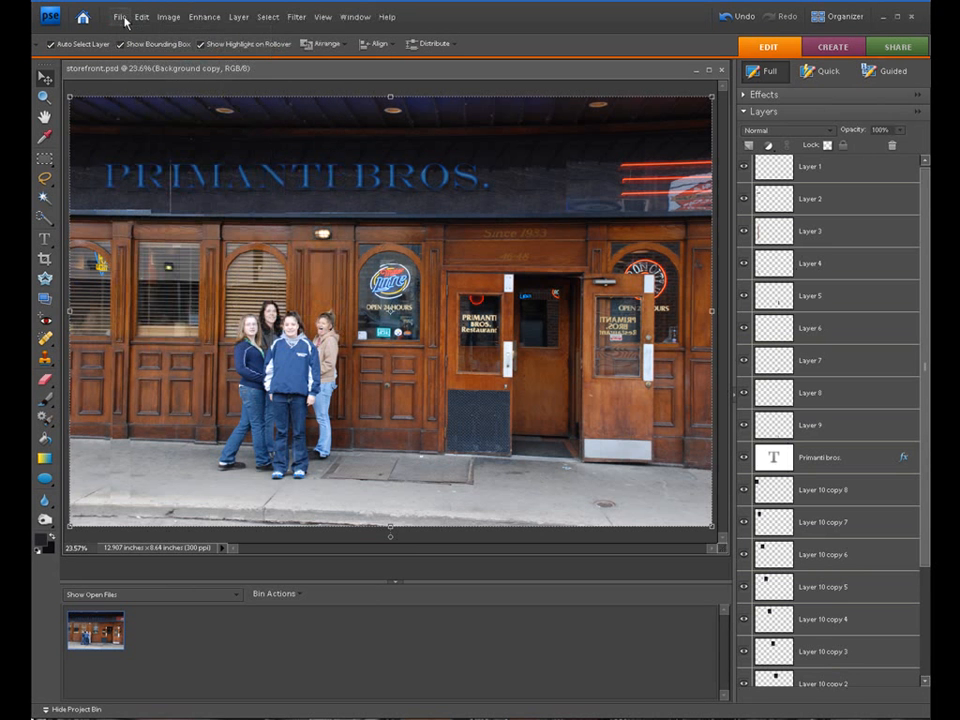
left_click(720, 70)
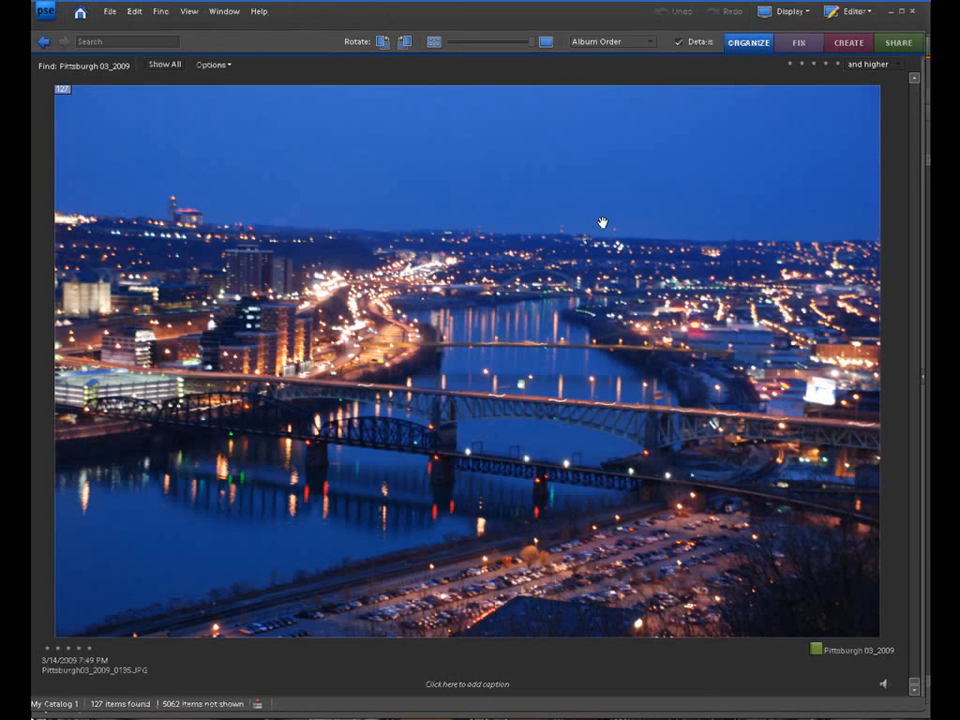
Find the unedited storefront photo in the Organizer's Pittsburgh 03_2009 album thumbnails and open it in Full Edit, fitted on screen
left_click(490, 42)
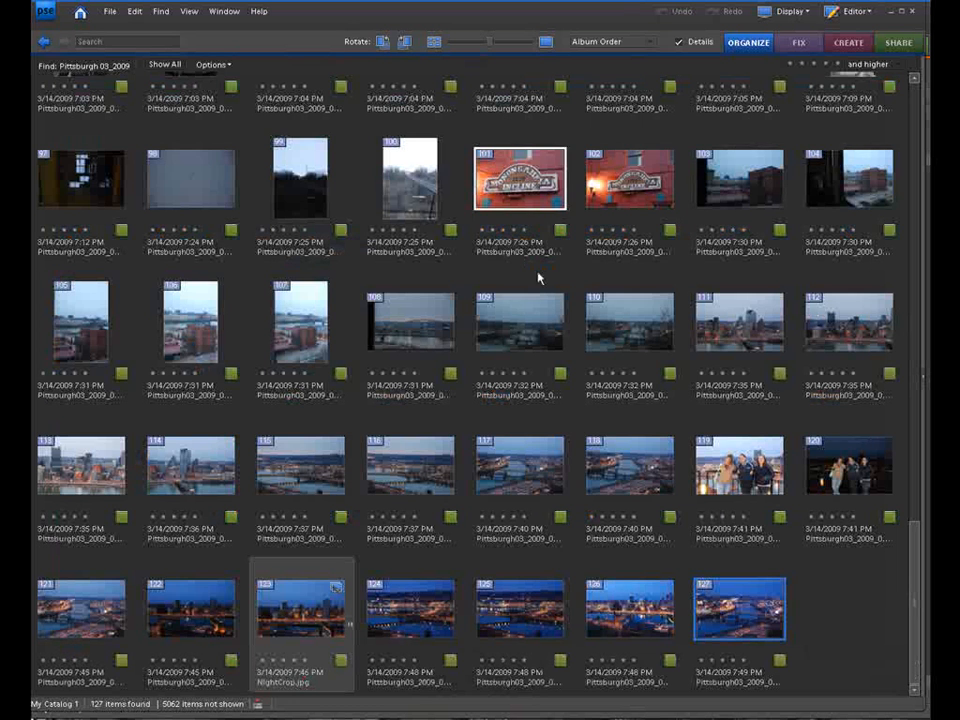
scroll(593, 339, "up", 2)
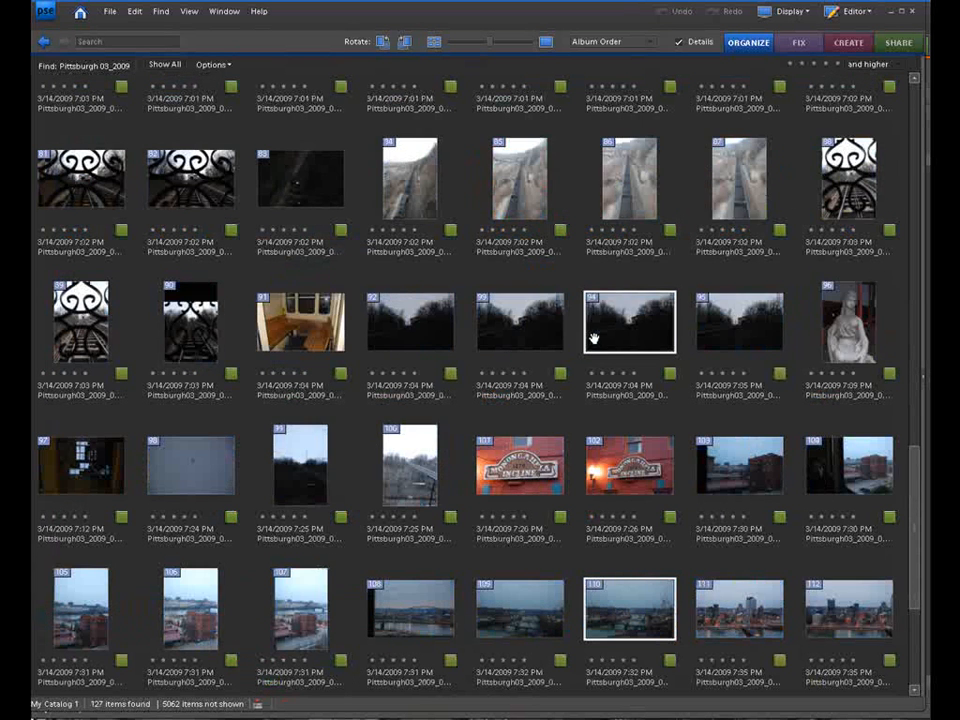
scroll(593, 339, "up", 1)
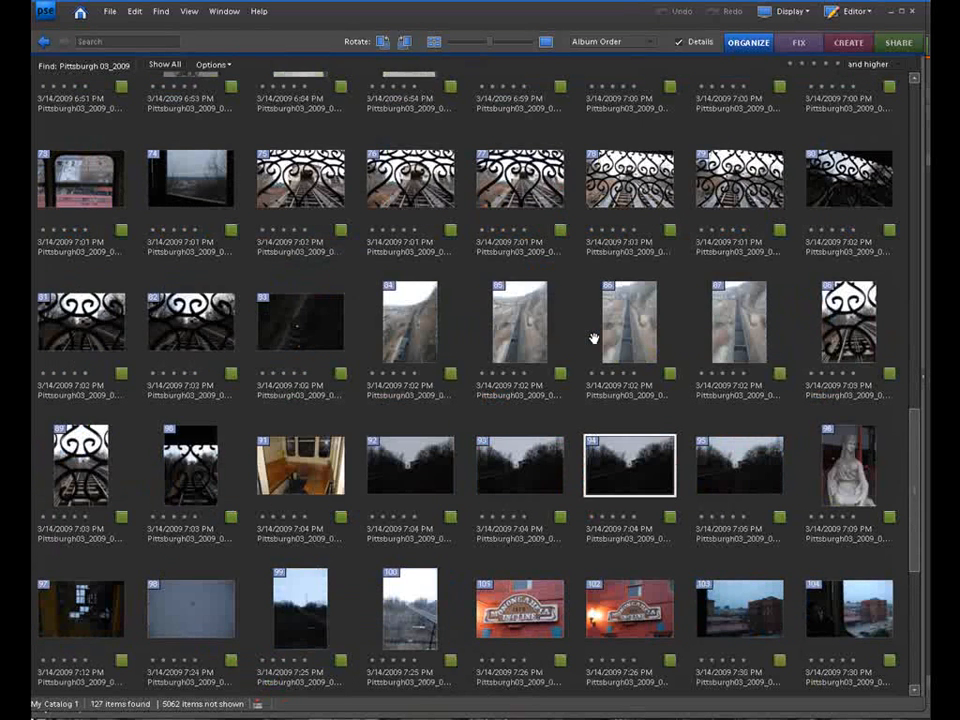
scroll(593, 339, "up", 3)
scroll(593, 339, "up", 4)
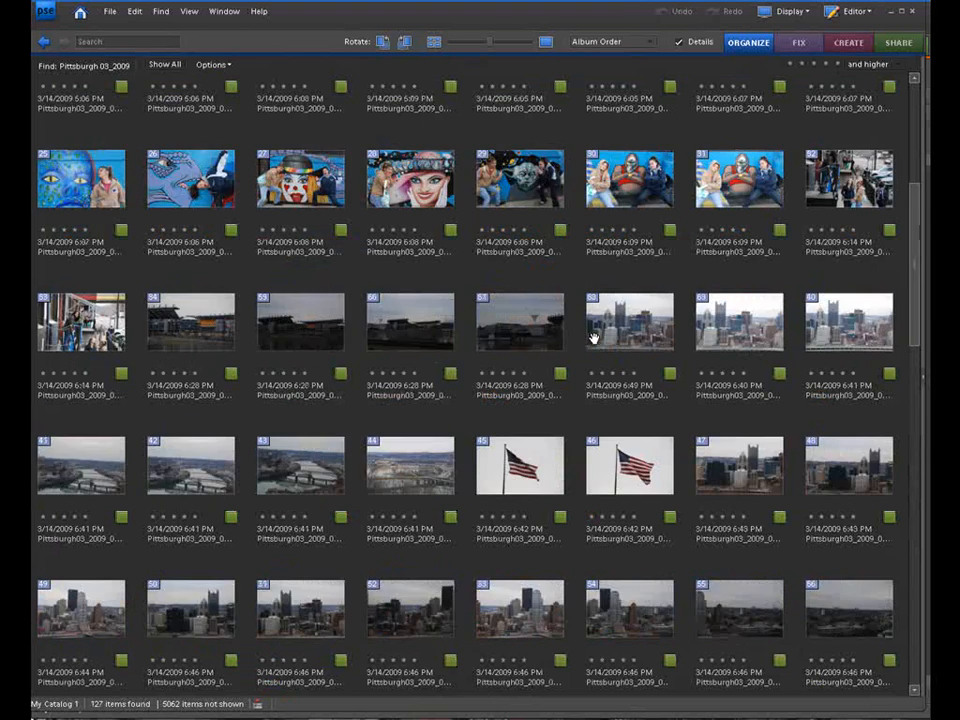
scroll(593, 339, "up", 1)
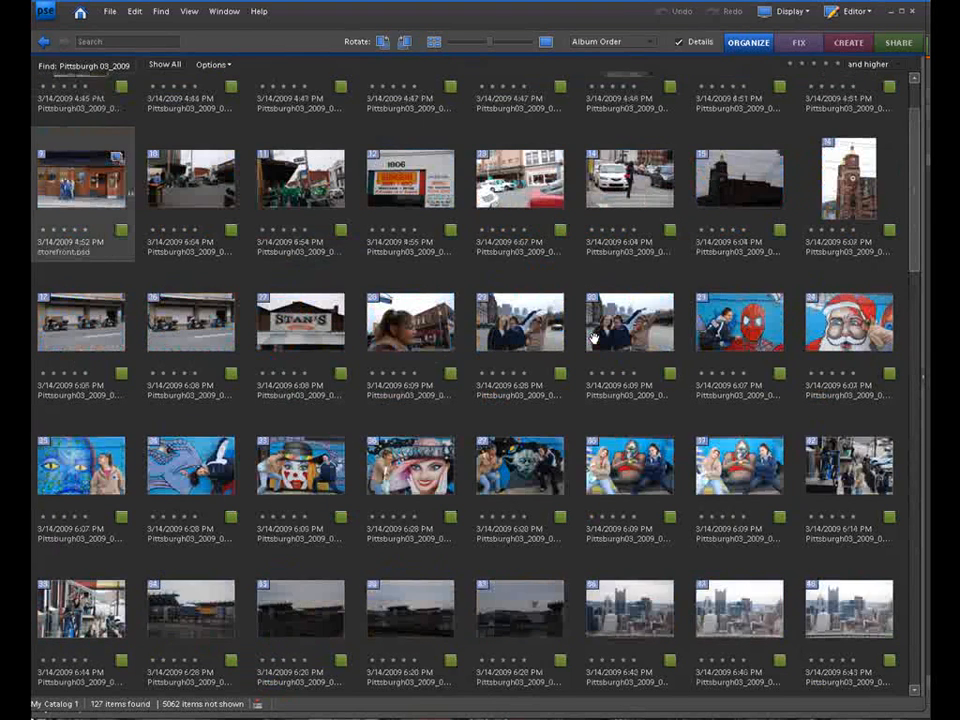
scroll(593, 339, "up", 1)
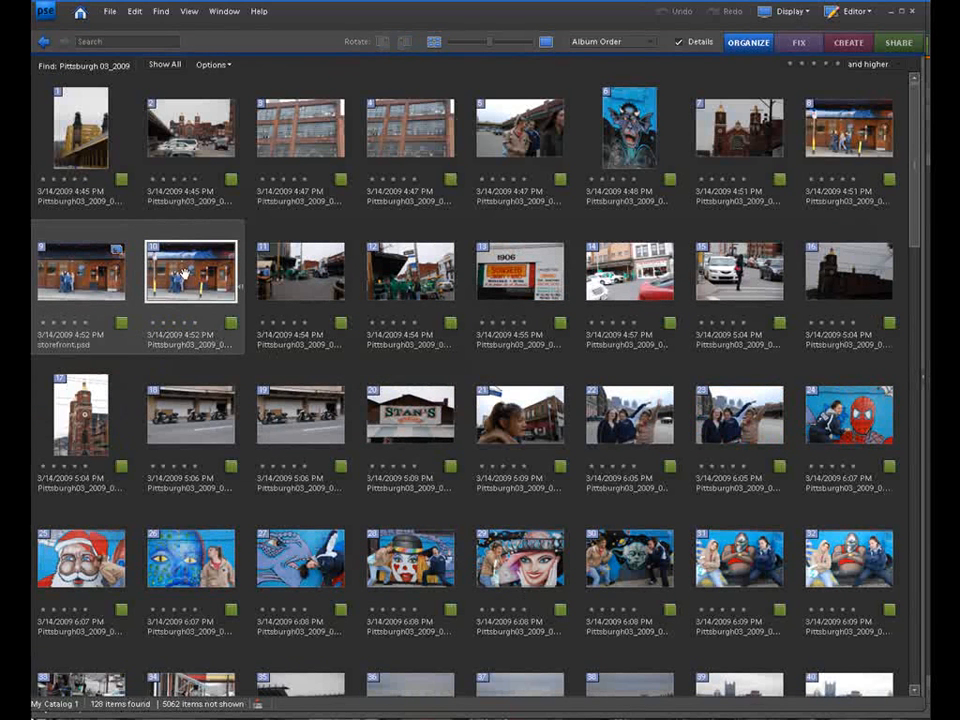
left_click(176, 277)
right_click(185, 275)
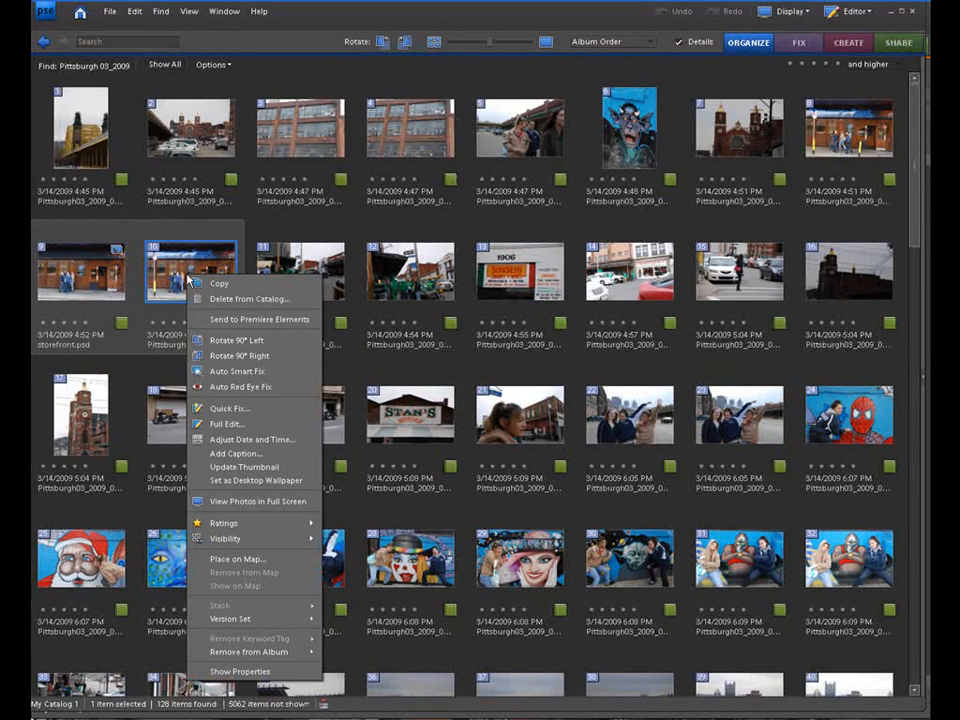
left_click(212, 424)
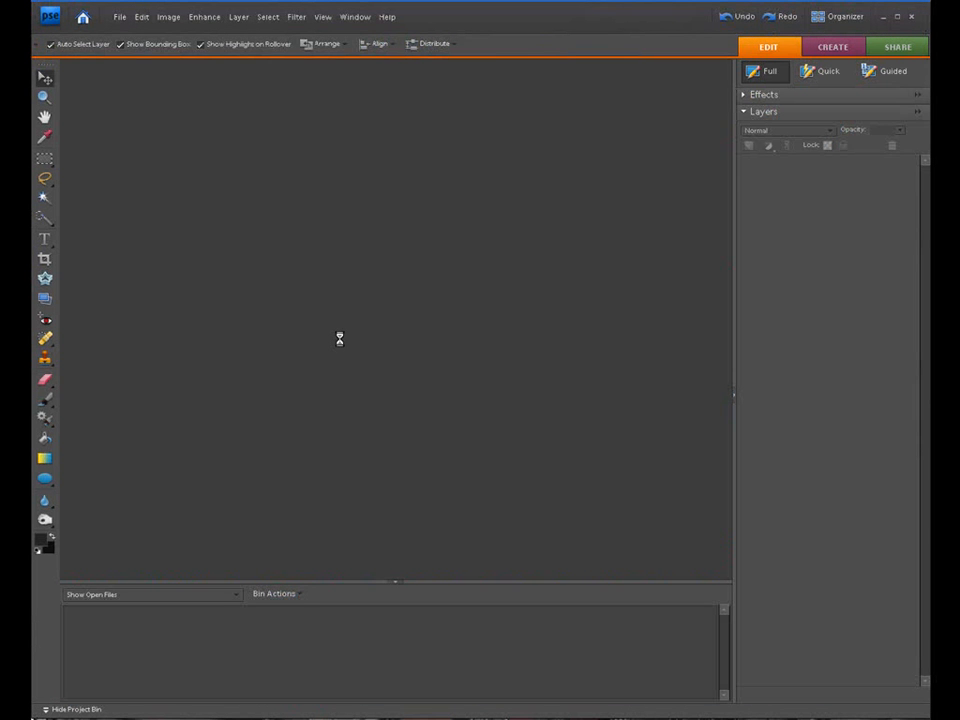
left_click(322, 17)
left_click(328, 80)
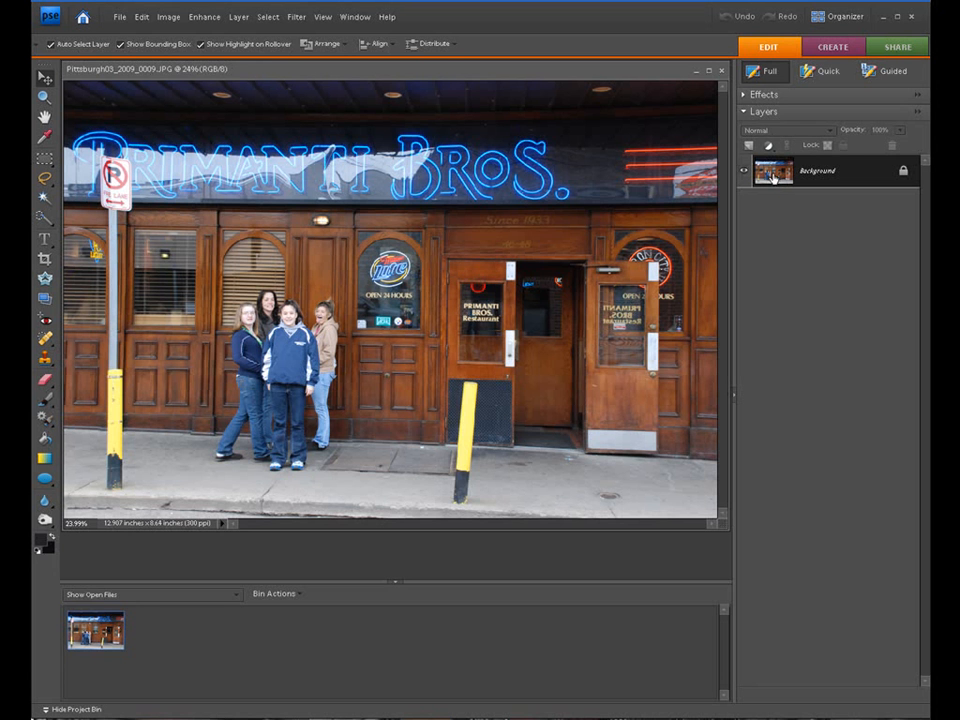
Duplicate the Background layer and hide the original Background layer
left_click_drag(772, 178, 749, 145)
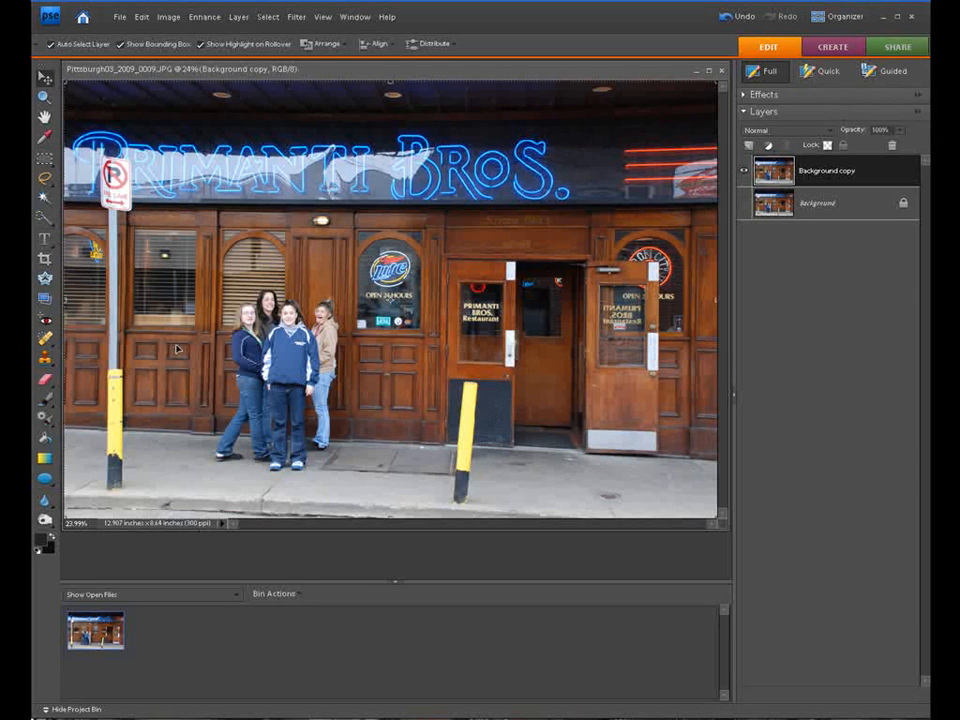
Copy a thin strip of the awning's lower edge beside the no-parking sign to a new layer and move it over the sign
left_click(42, 96)
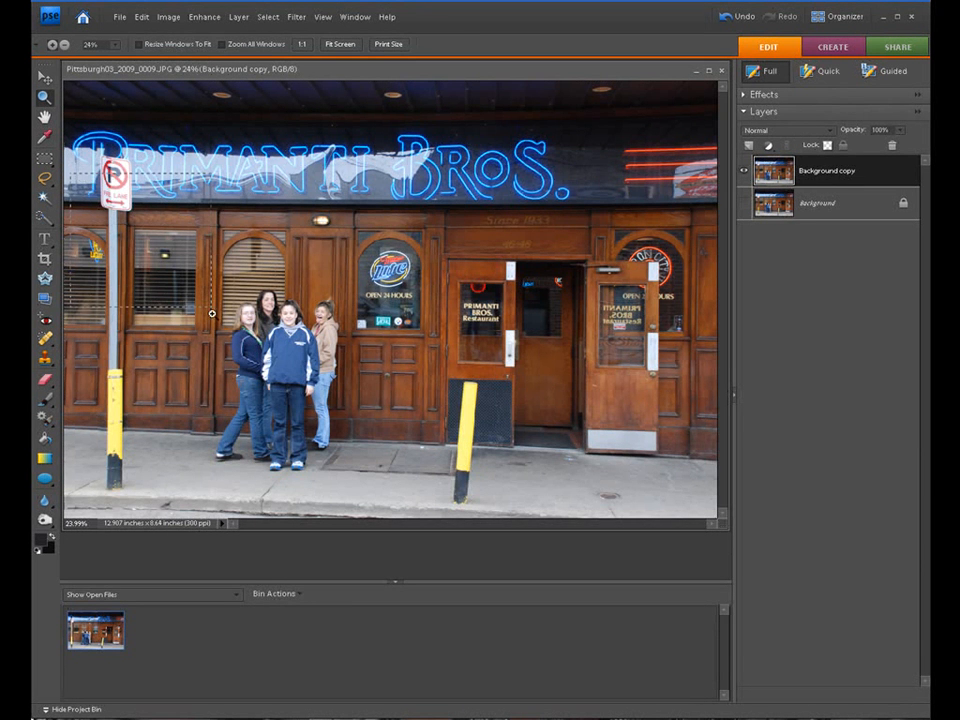
left_click(234, 490)
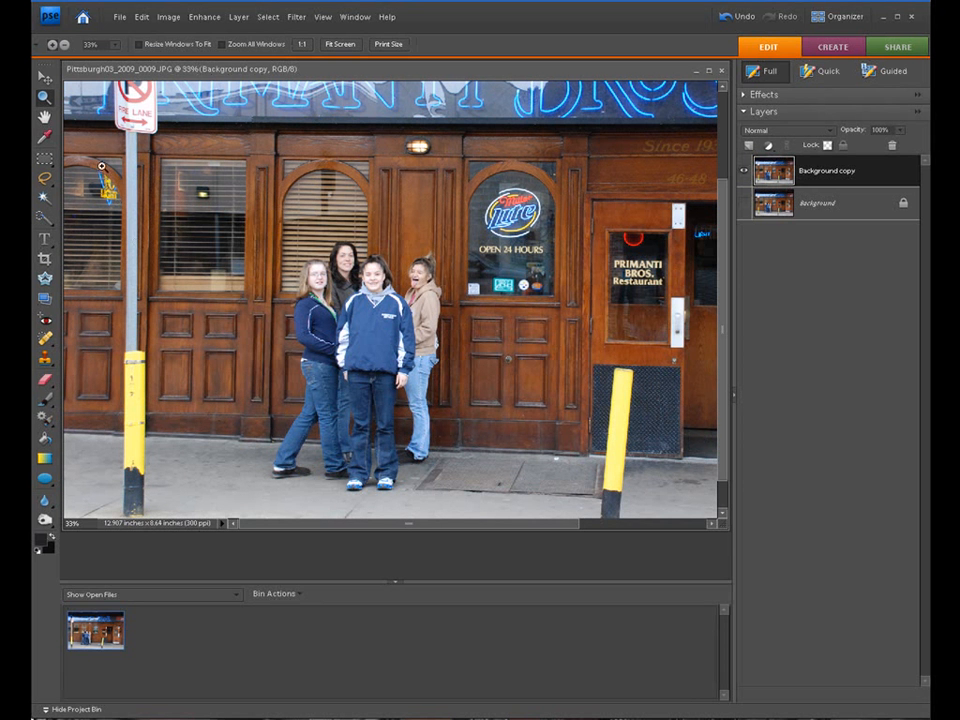
left_click_drag(62, 82, 317, 516)
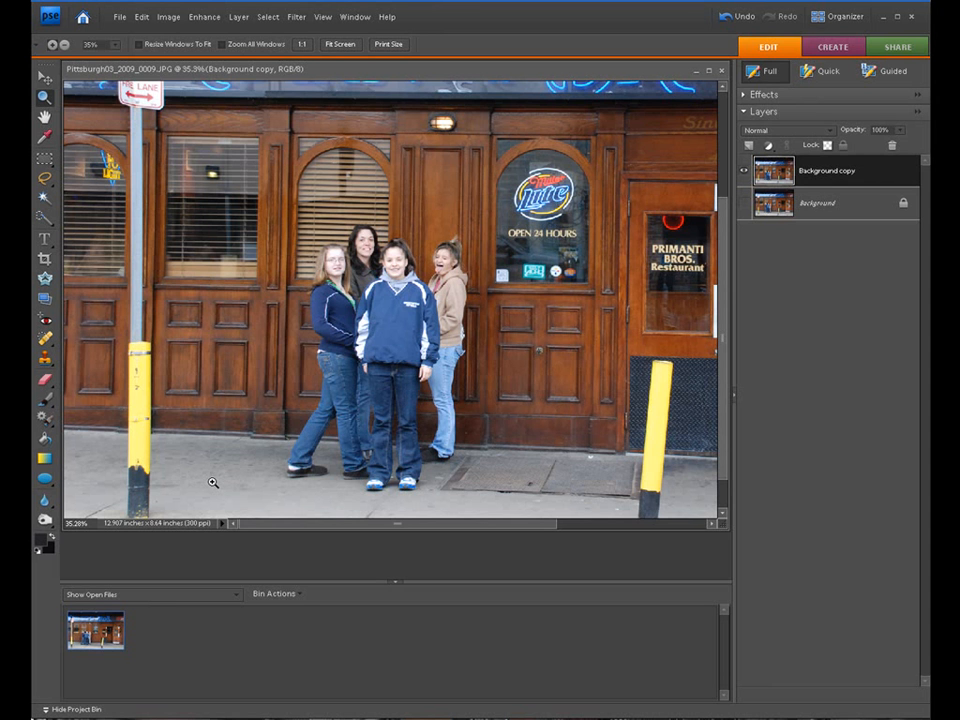
left_click(45, 160)
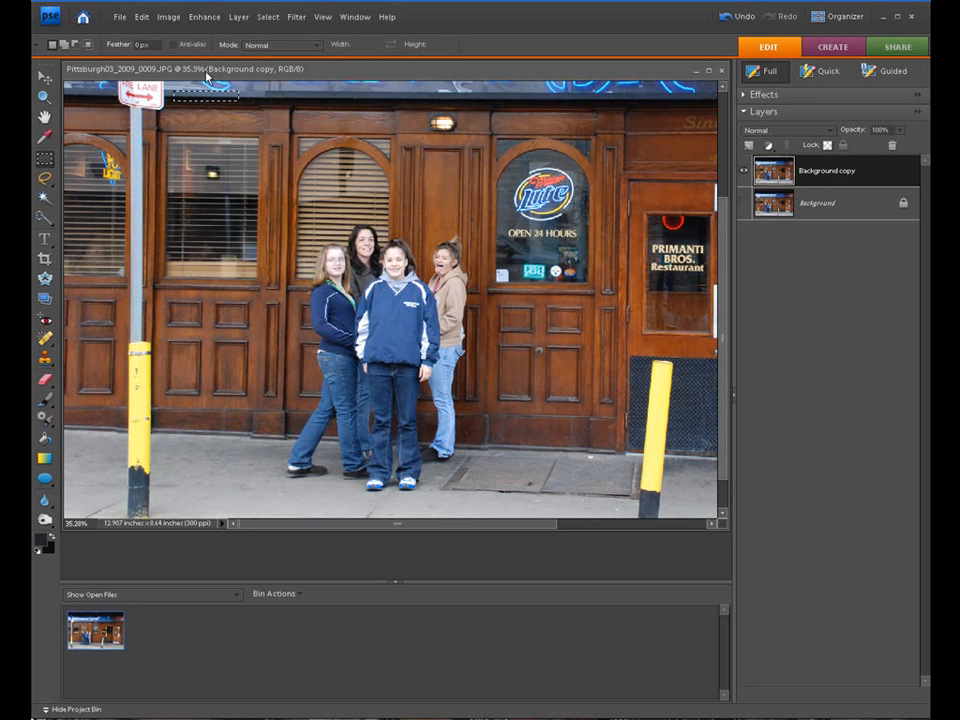
left_click(237, 17)
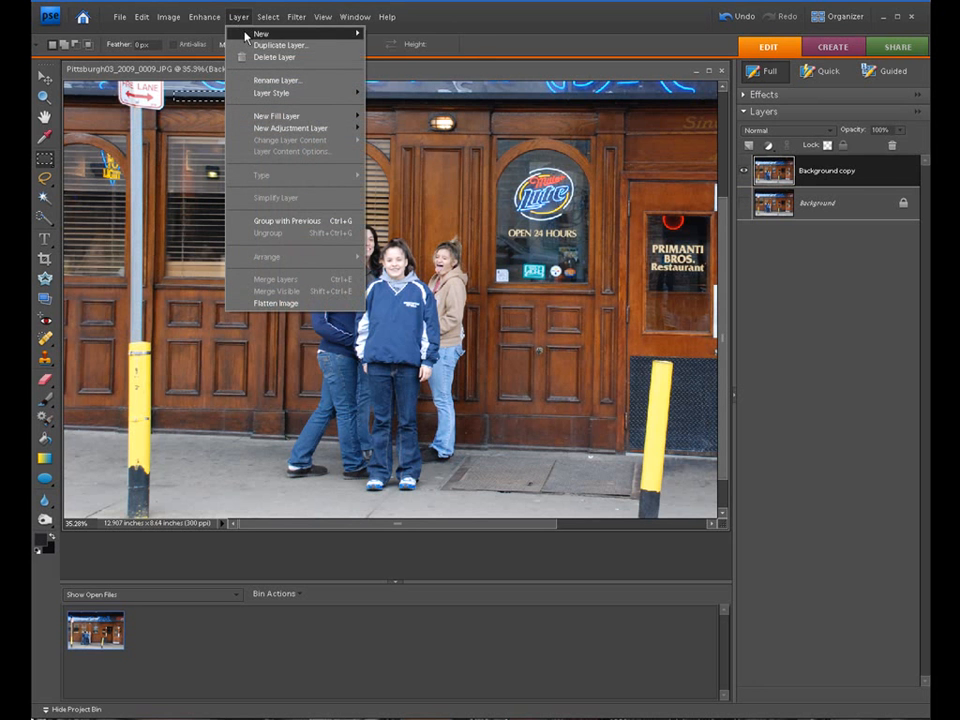
mouse_move(300, 38)
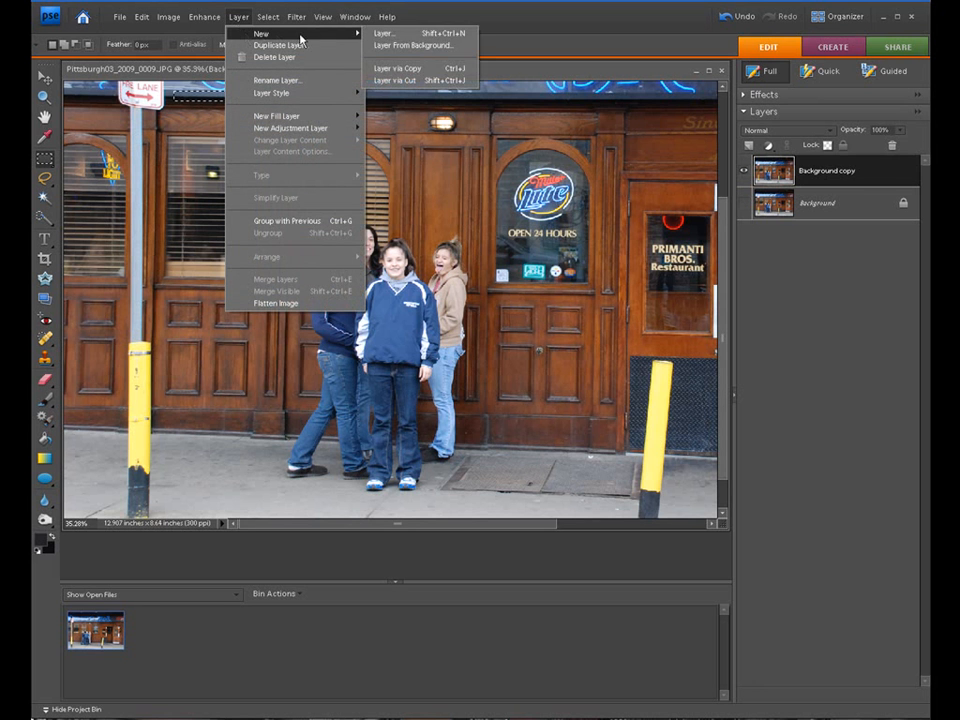
left_click(388, 68)
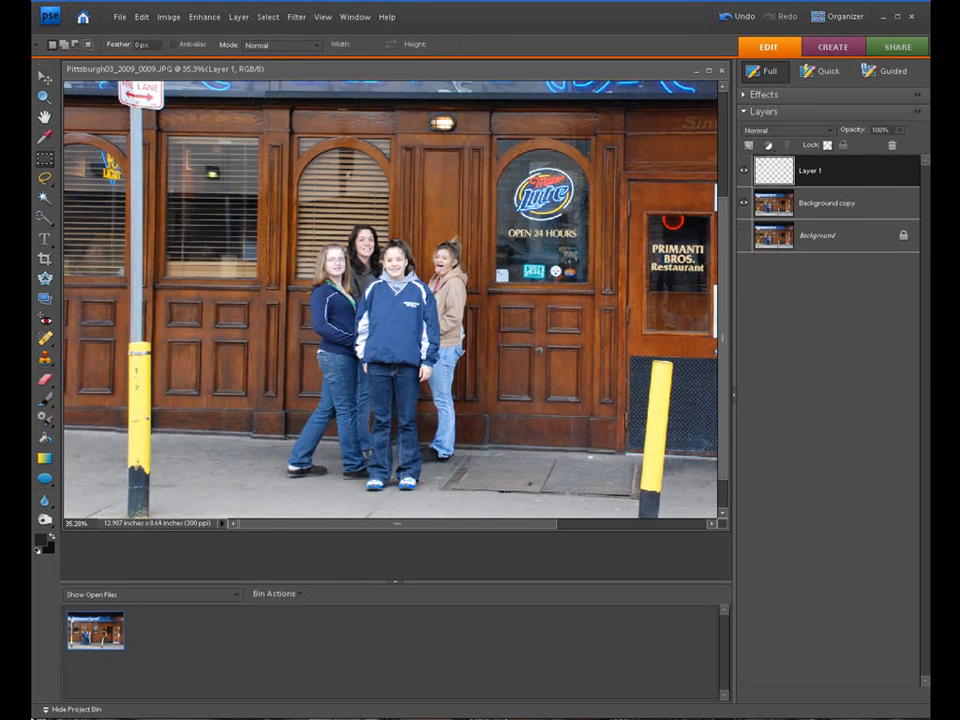
left_click(44, 76)
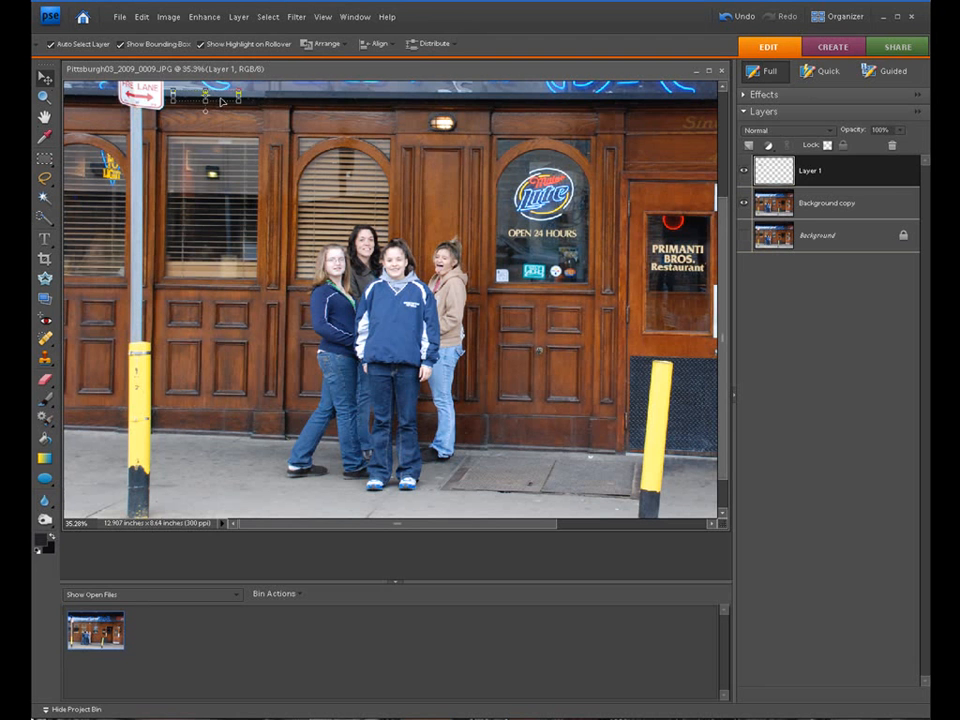
left_click_drag(222, 101, 153, 99)
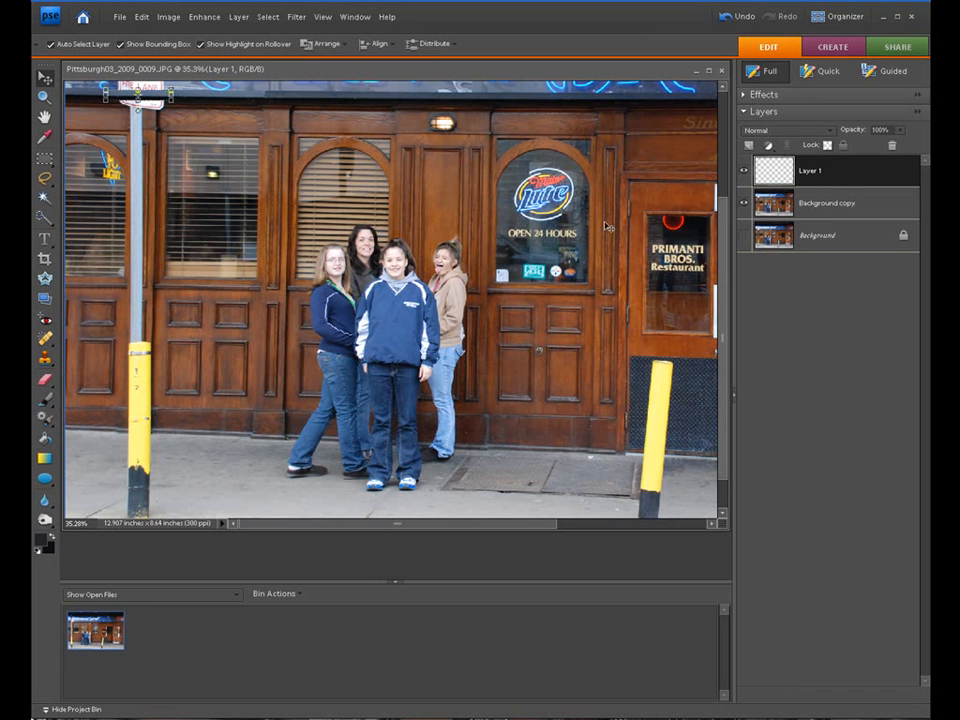
On the Background copy layer, select the wooden pillar beside the arched window with a rectangular marquee and copy it to a new layer
left_click(831, 207)
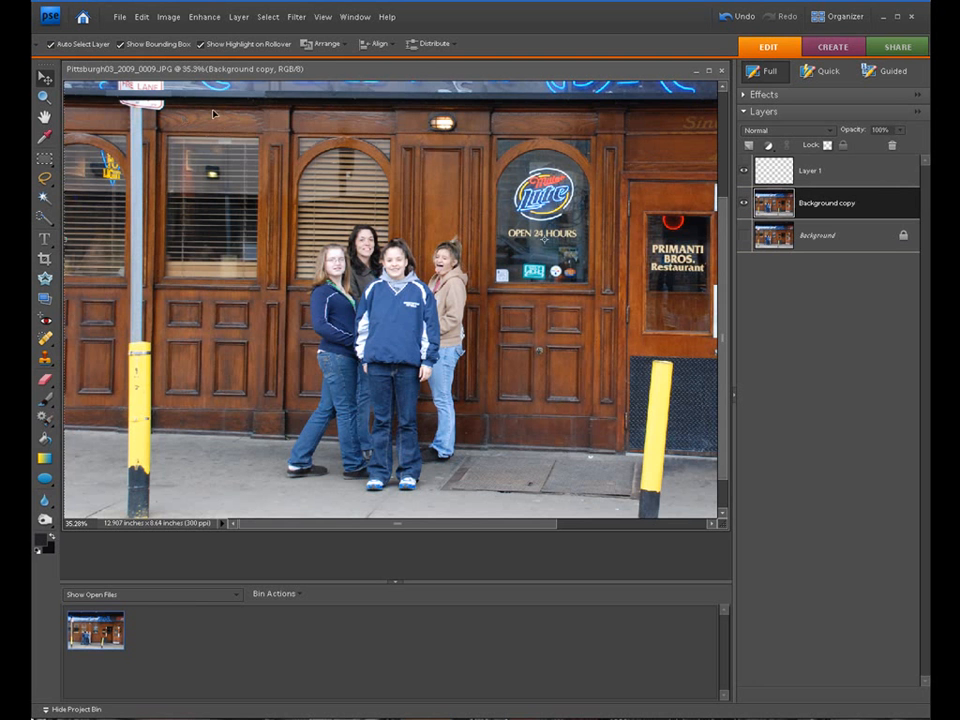
left_click(45, 159)
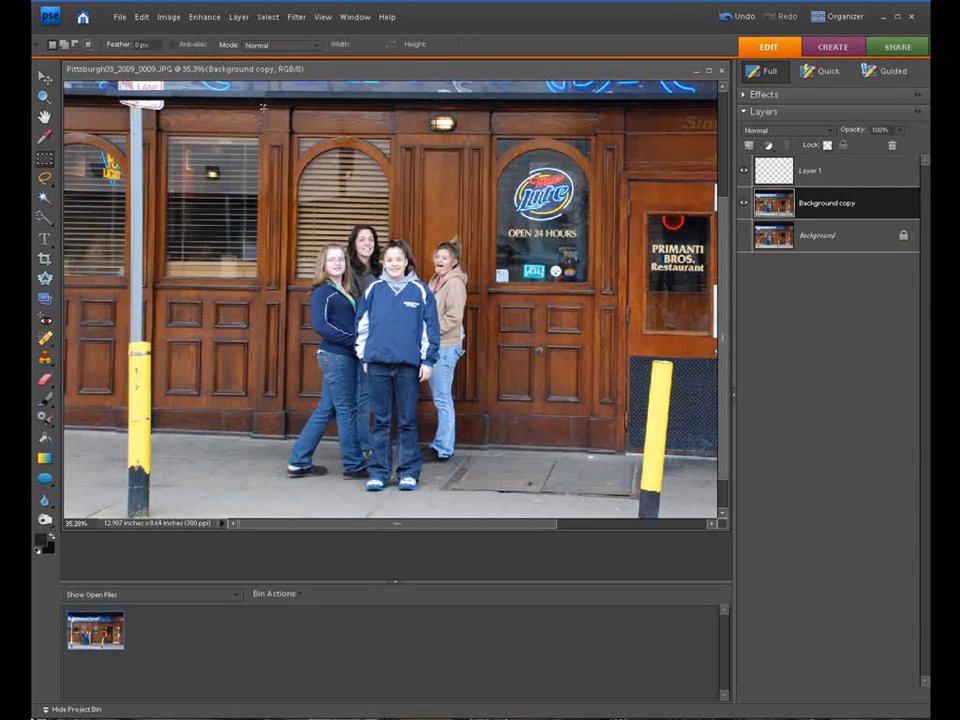
left_click_drag(263, 106, 284, 434)
left_click(238, 17)
mouse_move(253, 34)
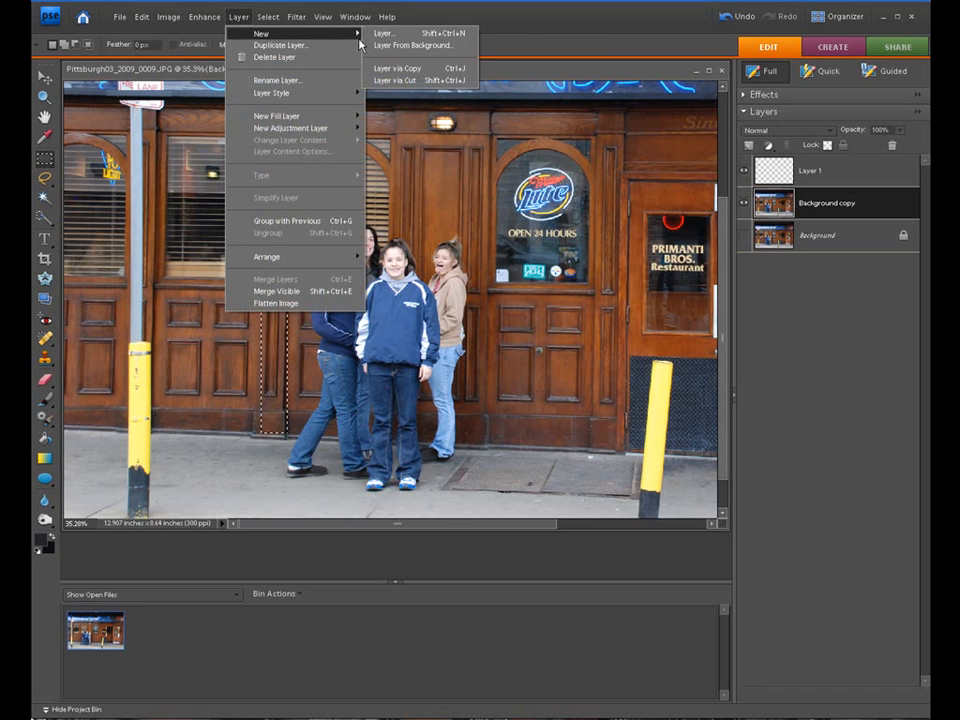
left_click(385, 68)
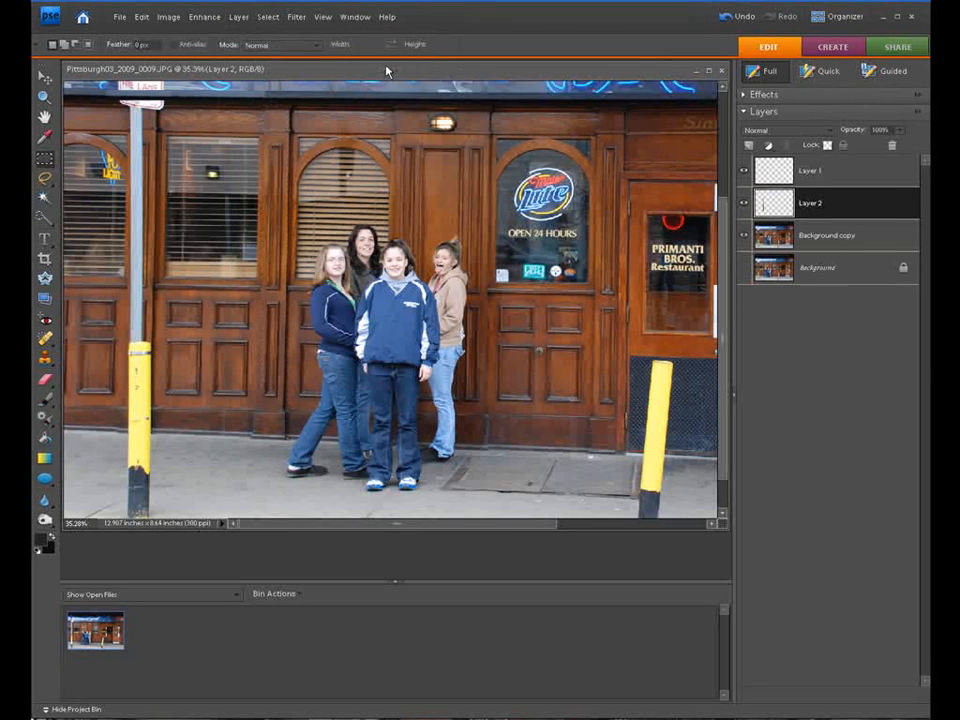
Move the copied pillar over the sign pole and widen it to 102.6% so it covers the pole
left_click(44, 79)
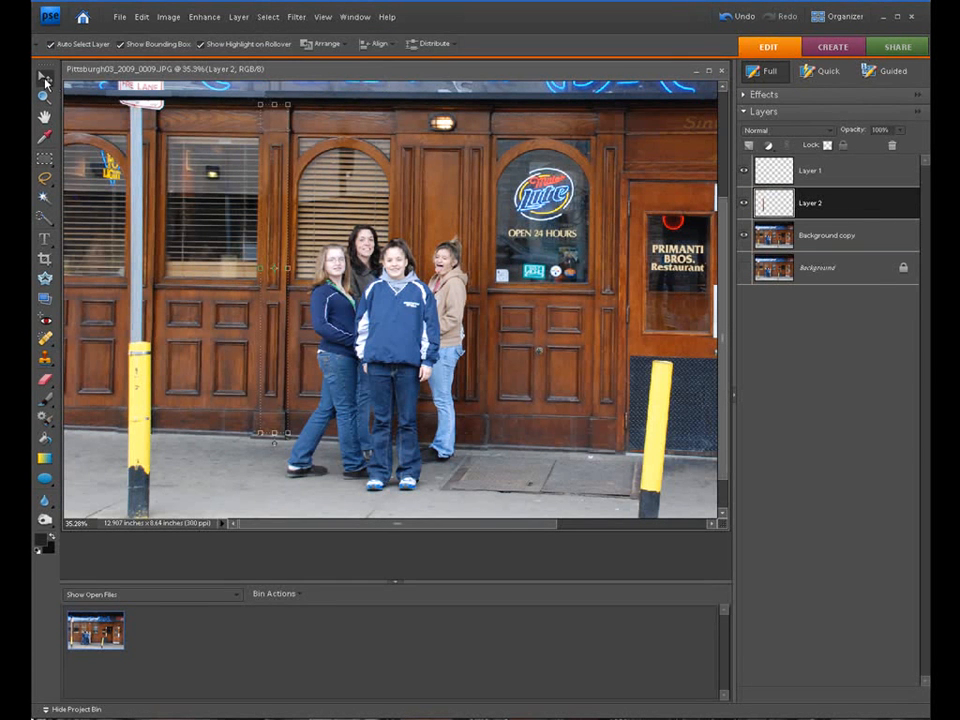
left_click_drag(277, 268, 148, 273)
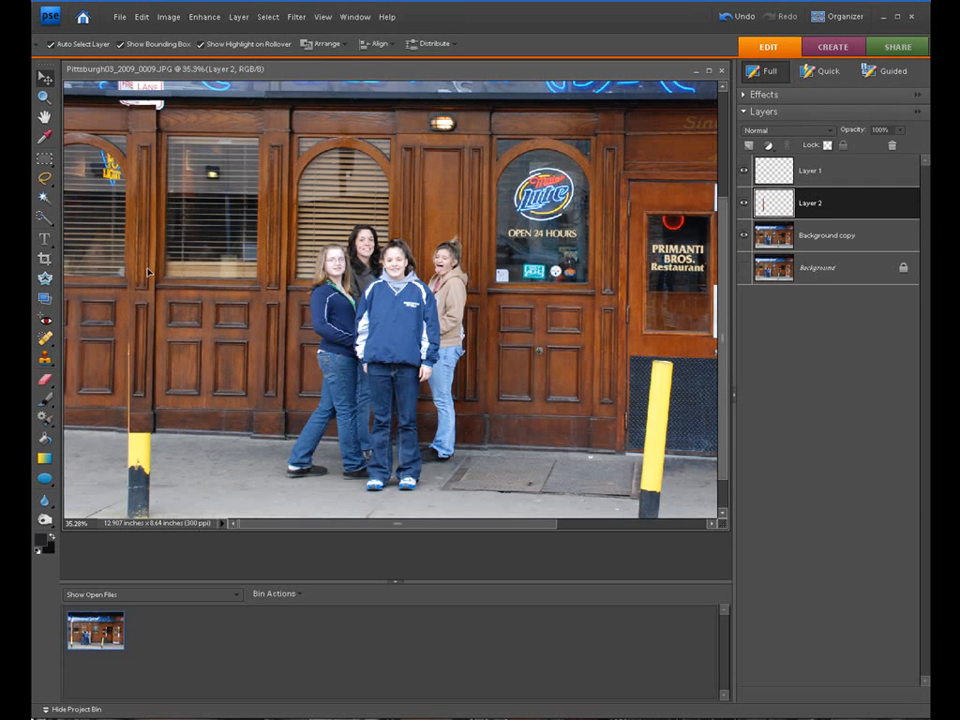
left_click_drag(147, 271, 154, 268)
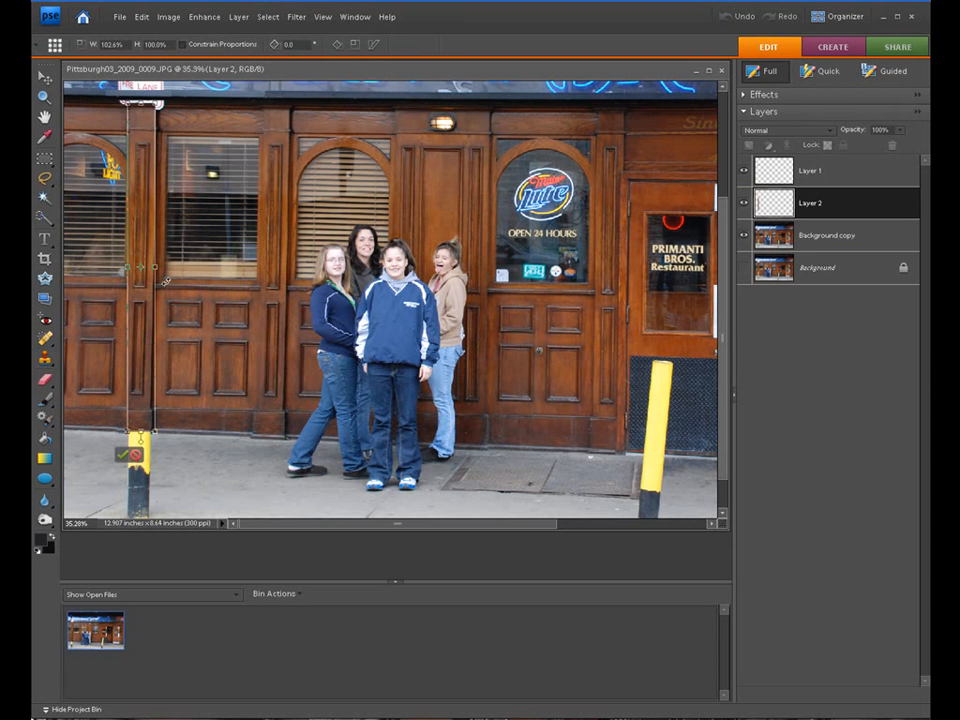
left_click(123, 457)
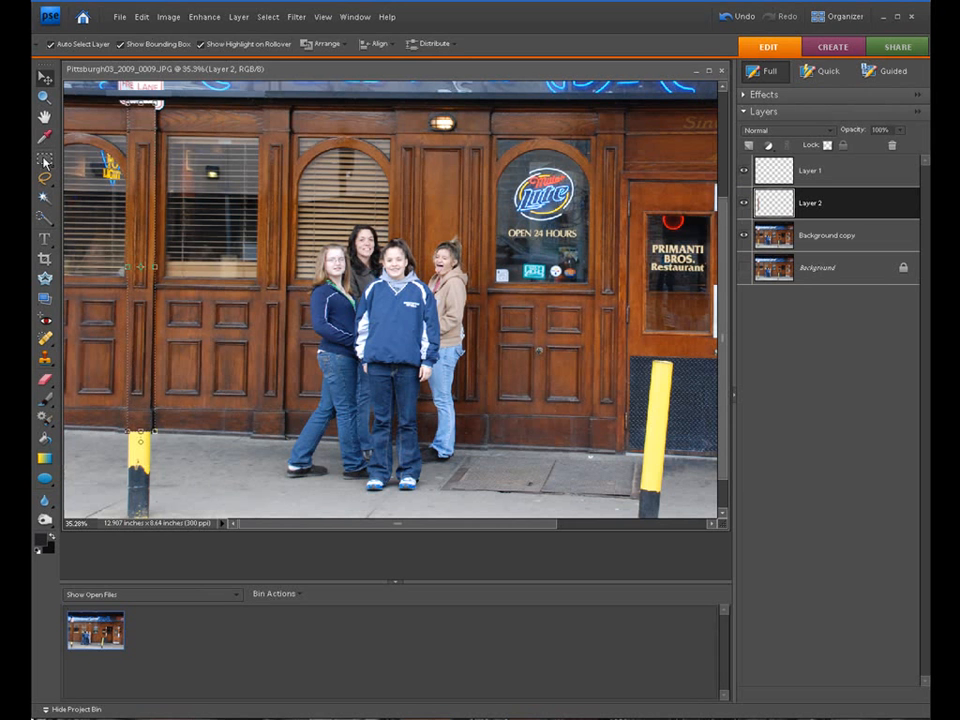
Select a thin strip of the wooden beam just below the awning beside the no-parking sign with a rectangular marquee
key("m")
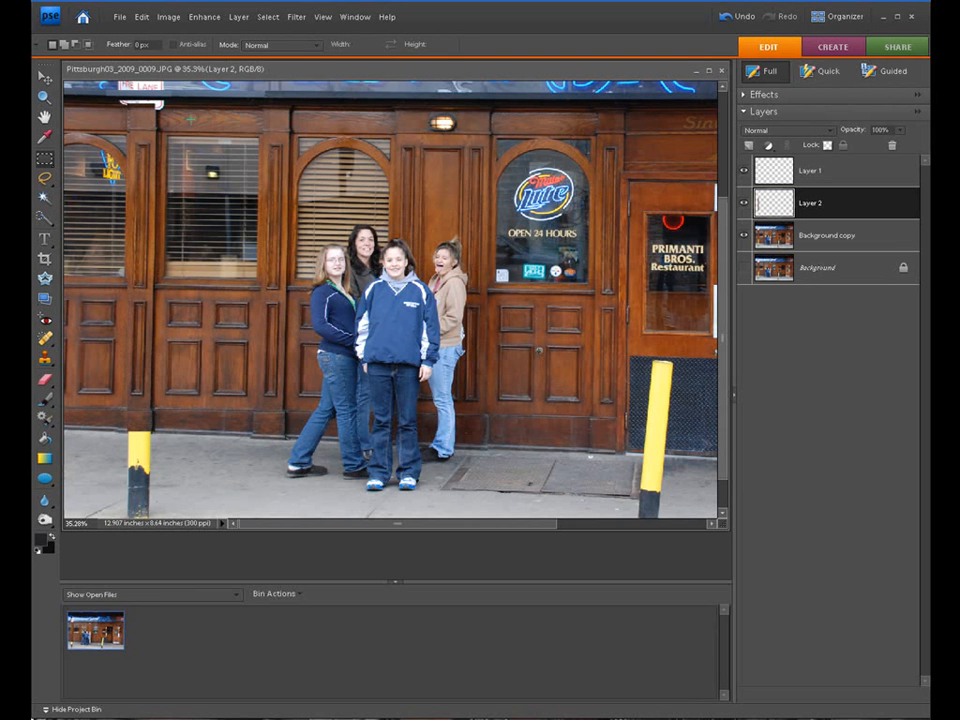
left_click_drag(171, 104, 220, 110)
Try to copy the selected beam strip from Layer 2 to a new layer
left_click(238, 17)
mouse_move(362, 36)
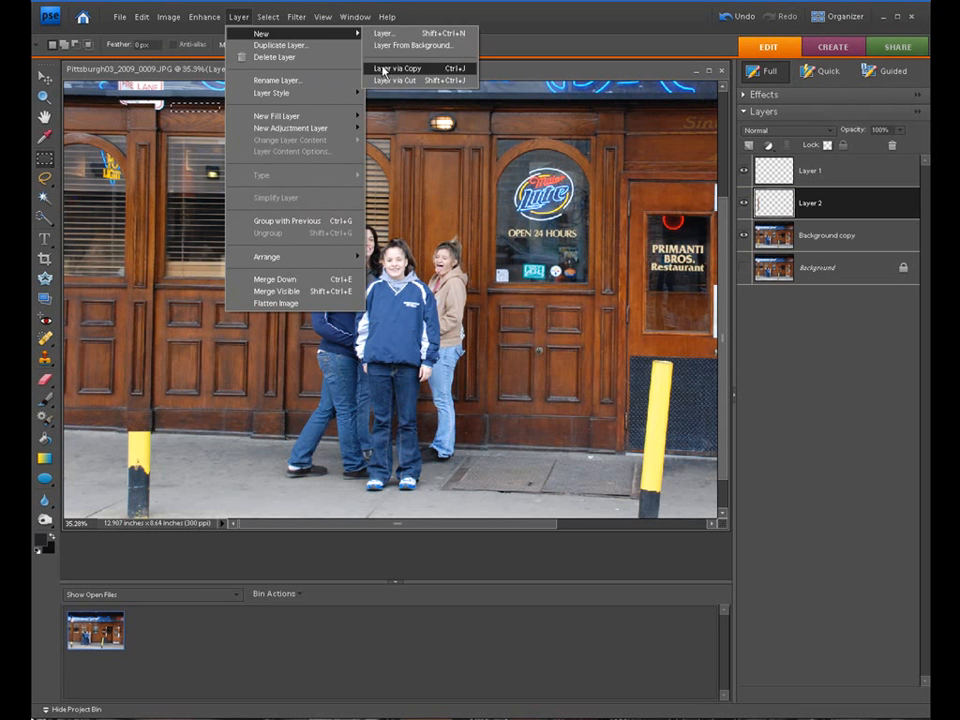
left_click(398, 68)
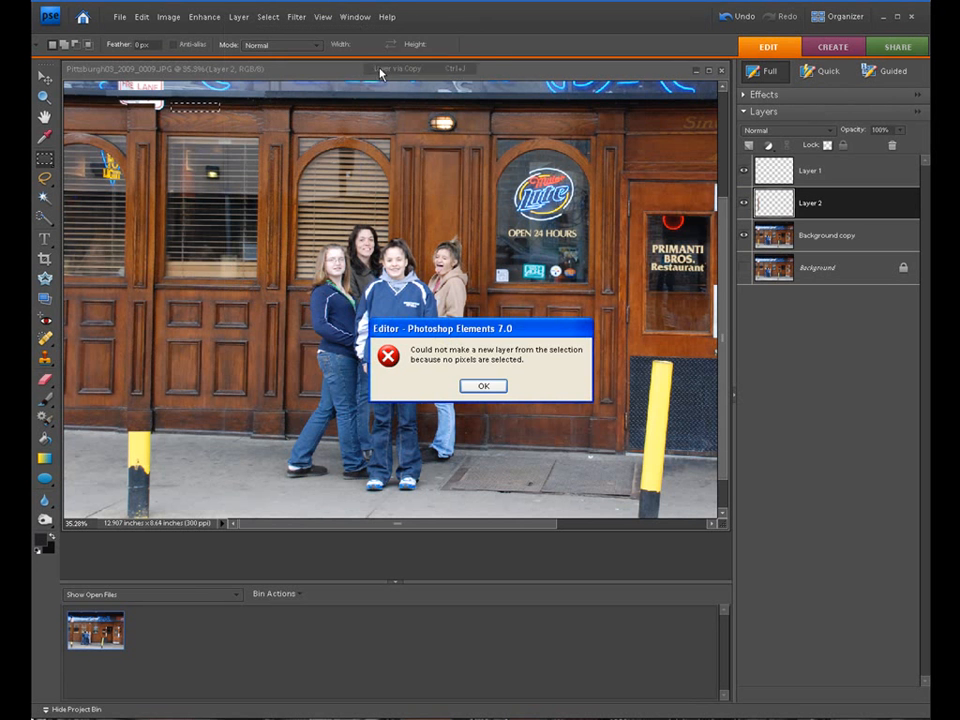
left_click(483, 385)
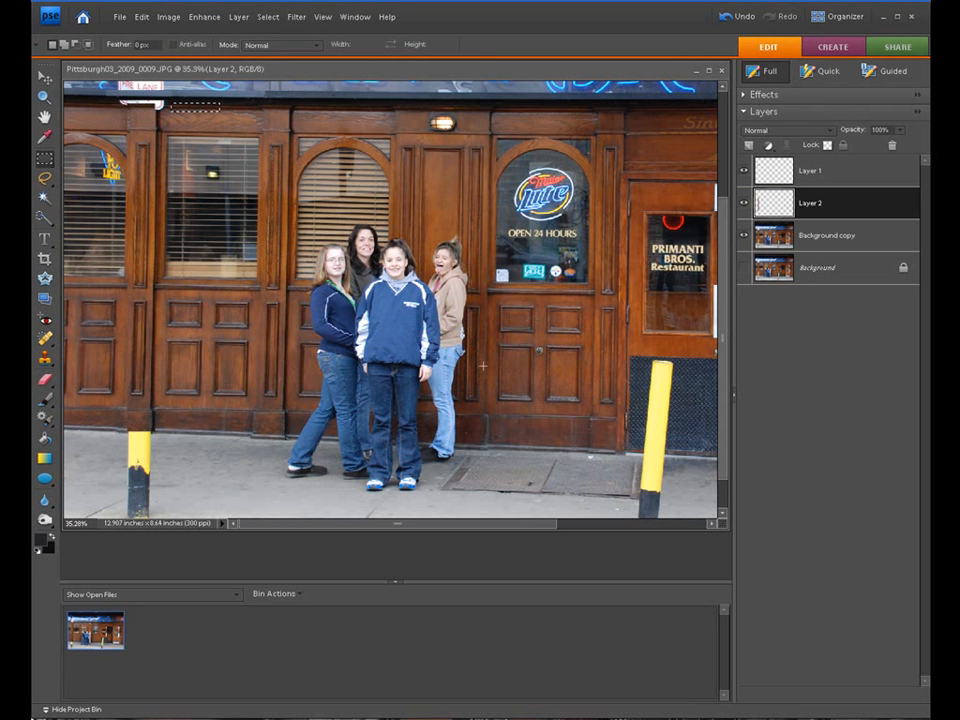
Copy the selected beam strip from the Background copy layer to a new layer
left_click(831, 242)
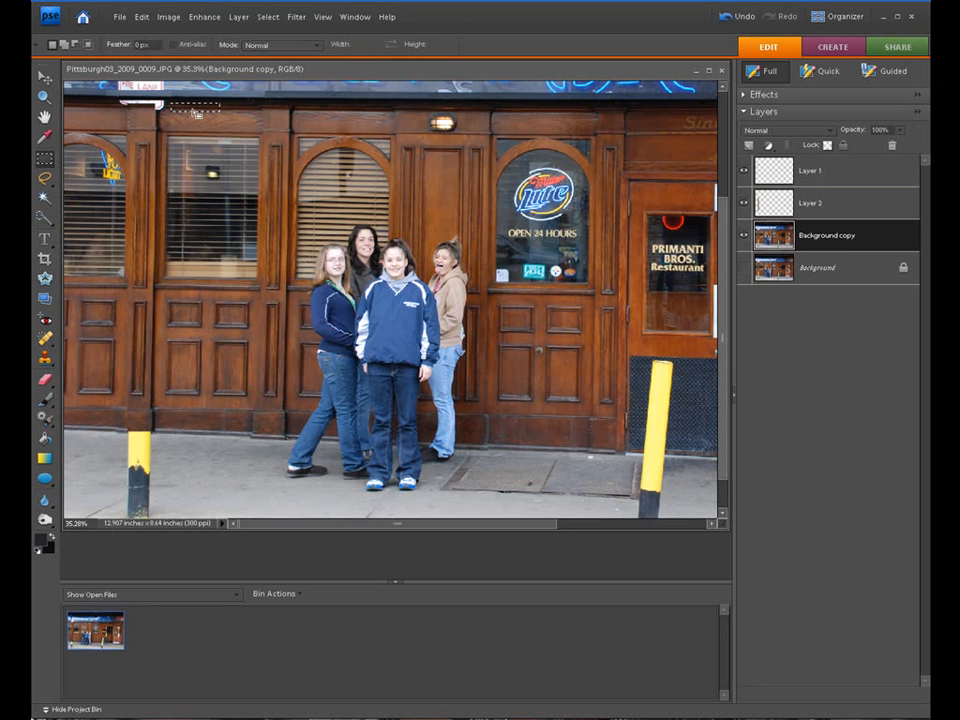
left_click(238, 17)
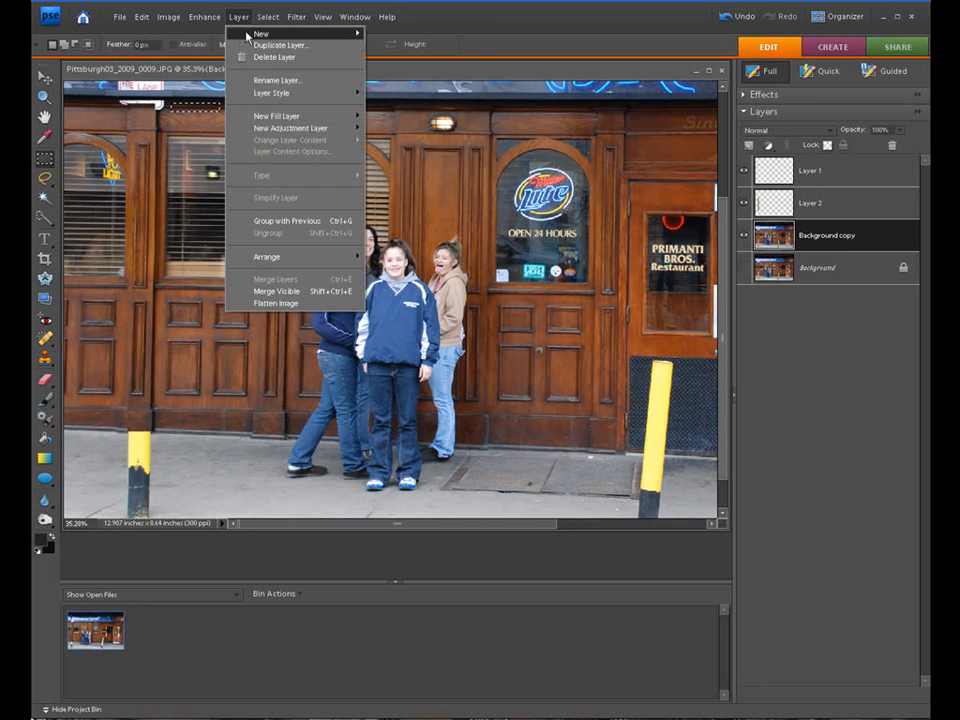
mouse_move(262, 34)
left_click(399, 69)
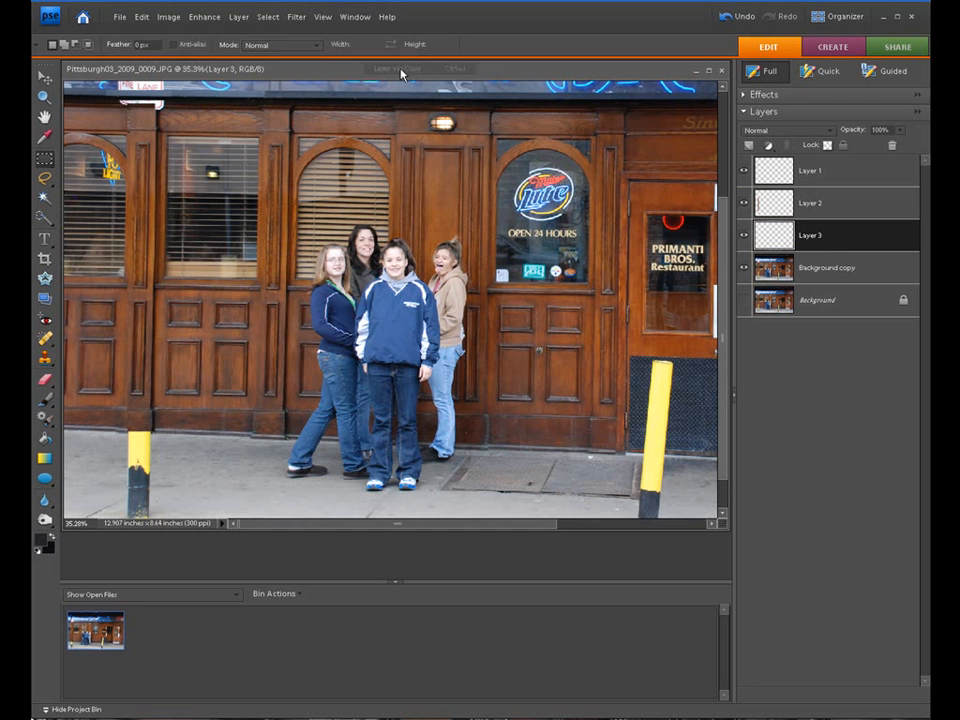
Move the copied beam strip over the sign's lower edge above the pillar and stretch its height to 132.4%
left_click(44, 77)
left_click_drag(190, 110, 140, 104)
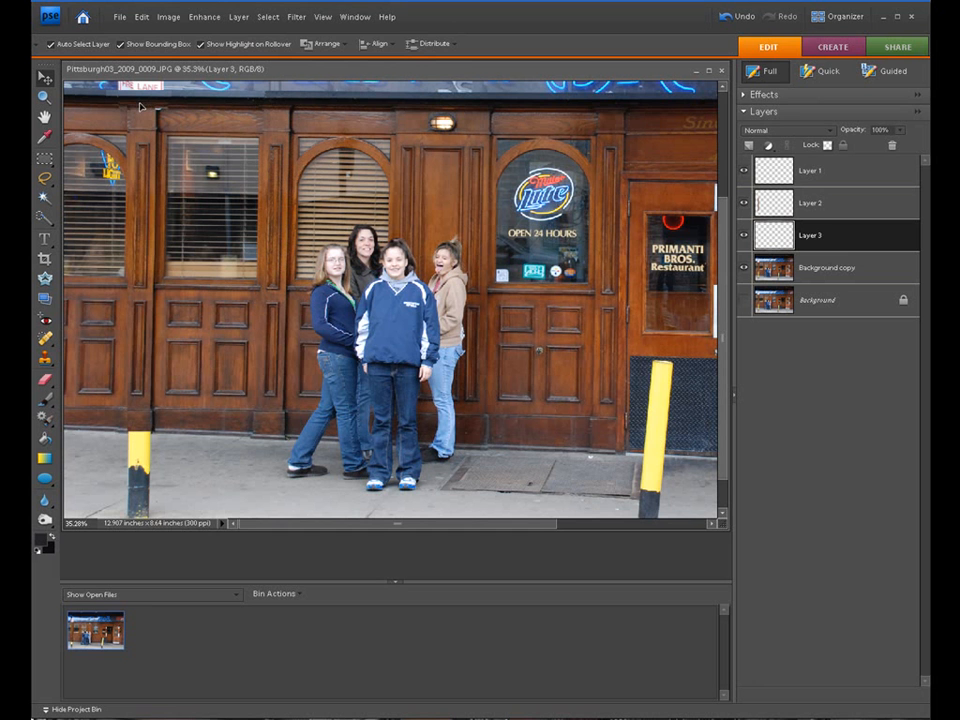
left_click(142, 109)
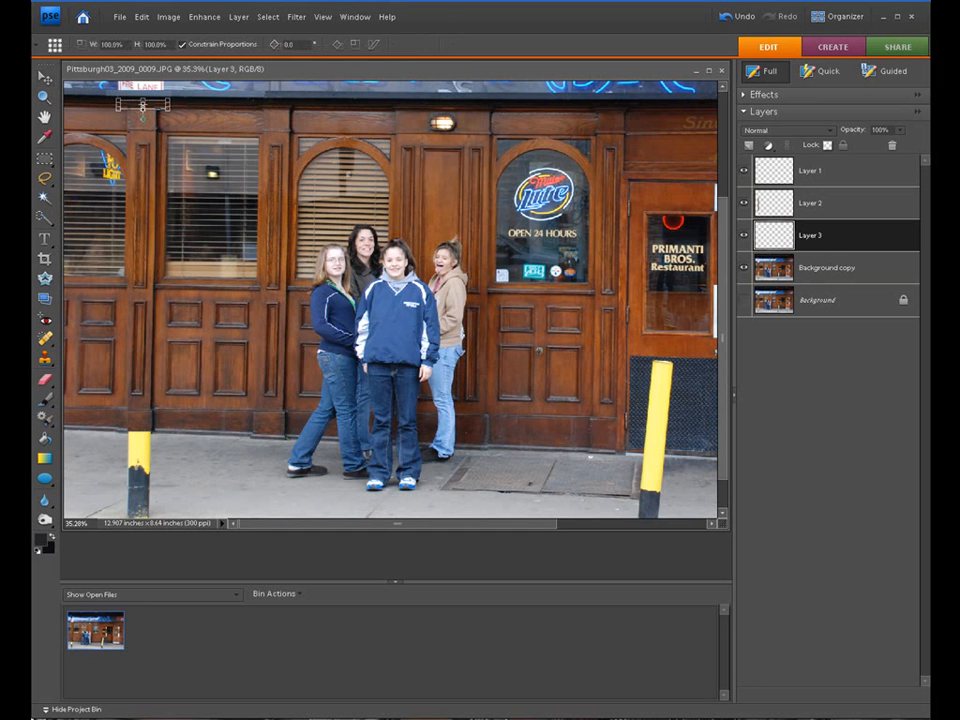
left_click_drag(142, 109, 142, 112)
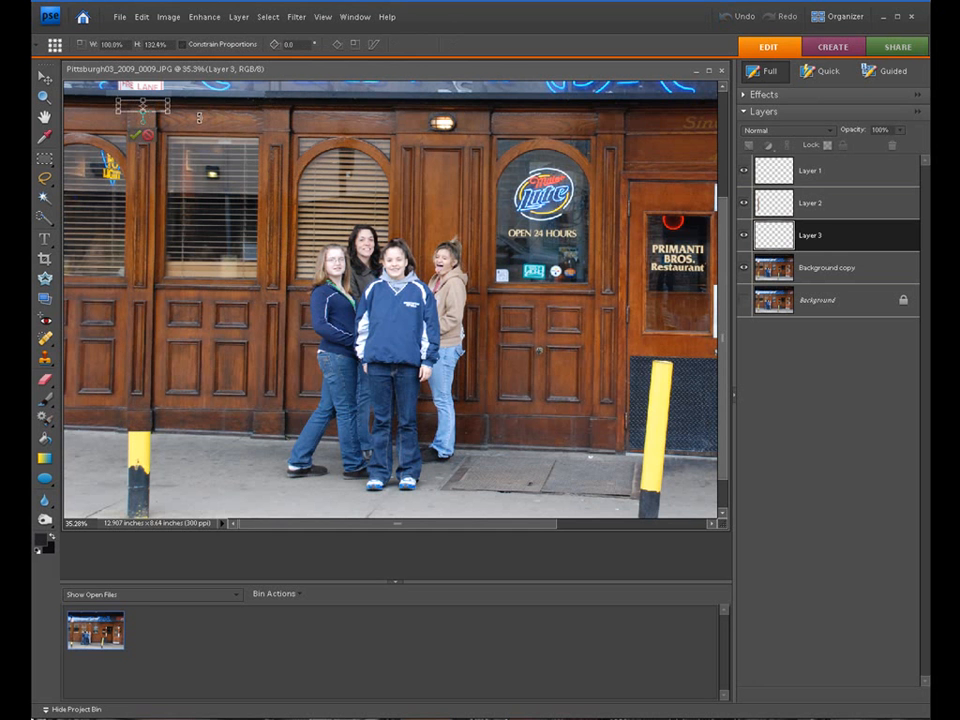
left_click(137, 135)
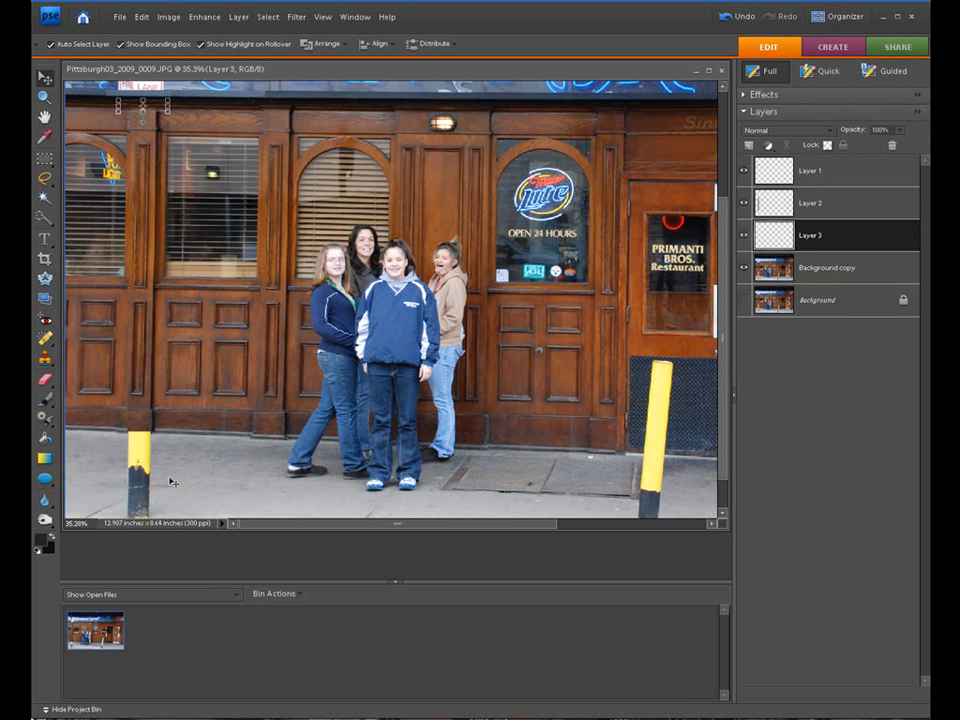
Select a tall rectangle of sidewalk beside the short yellow-and-black post and copy it from the Background copy layer to a new layer
left_click(44, 160)
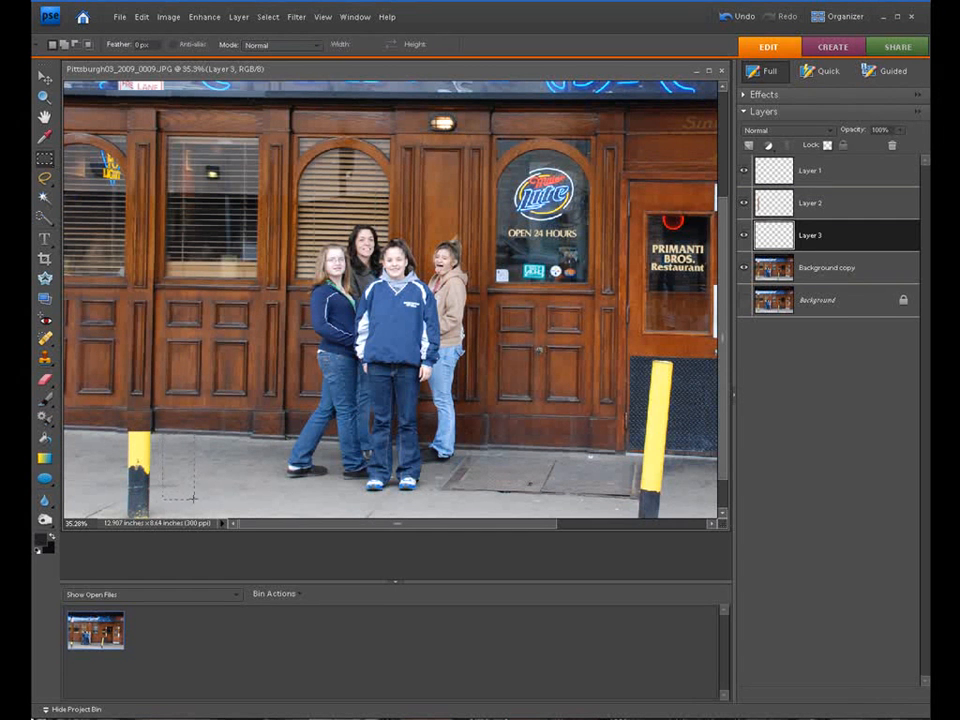
left_click_drag(193, 508, 193, 516)
left_click(808, 272)
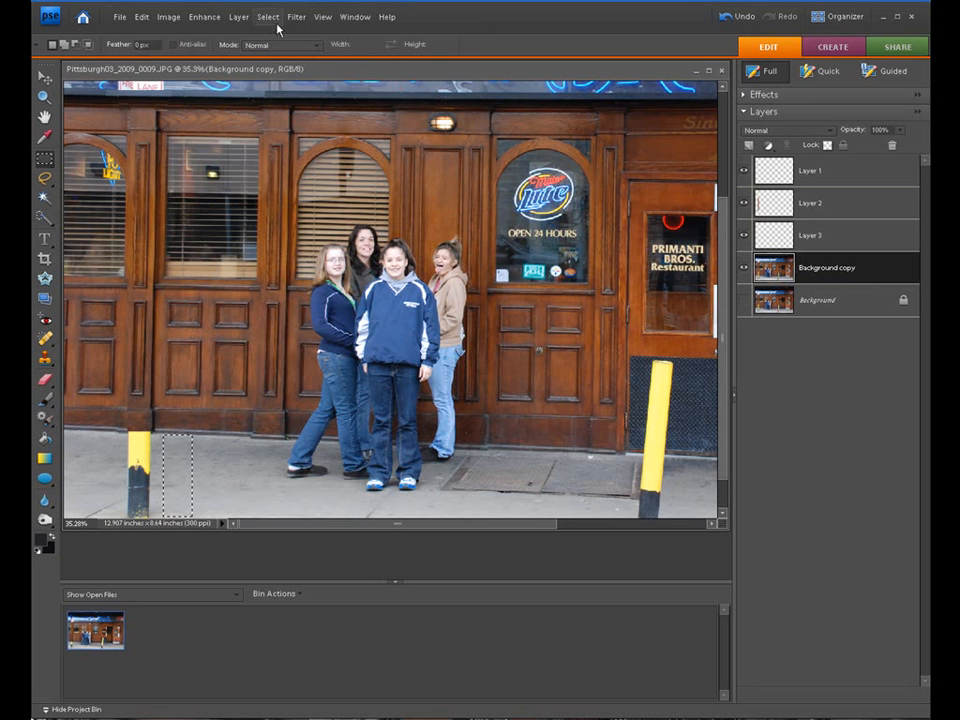
left_click(239, 17)
mouse_move(255, 34)
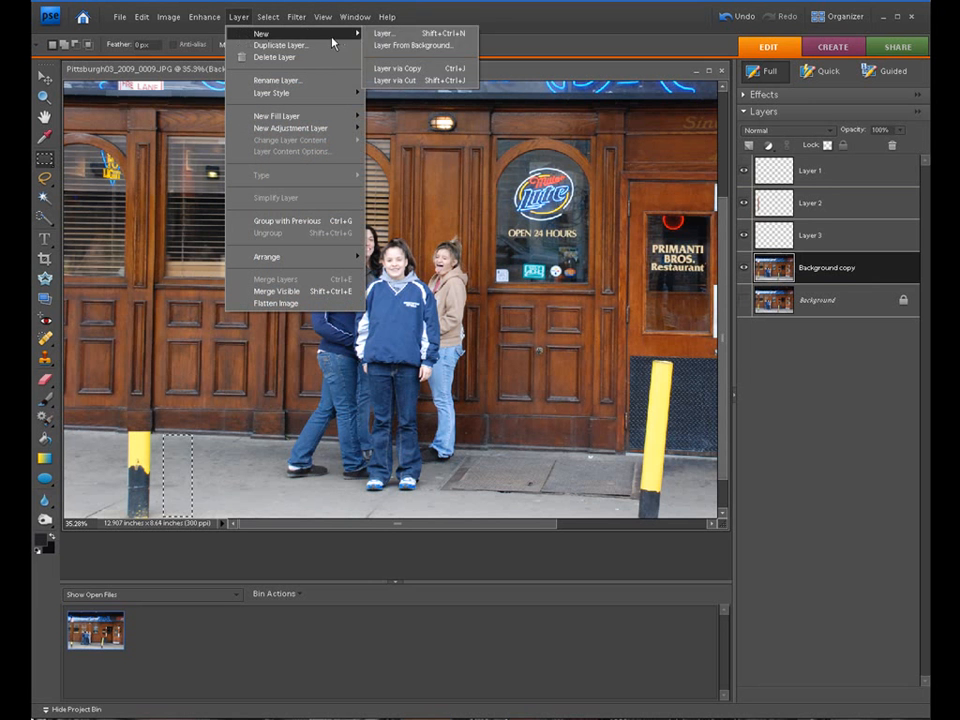
left_click(400, 67)
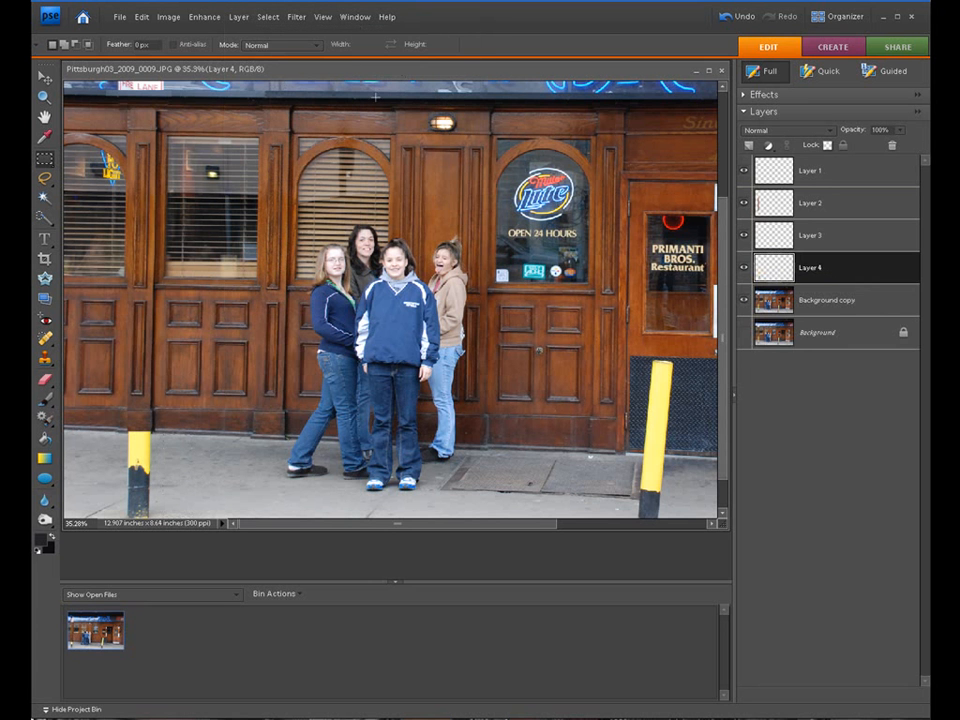
Move the copied sidewalk piece over the short yellow-and-black post and stretch its height to 105.1%
left_click(44, 76)
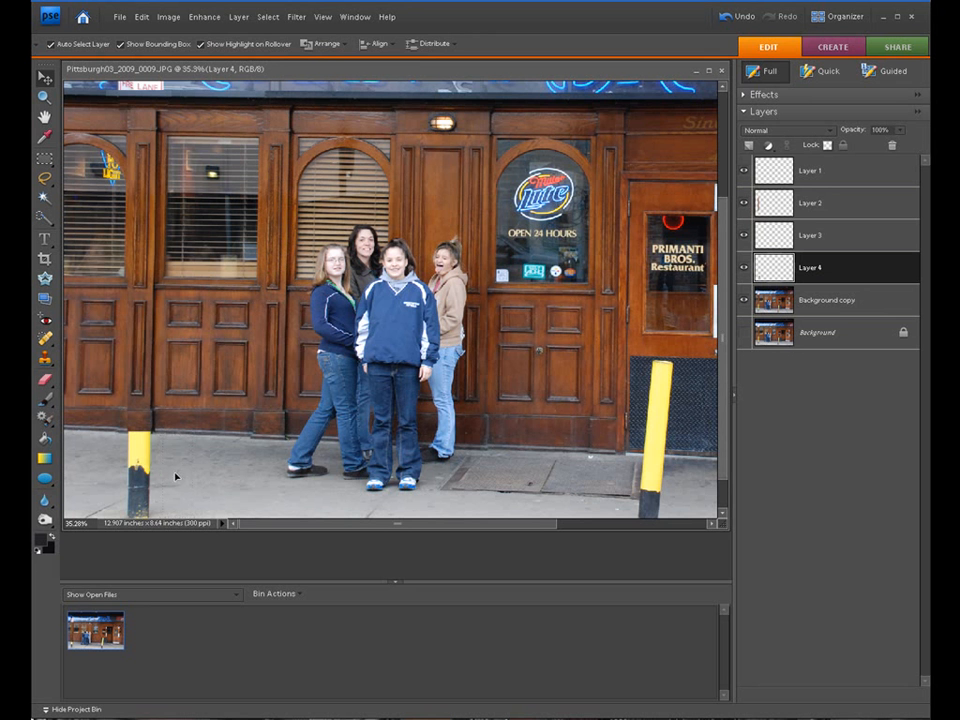
left_click_drag(175, 477, 135, 471)
left_click(137, 473)
left_click_drag(138, 514, 139, 517)
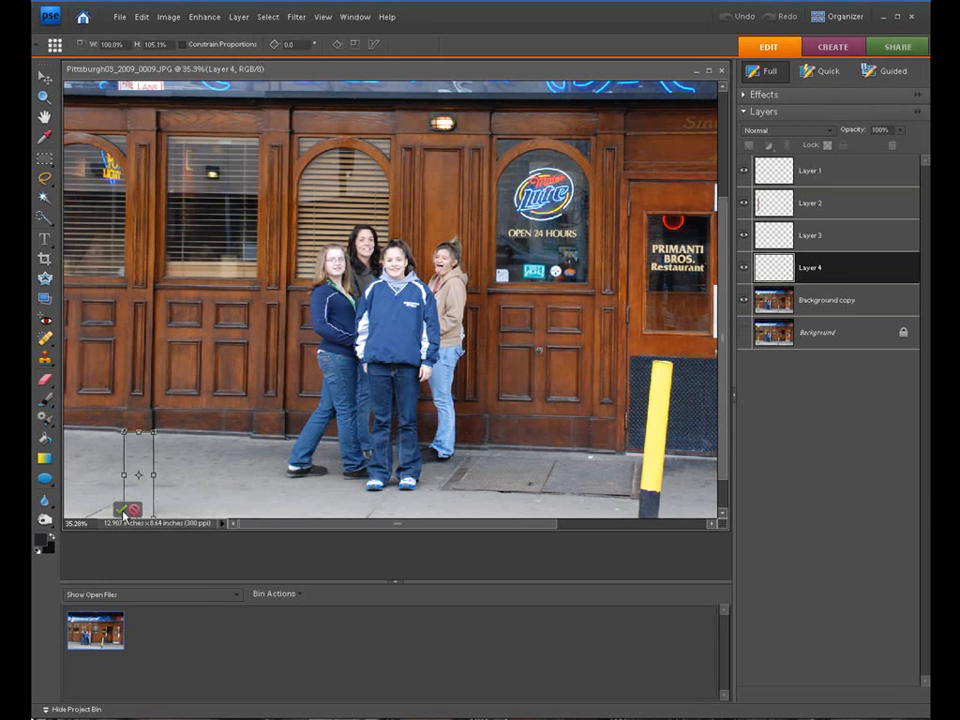
left_click(124, 512)
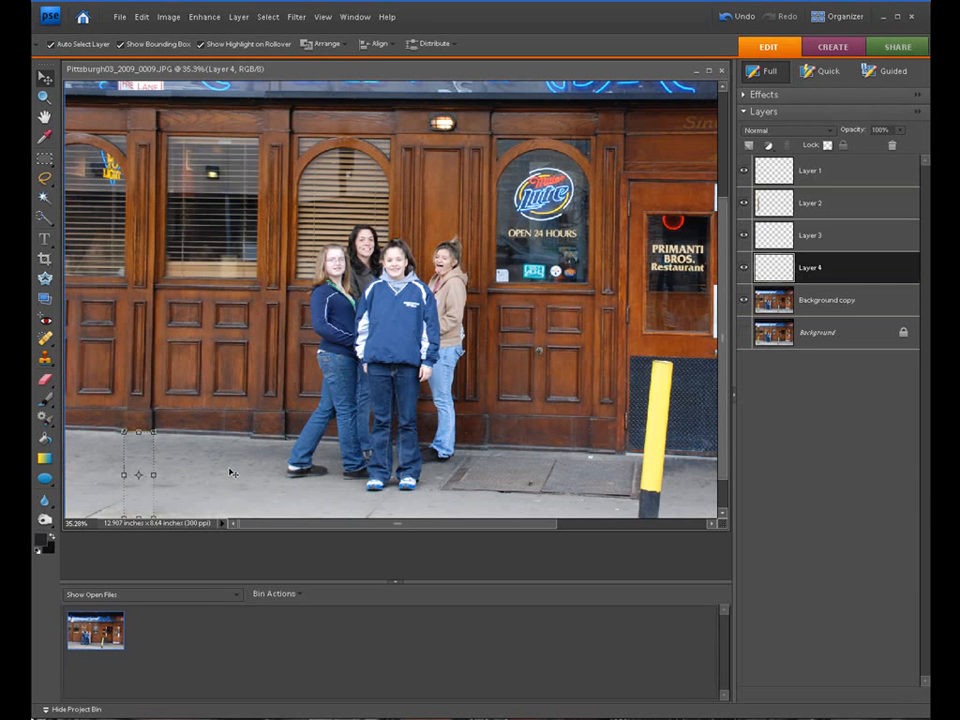
Make the Background copy layer active, fit the whole photo on screen and turn off Auto Select Layer
left_click(788, 300)
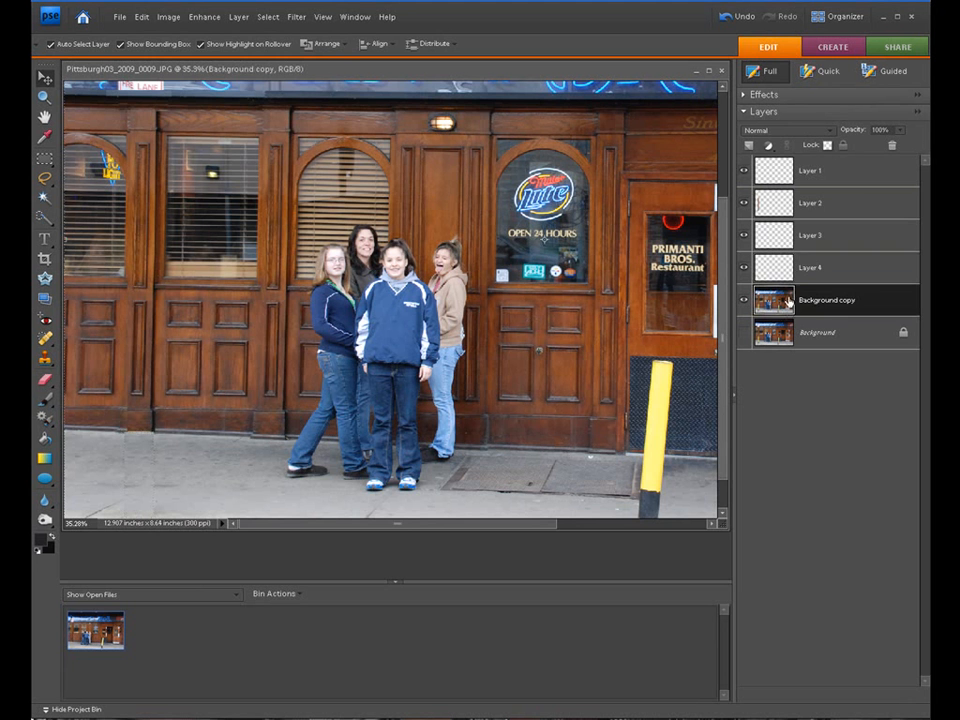
left_click(322, 17)
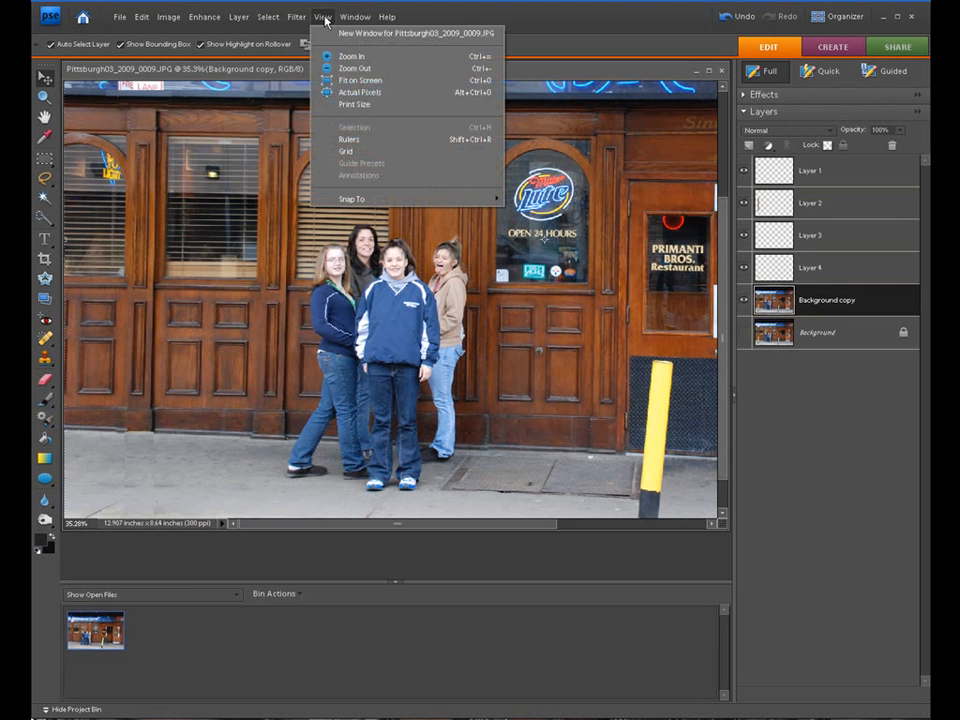
left_click(358, 80)
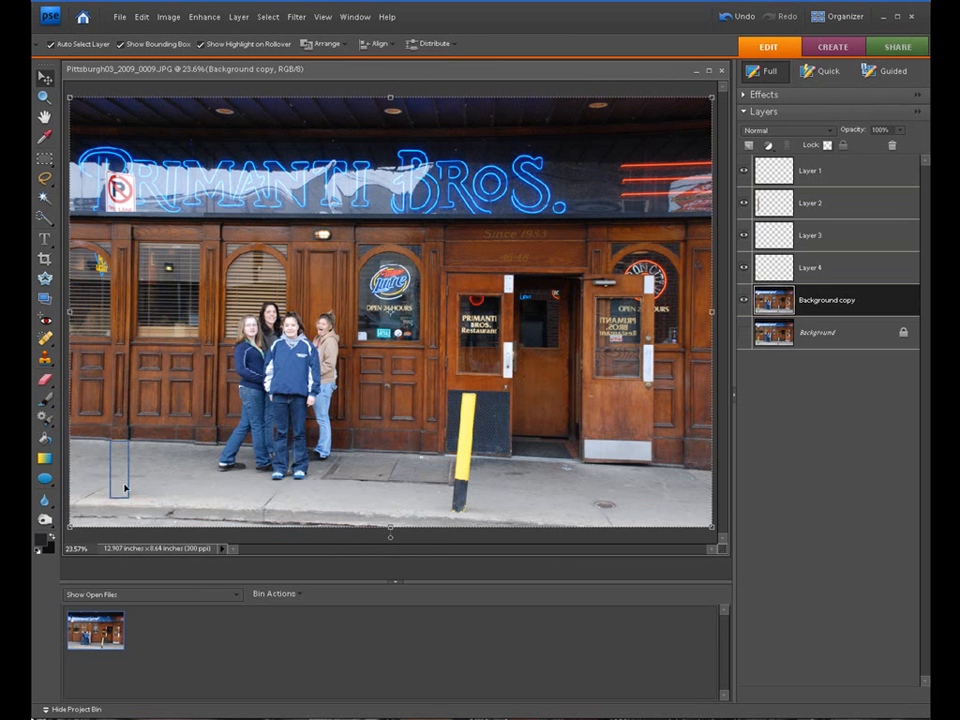
left_click(49, 44)
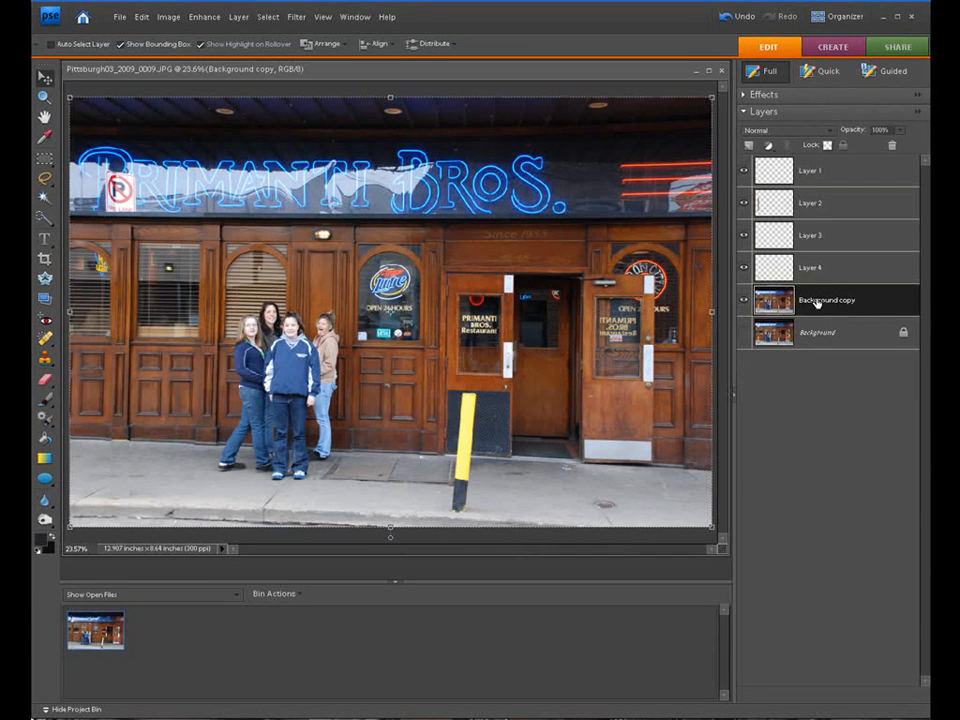
Select a tall section of the door's dark tread plate beside the remaining yellow post and copy it to a new layer
left_click(44, 96)
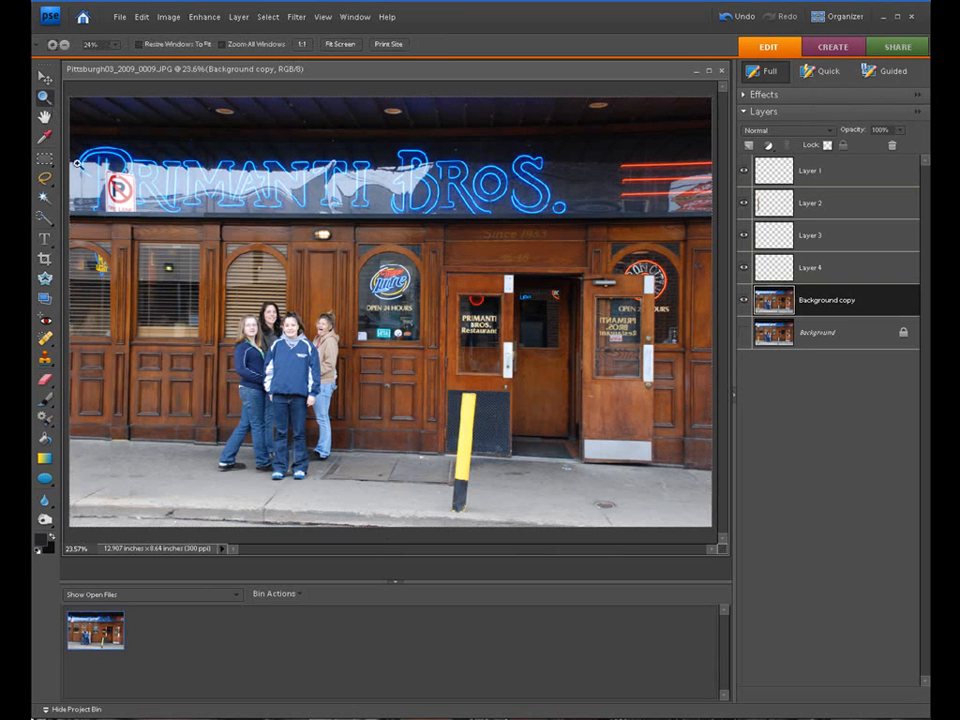
left_click_drag(422, 366, 534, 524)
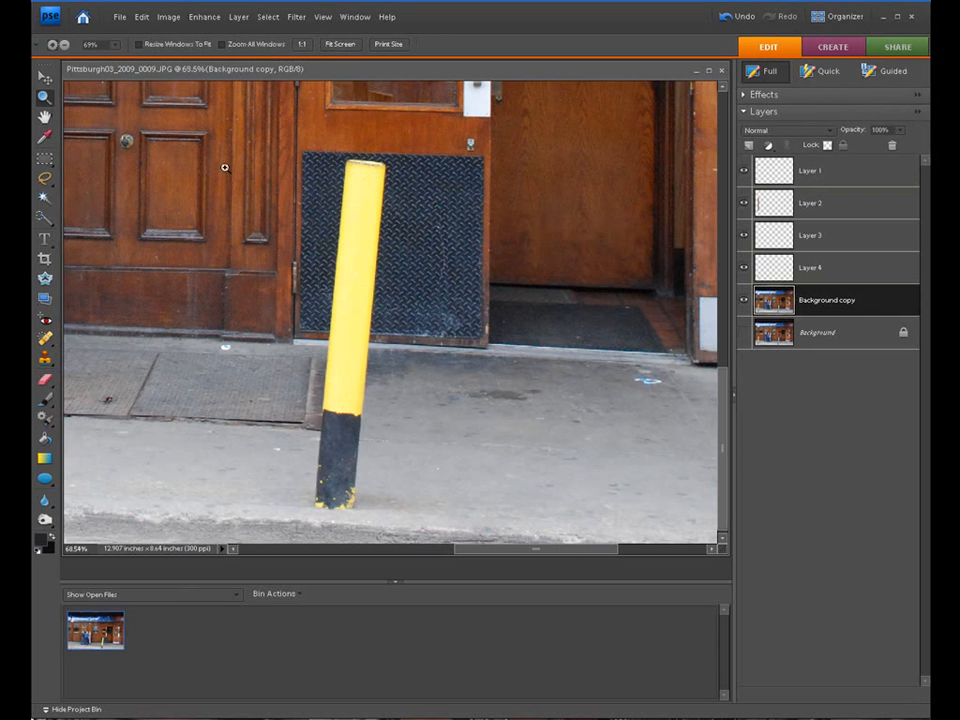
key("m")
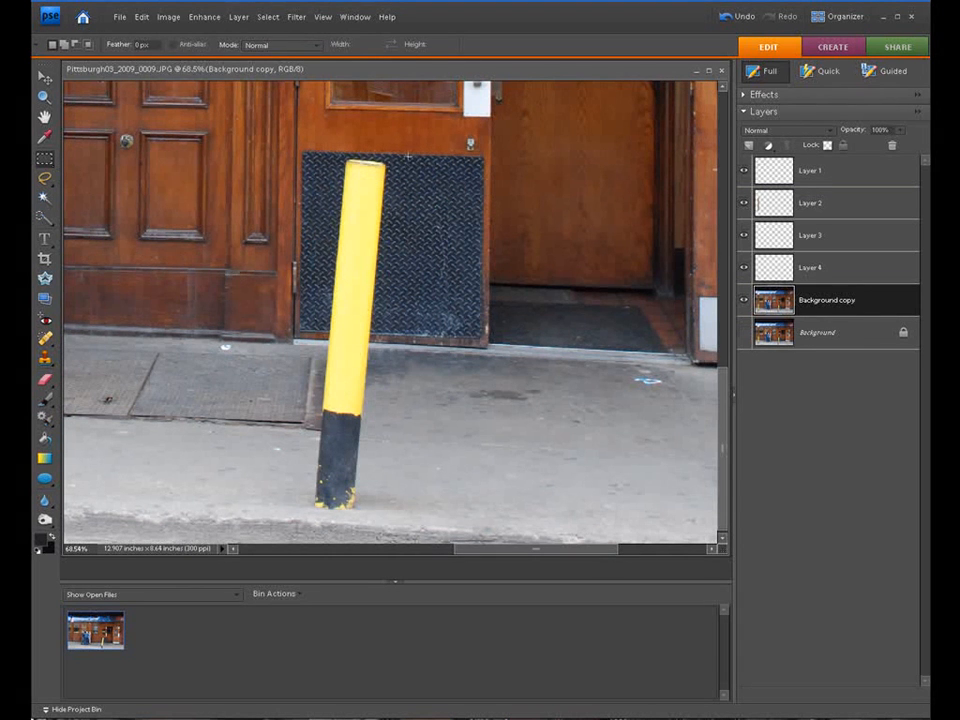
left_click_drag(437, 162, 463, 332)
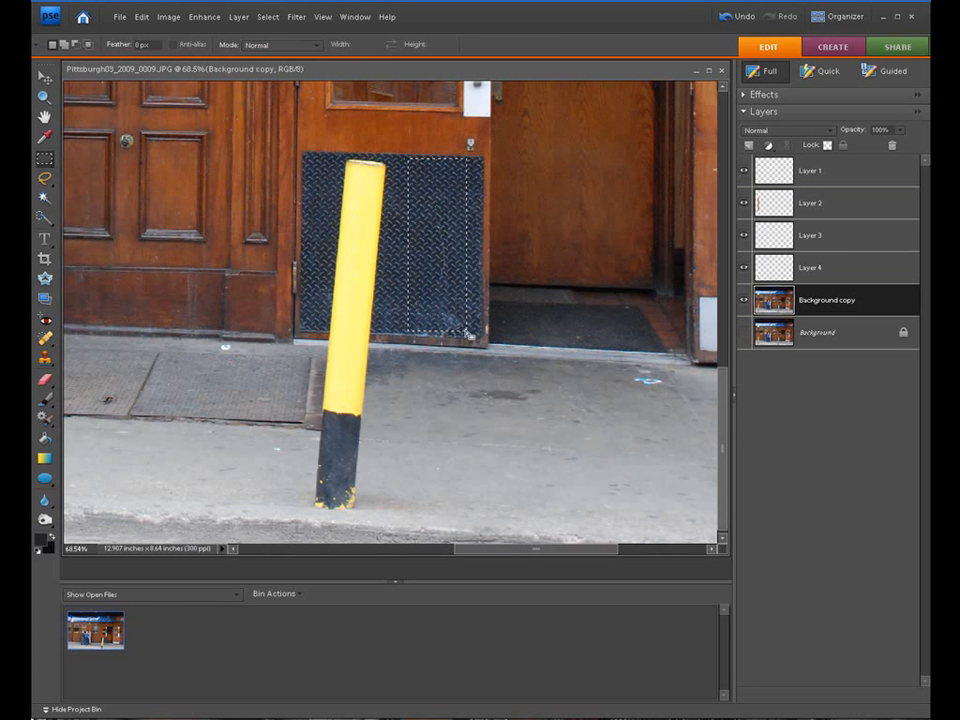
left_click(239, 20)
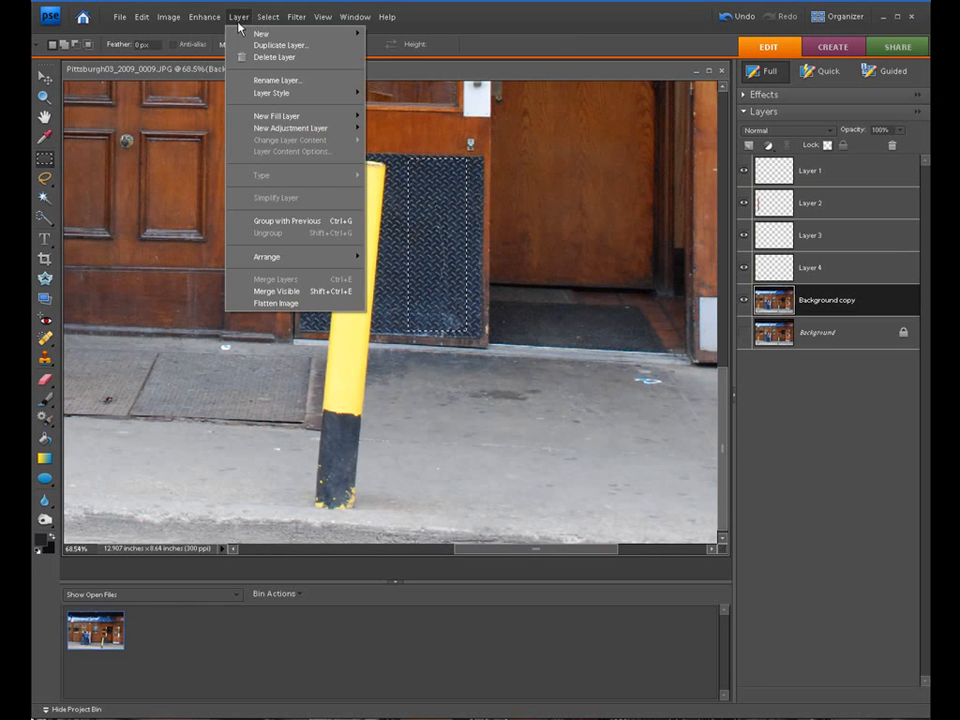
mouse_move(262, 33)
left_click(385, 68)
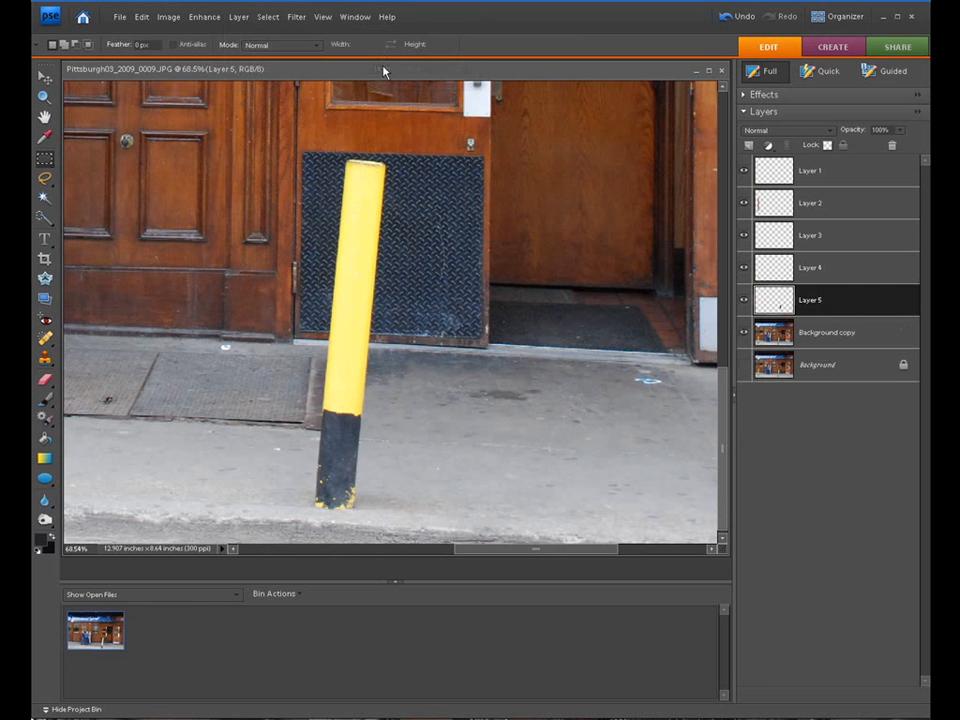
Move the copied tread plate section over the upper part of the yellow post and align it with the plate
key("v")
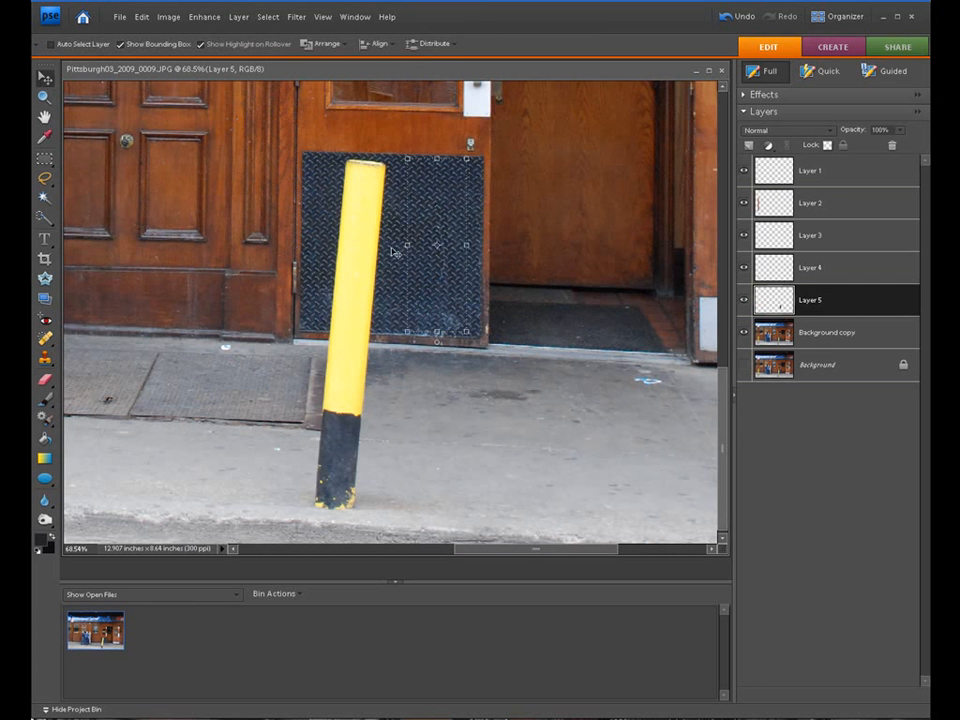
left_click_drag(437, 249, 356, 243)
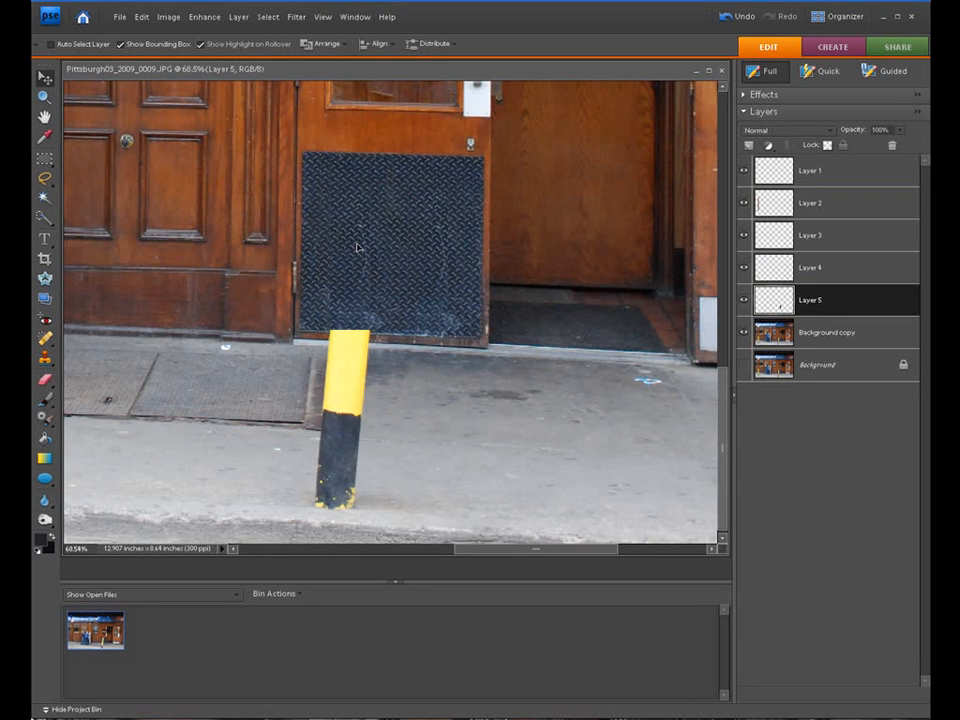
left_click_drag(358, 248, 360, 246)
On the Background copy layer, select a thin strip of the door's wooden bottom edge beside the post and copy it to a new layer
left_click(820, 335)
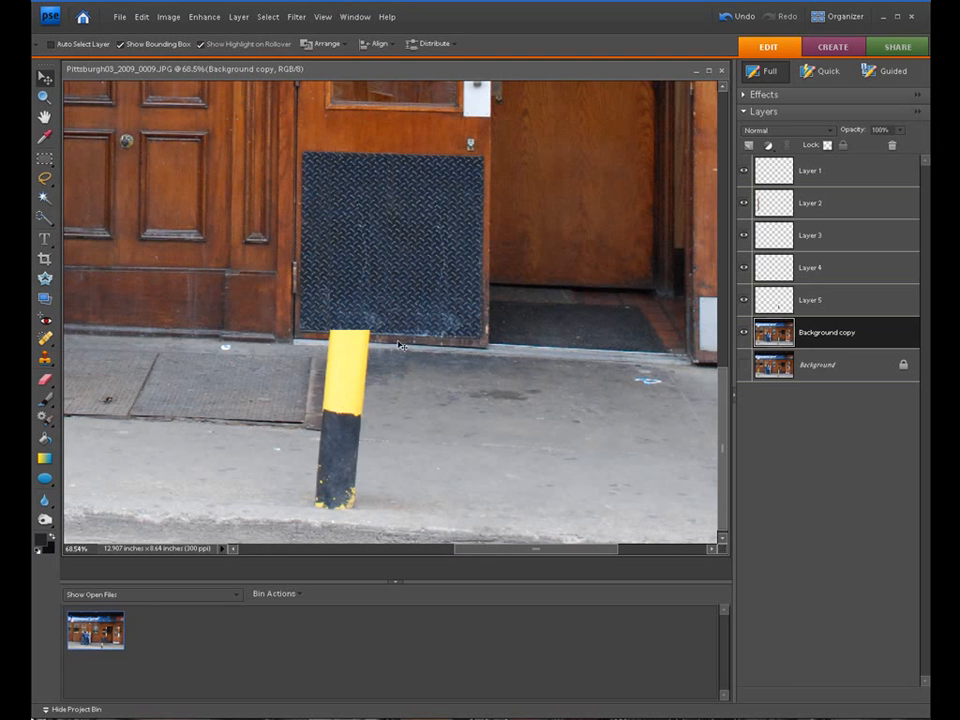
left_click(44, 158)
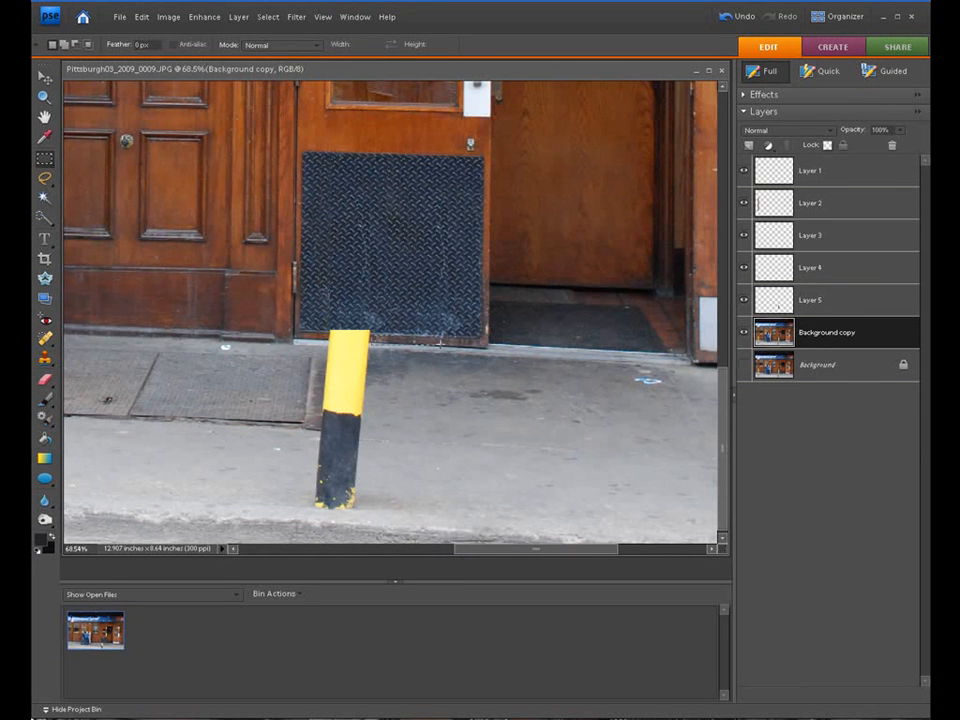
left_click_drag(440, 341, 369, 335)
left_click(238, 17)
mouse_move(356, 34)
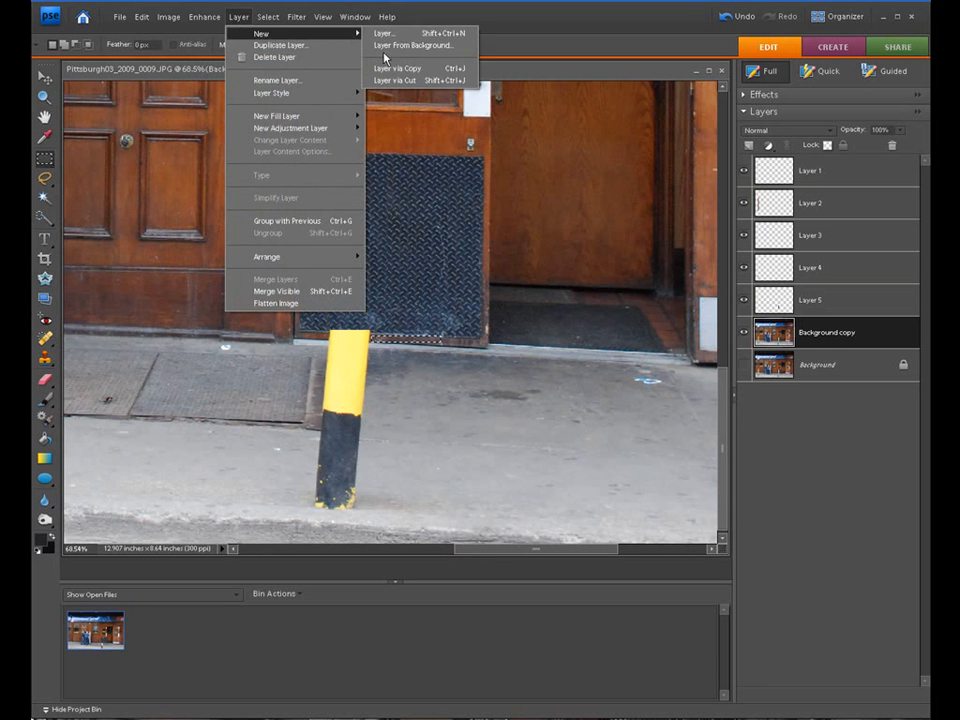
left_click(370, 66)
Move the copied wooden strip over the top of the yellow post and stretch it to 129.2% height
left_click(43, 78)
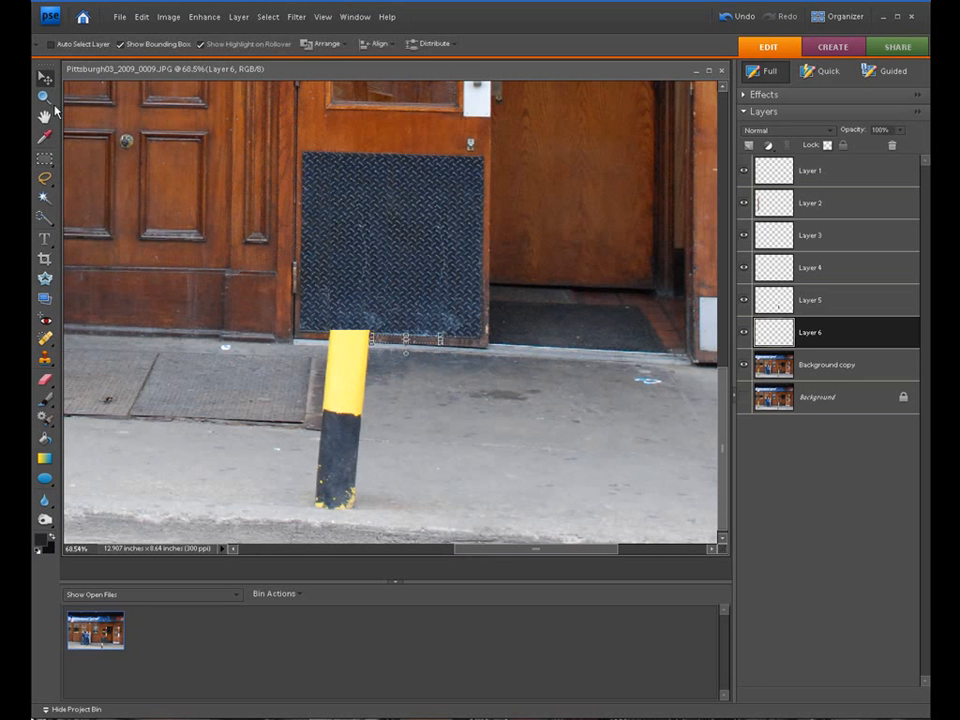
left_click_drag(405, 343, 350, 344)
left_click(350, 338)
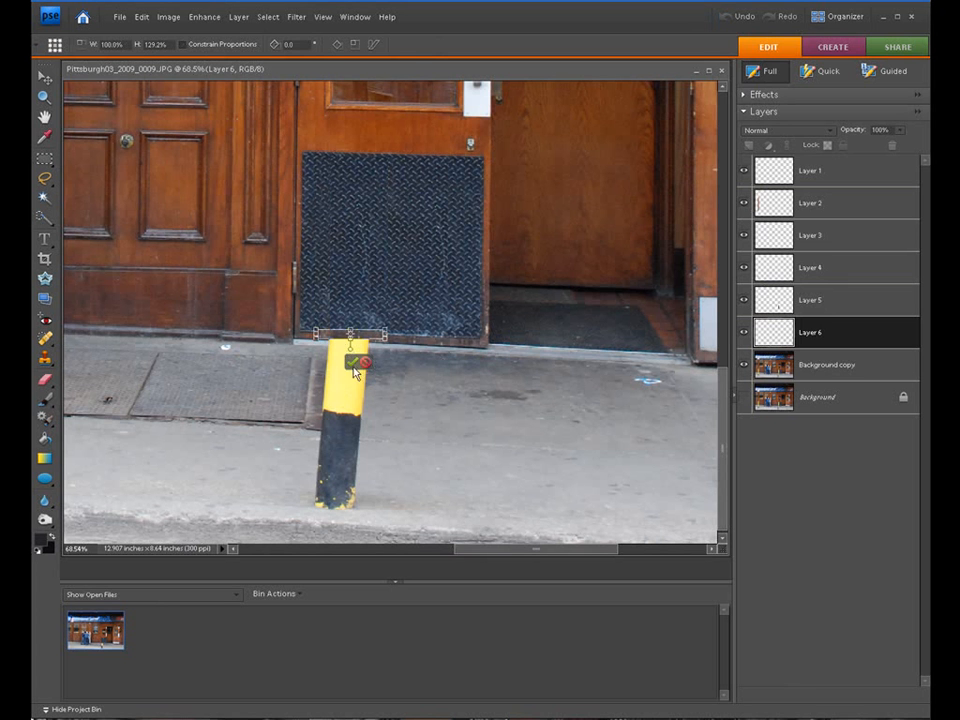
key("Return")
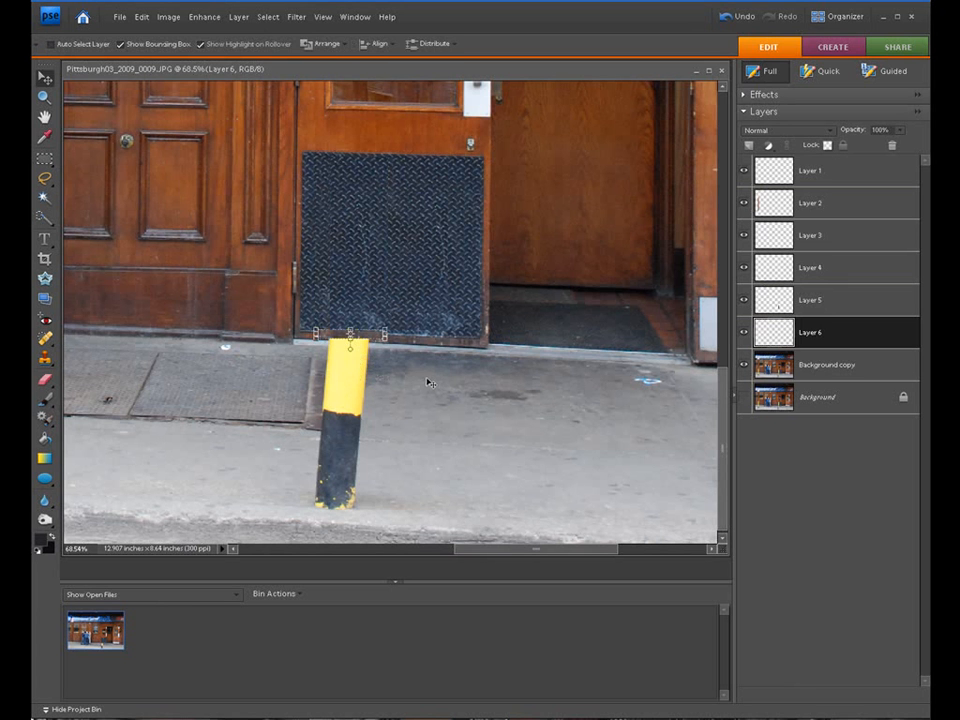
On the Background copy layer, select the end of the metal sidewalk plate beside the yellow post and copy it to a new layer
left_click(825, 365)
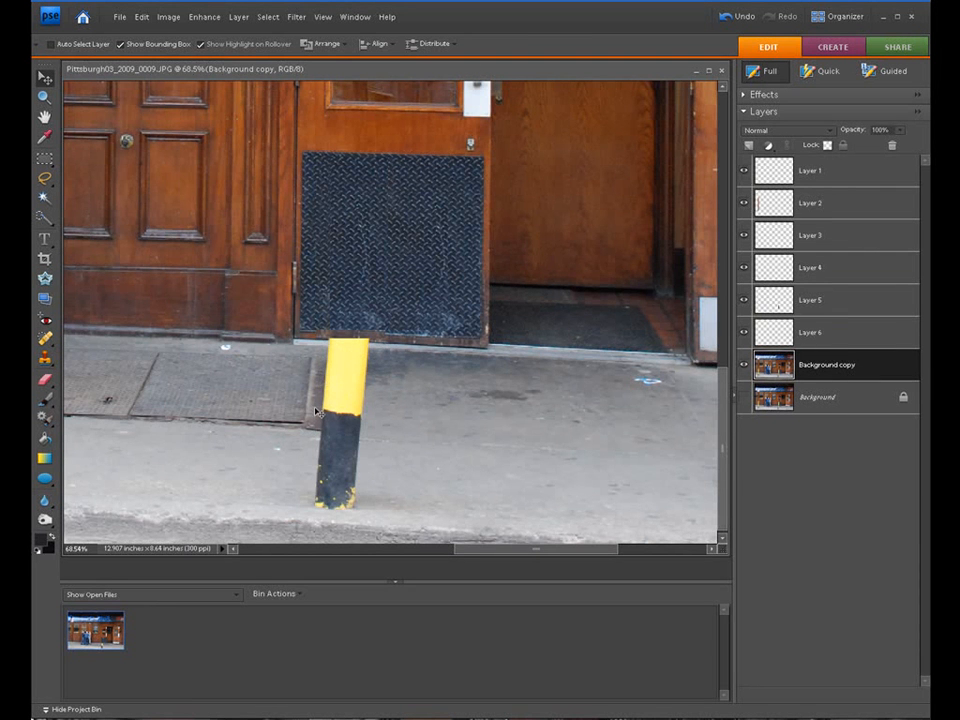
left_click(44, 158)
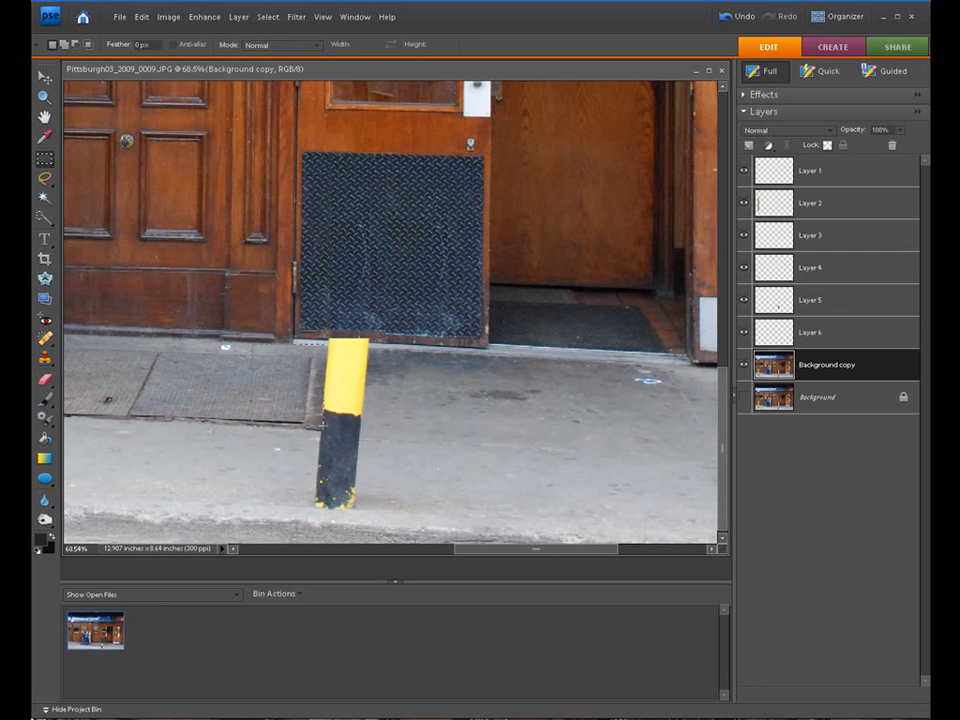
left_click_drag(320, 436, 320, 445)
left_click_drag(252, 427, 252, 345)
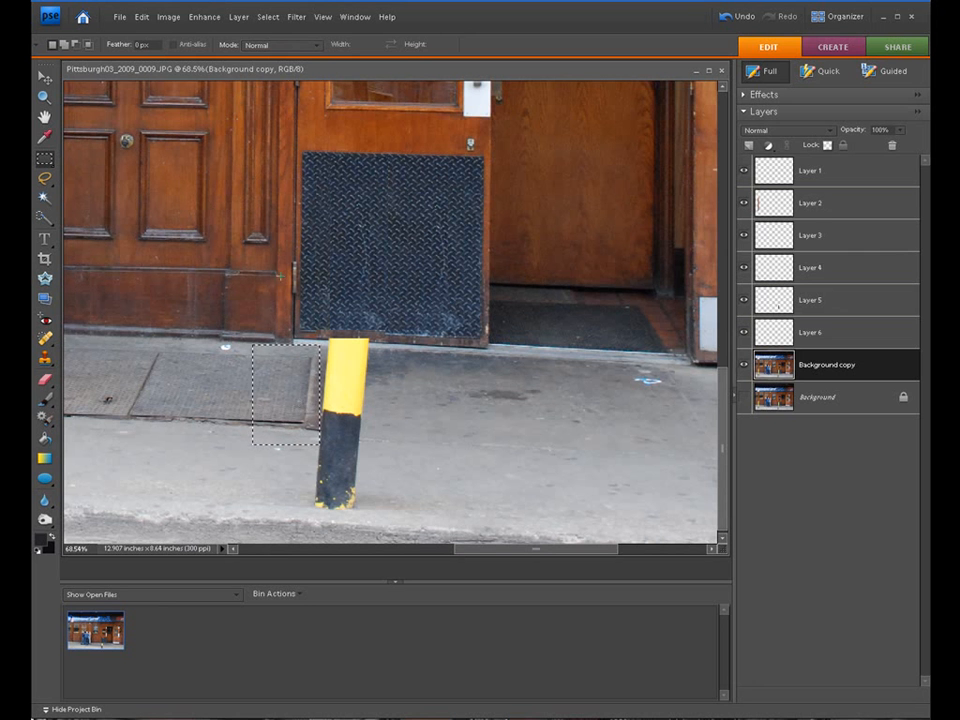
left_click(239, 17)
mouse_move(304, 33)
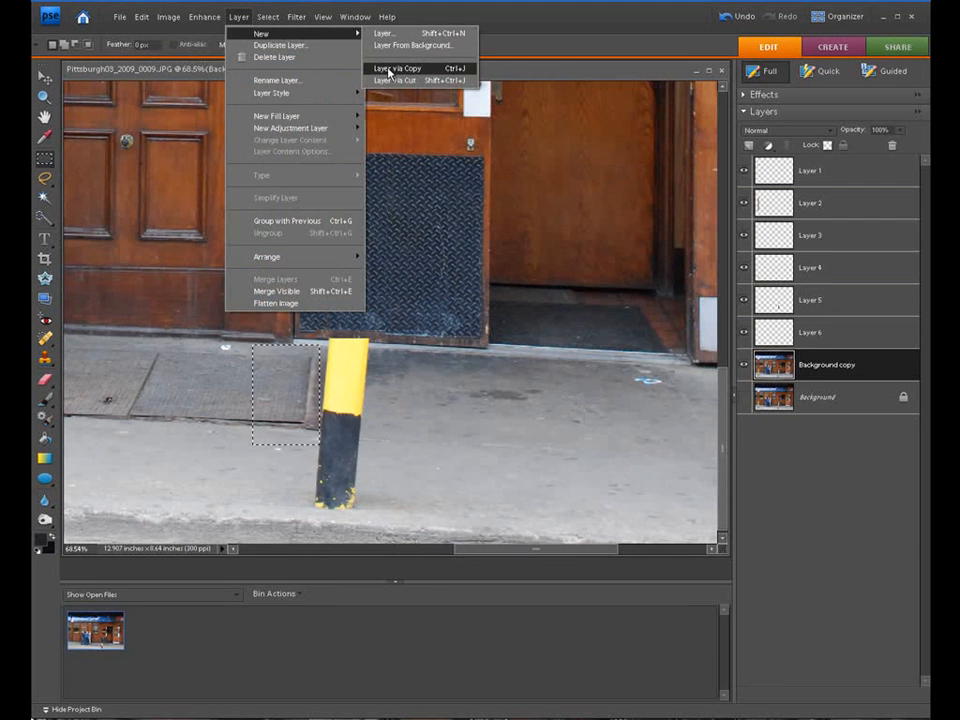
left_click(389, 69)
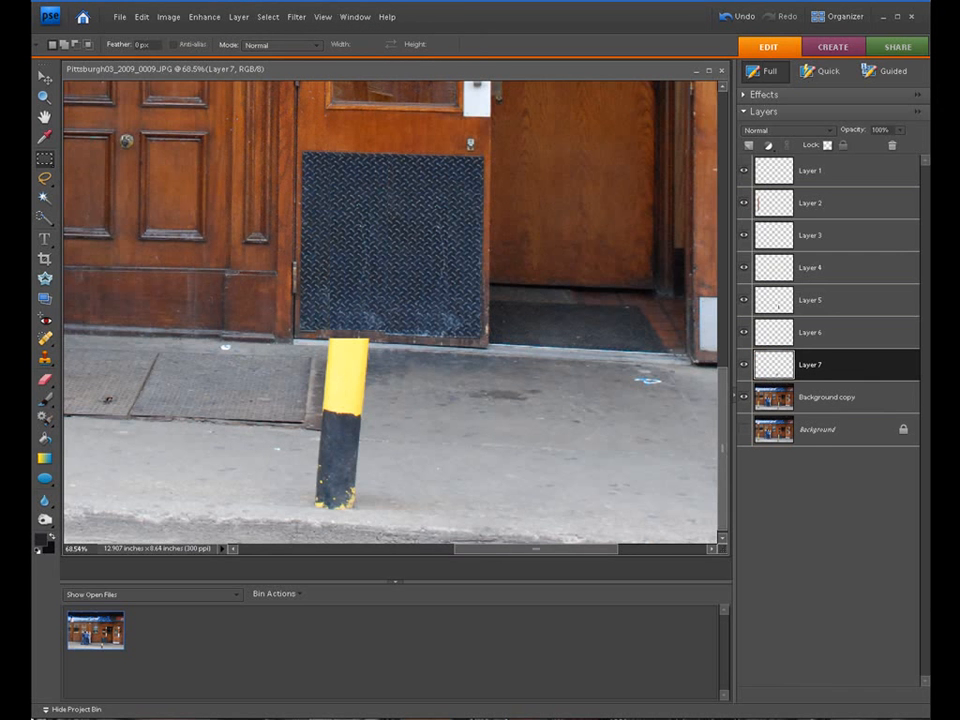
Move the copied sidewalk plate section over the middle of the yellow post and widen it to 110.3%
left_click(44, 77)
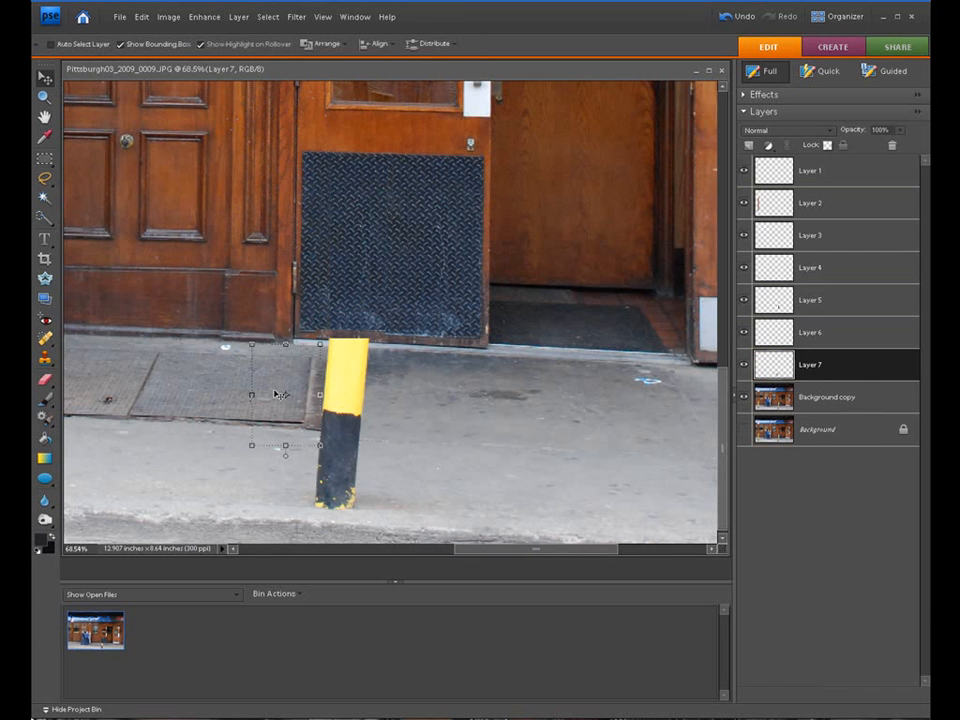
left_click_drag(272, 392, 330, 396)
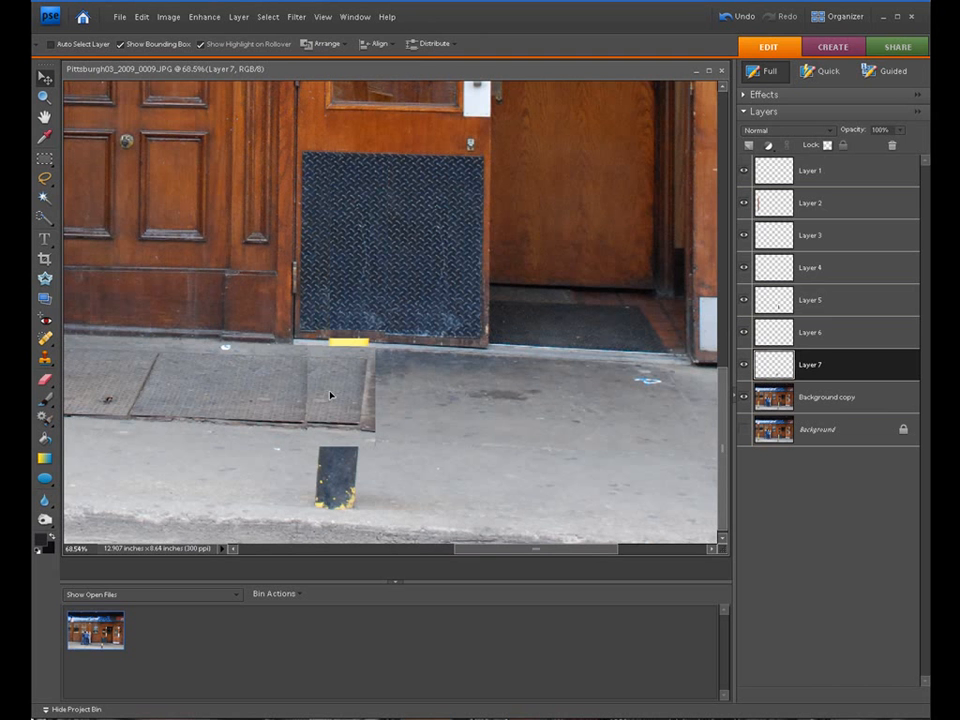
key("ctrl+t")
left_click_drag(377, 396, 382, 397)
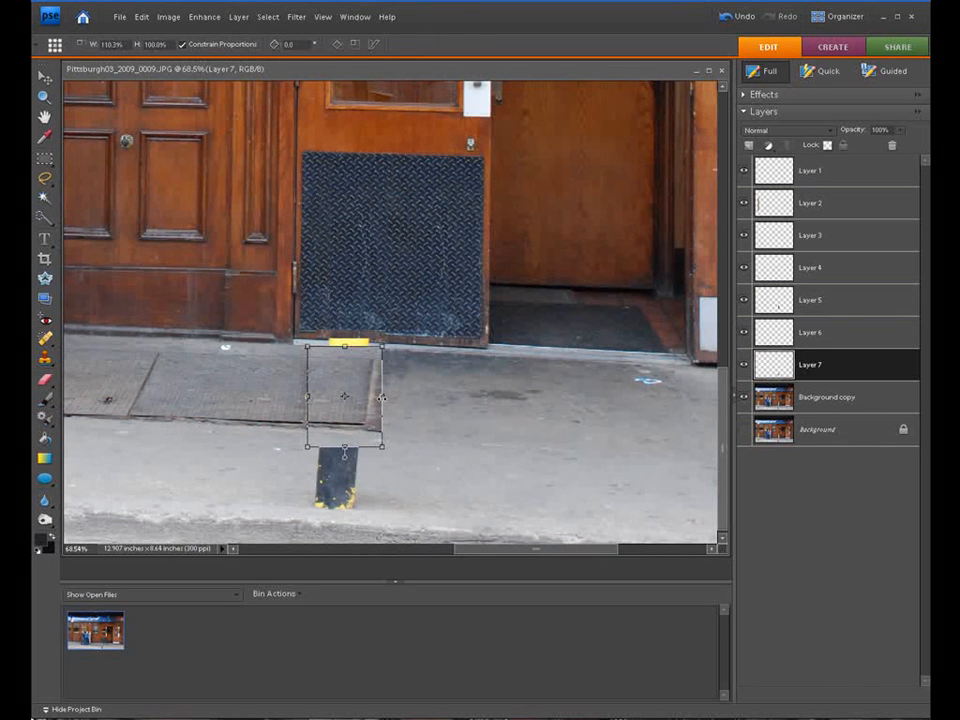
left_click(353, 472)
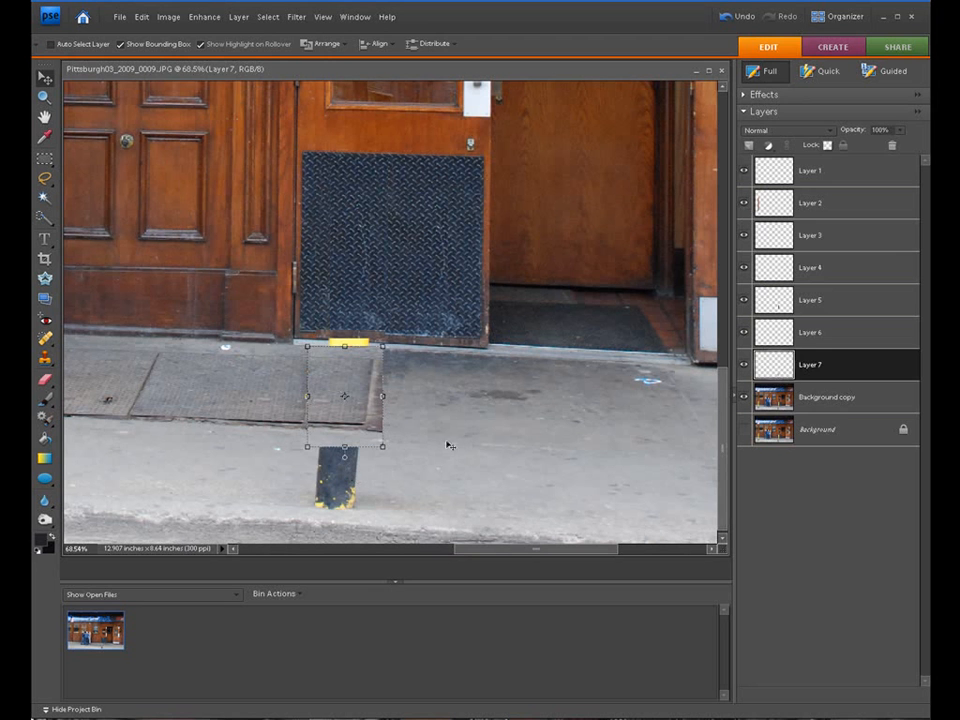
On the Background copy layer, select a small piece of the light threshold beside the yellow remnant and copy it to a new layer
left_click(805, 403)
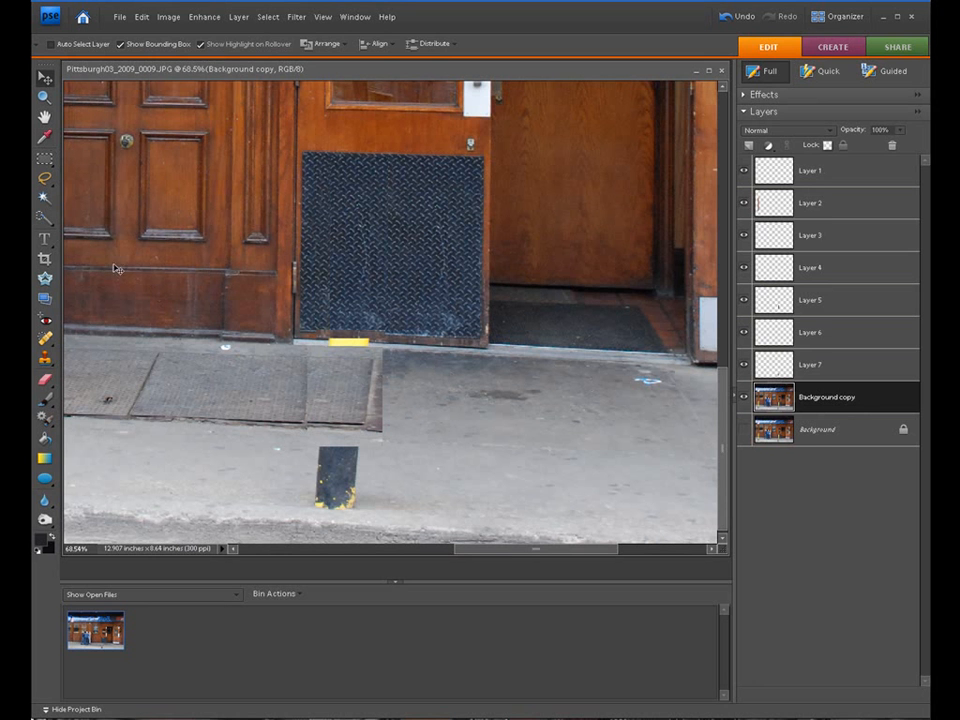
key("m")
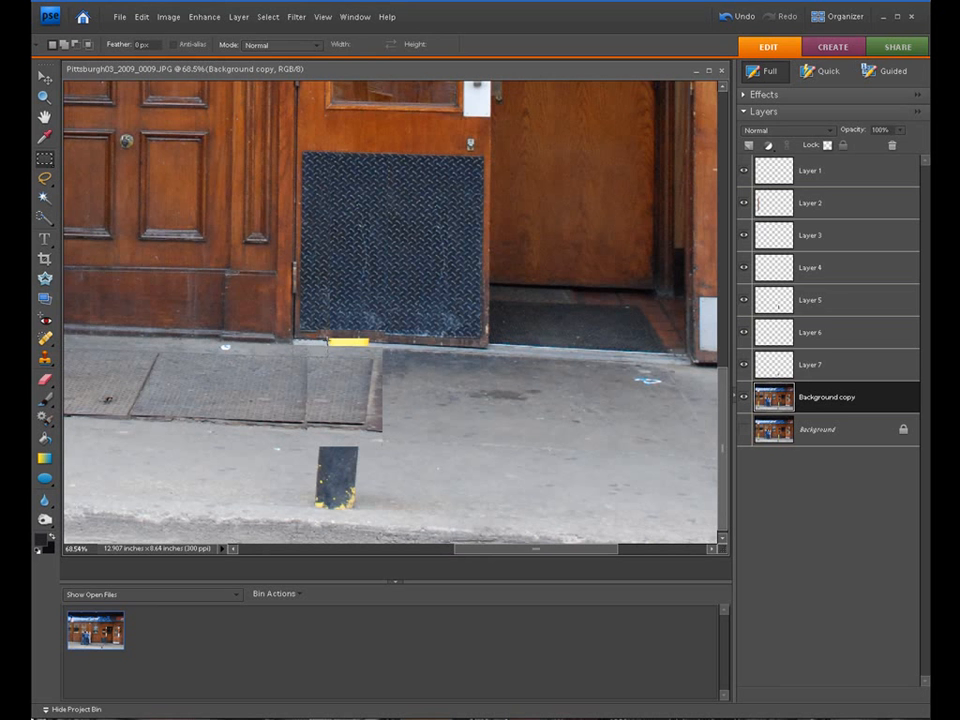
left_click(241, 18)
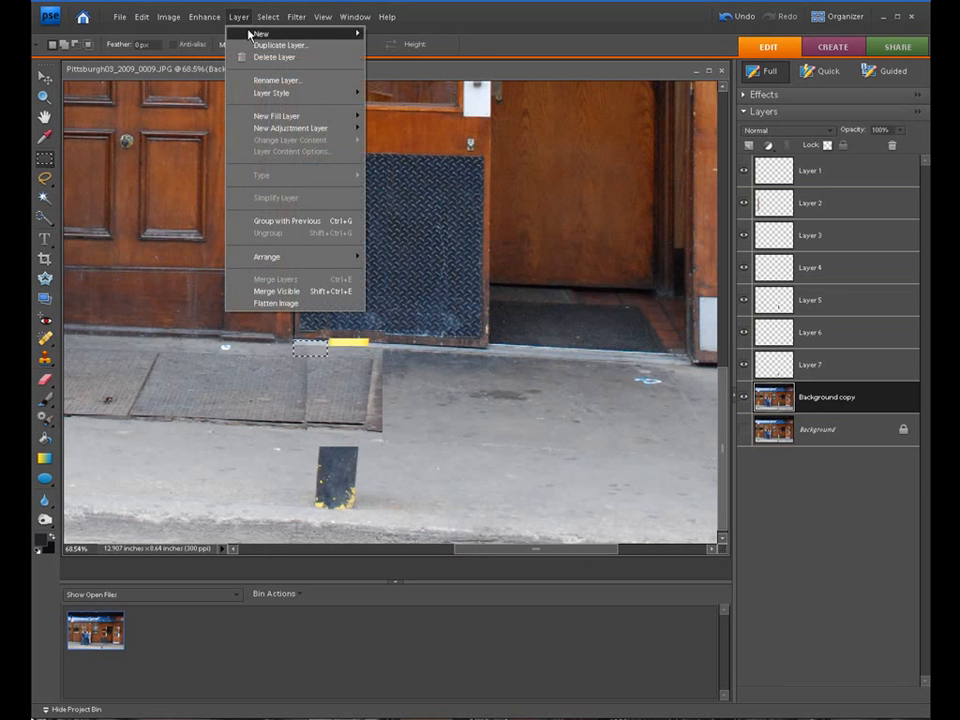
mouse_move(251, 34)
left_click(381, 67)
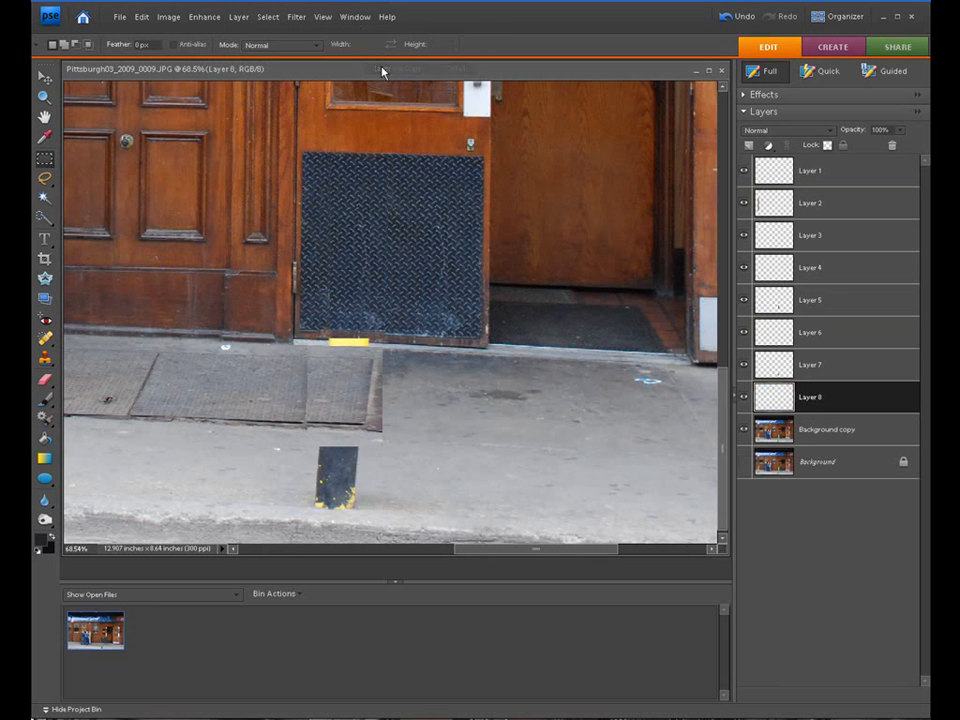
Move the copied threshold piece over the remaining yellow strip under the door and stretch it to 124.3% width
left_click(45, 76)
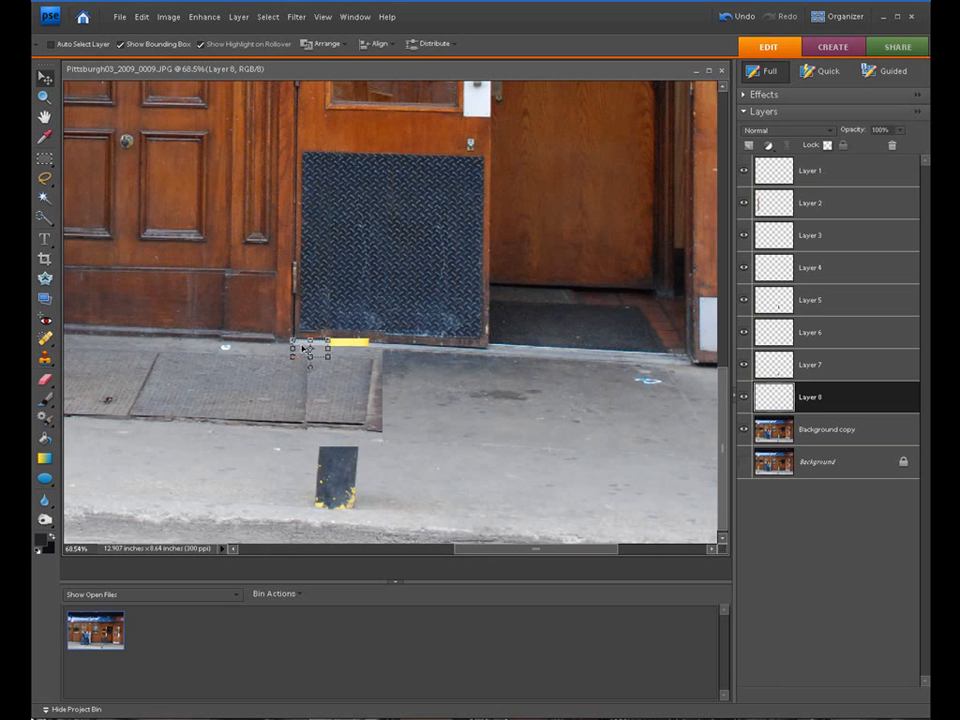
left_click_drag(305, 348, 371, 345)
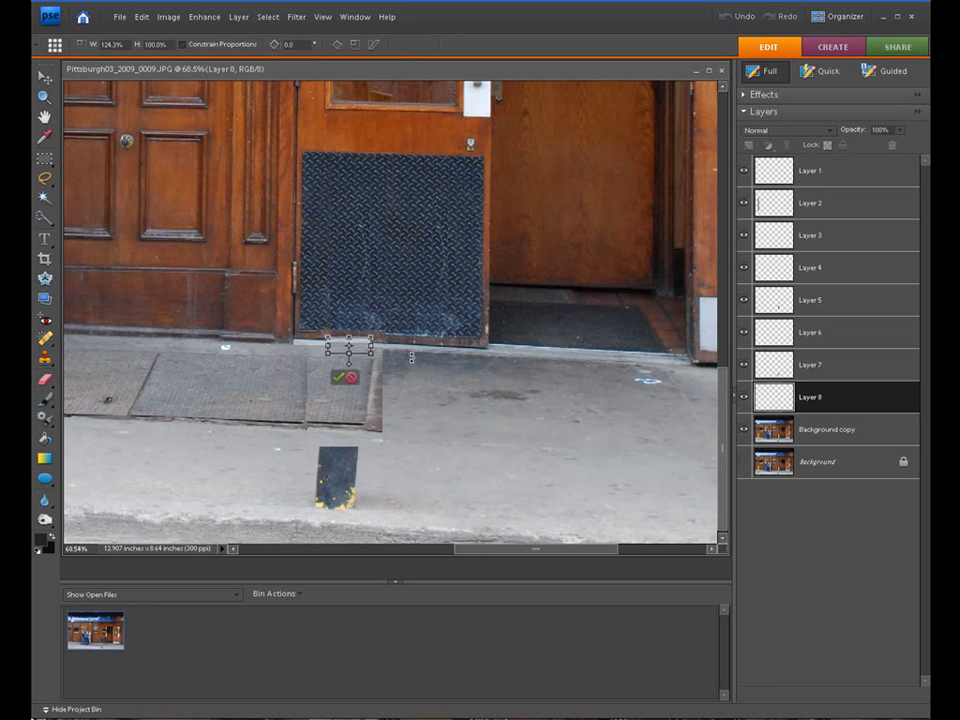
left_click(340, 378)
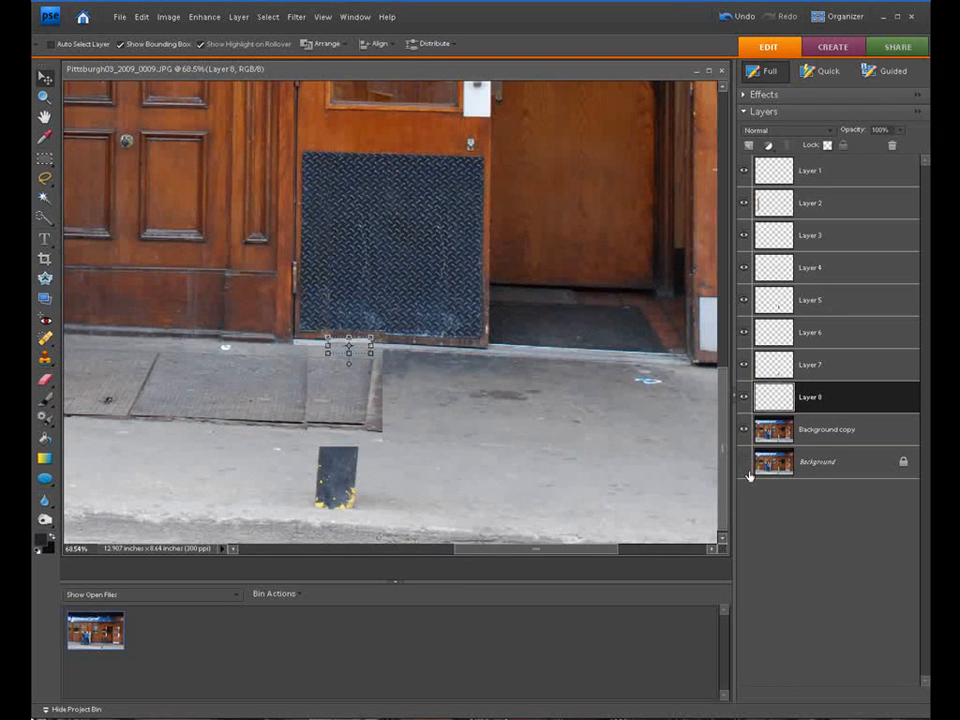
Copy a rectangle of plain sidewalk from the Background copy layer to a new layer and move it over the post's dark base
left_click(846, 429)
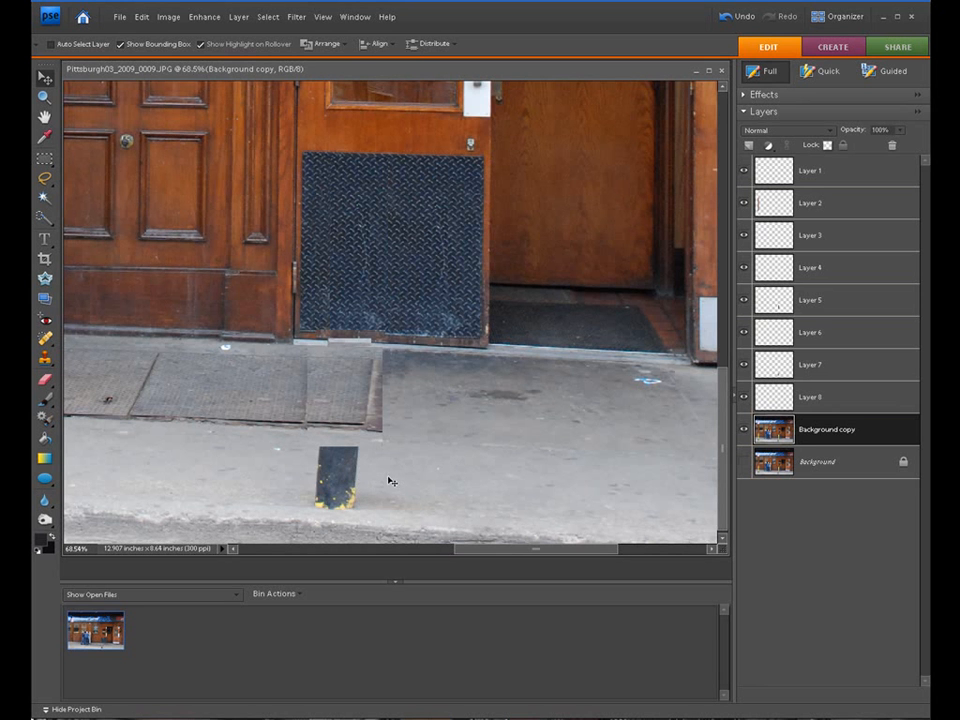
left_click(44, 160)
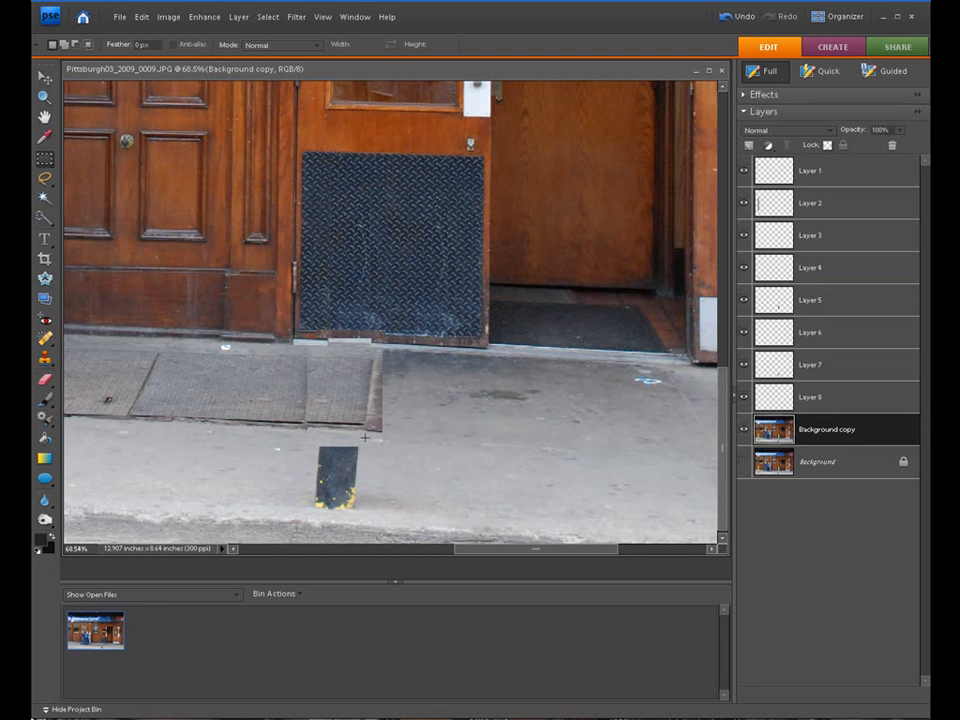
left_click_drag(427, 481, 427, 510)
left_click(238, 17)
mouse_move(251, 33)
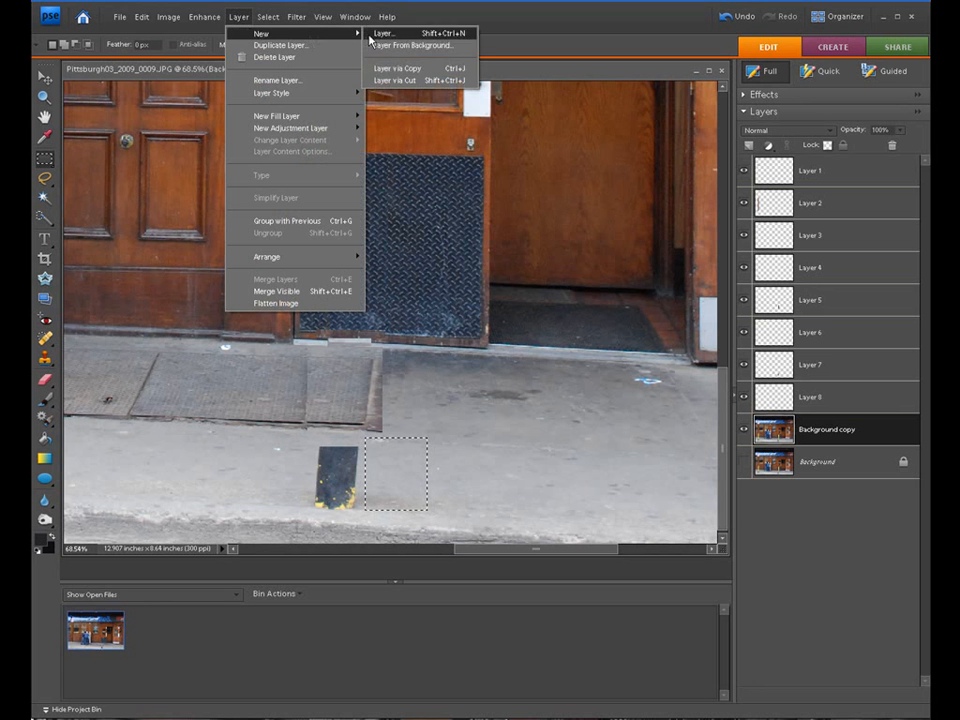
left_click(380, 66)
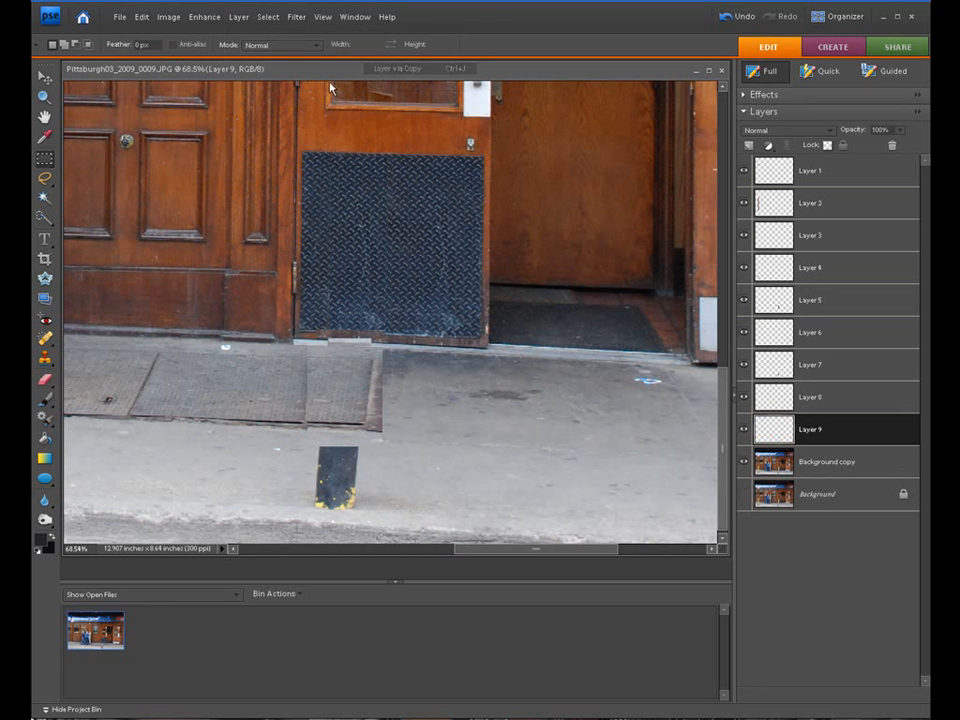
left_click(43, 72)
left_click_drag(402, 478, 343, 476)
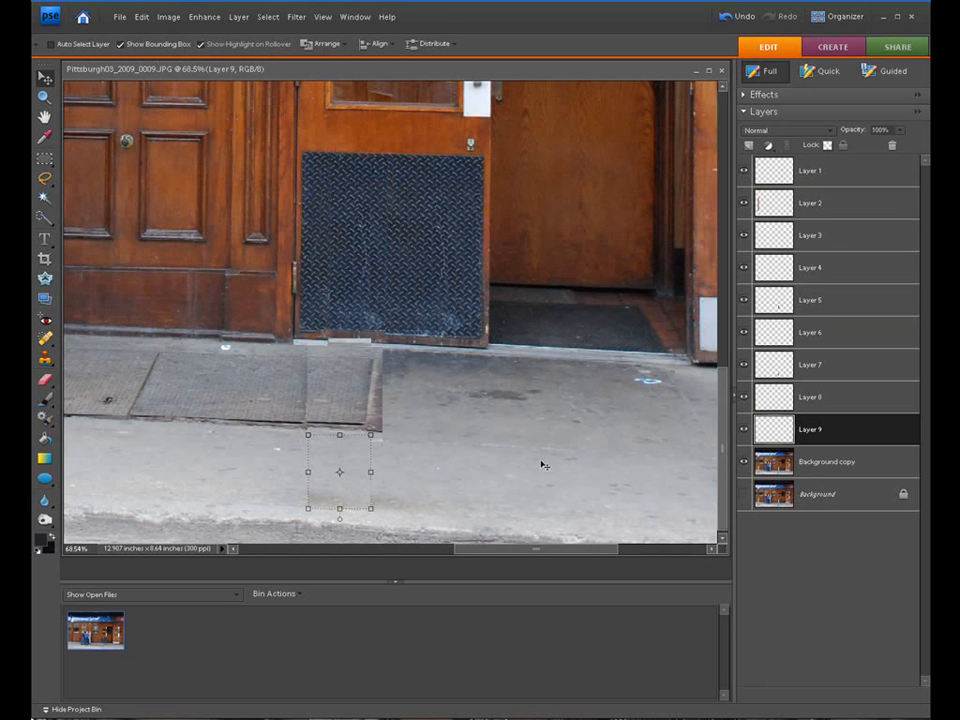
On the Background copy layer, select the blank dark sign area between BROS. and the red neon lines and copy it to a new layer
left_click(849, 461)
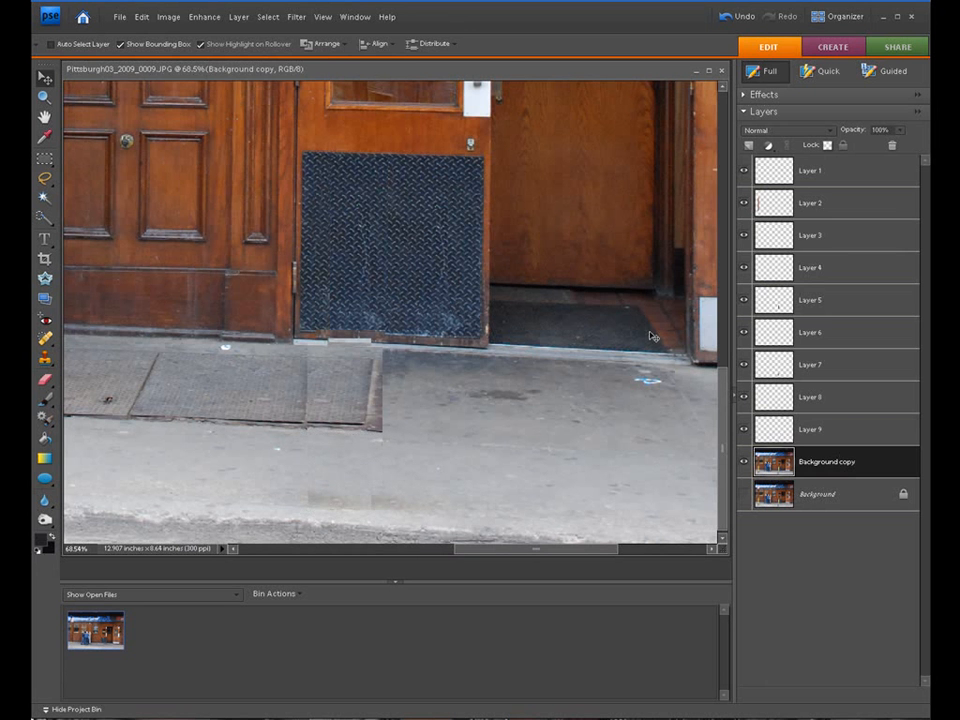
left_click(297, 17)
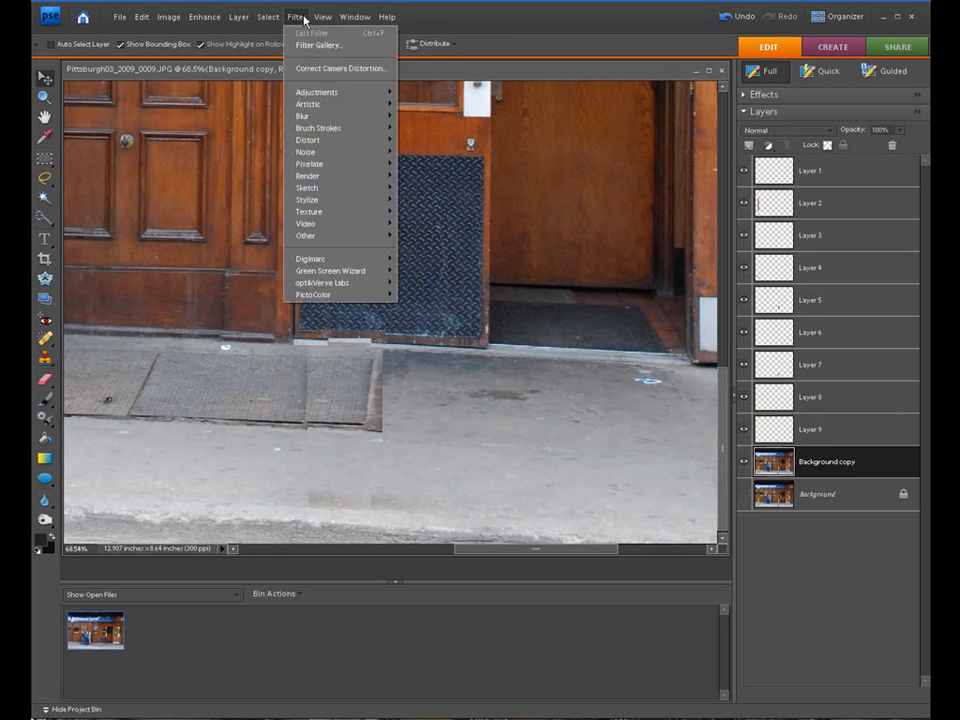
mouse_move(322, 17)
left_click(328, 82)
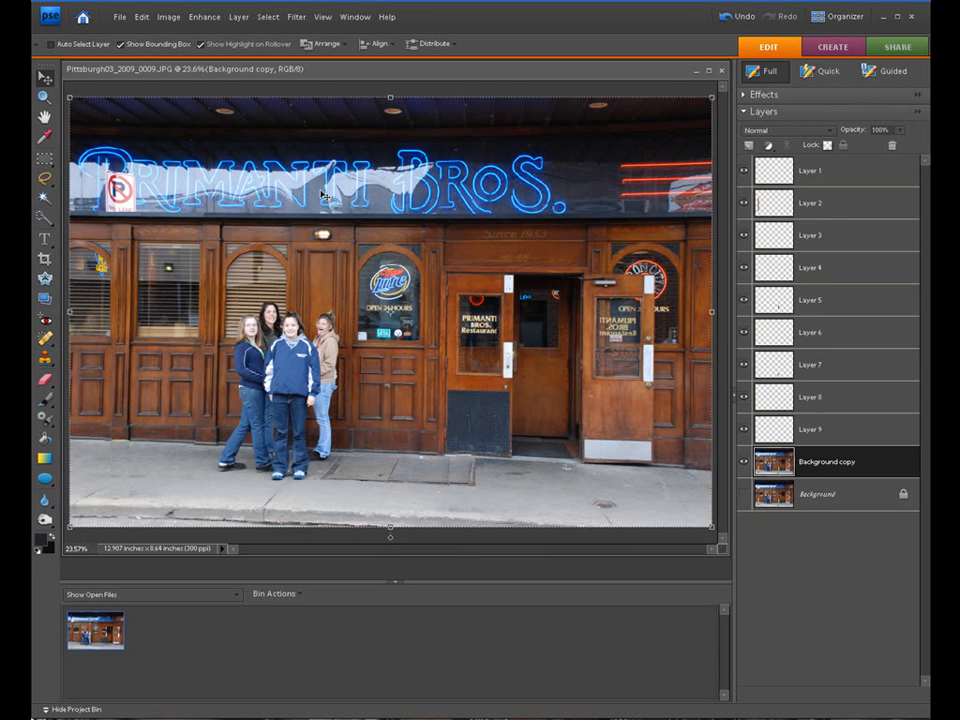
left_click(45, 160)
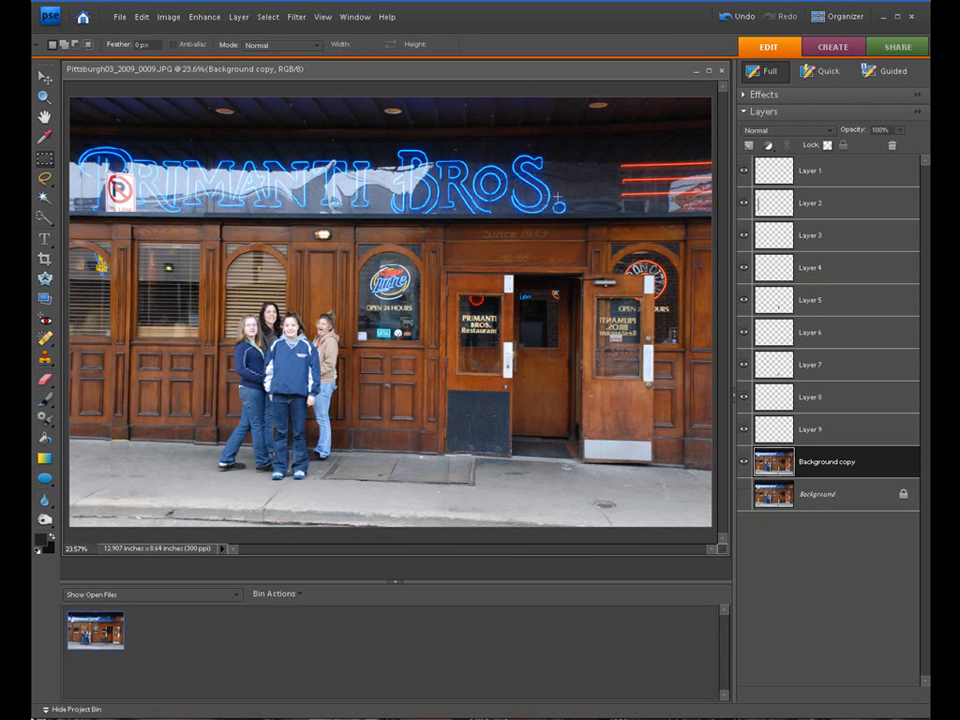
left_click_drag(559, 194, 616, 141)
left_click(239, 17)
mouse_move(255, 37)
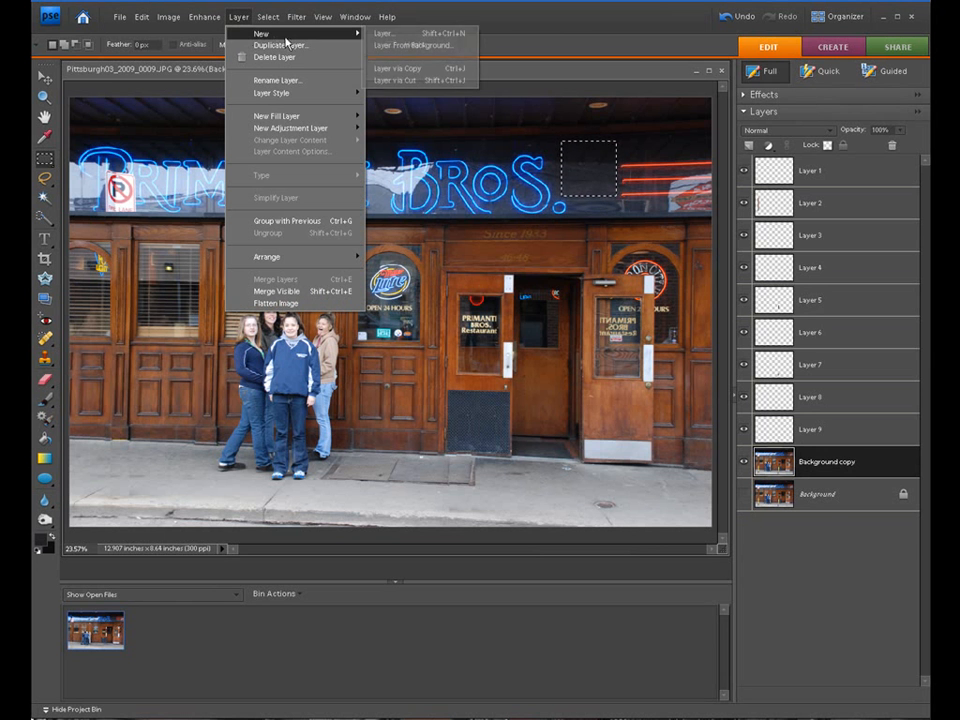
left_click(387, 70)
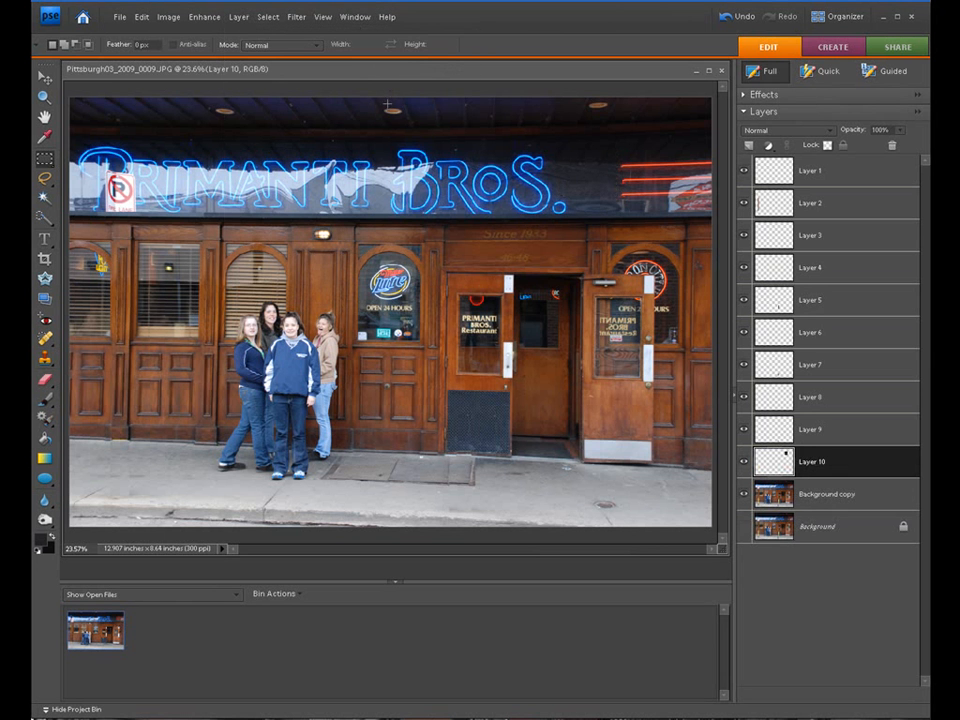
Move the dark sign patch over the S and period of BROS. and stretch it to 105.0% width and 129.0% height
left_click(43, 78)
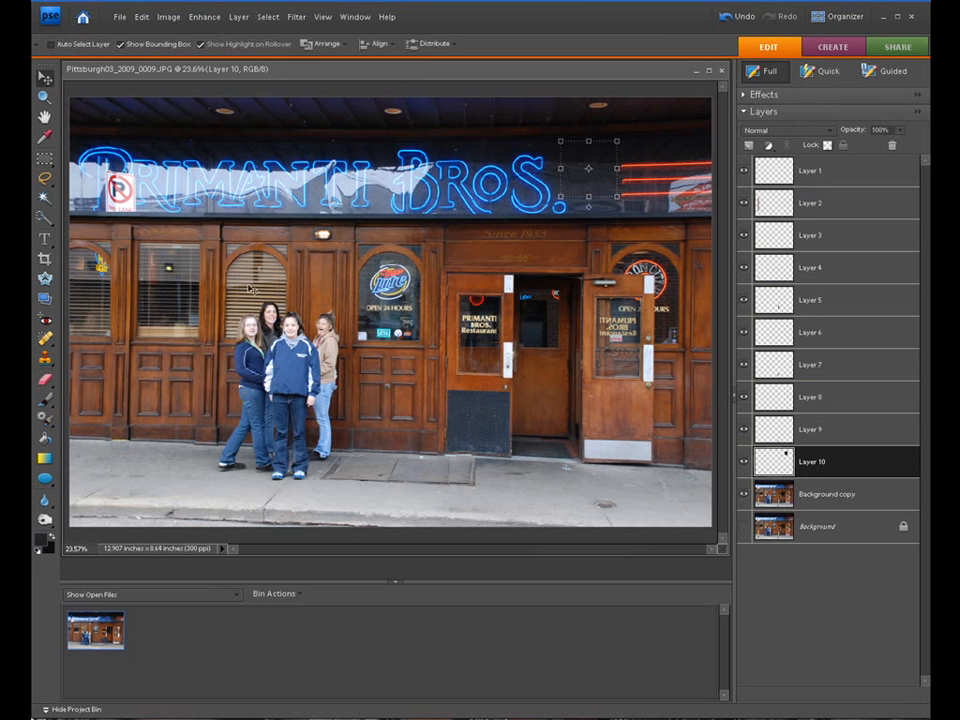
left_click_drag(596, 169, 545, 173)
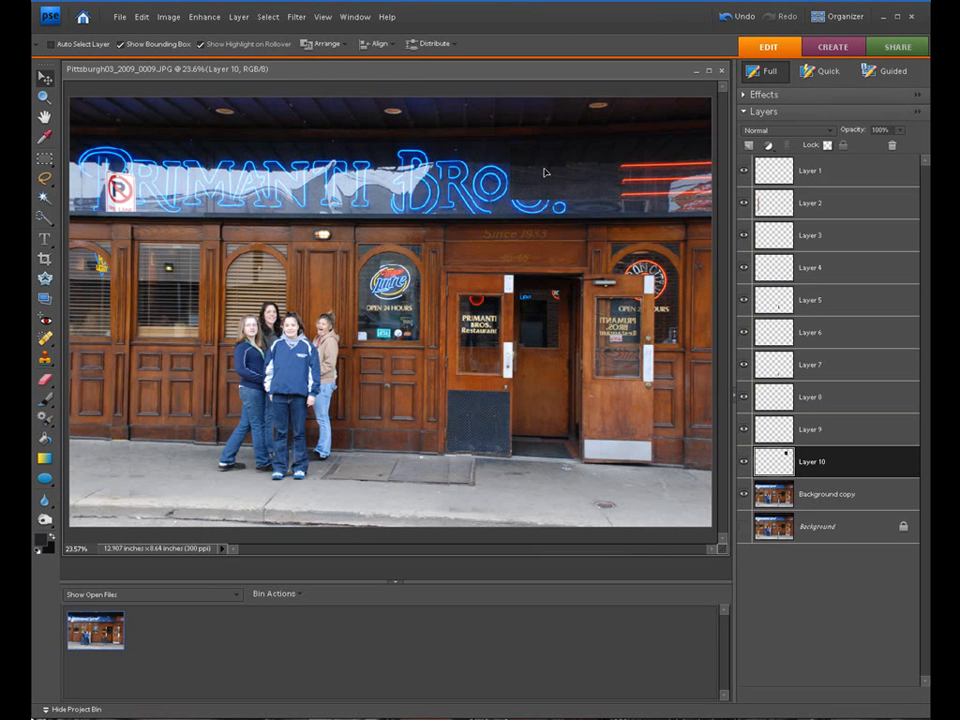
left_click_drag(537, 202, 569, 211)
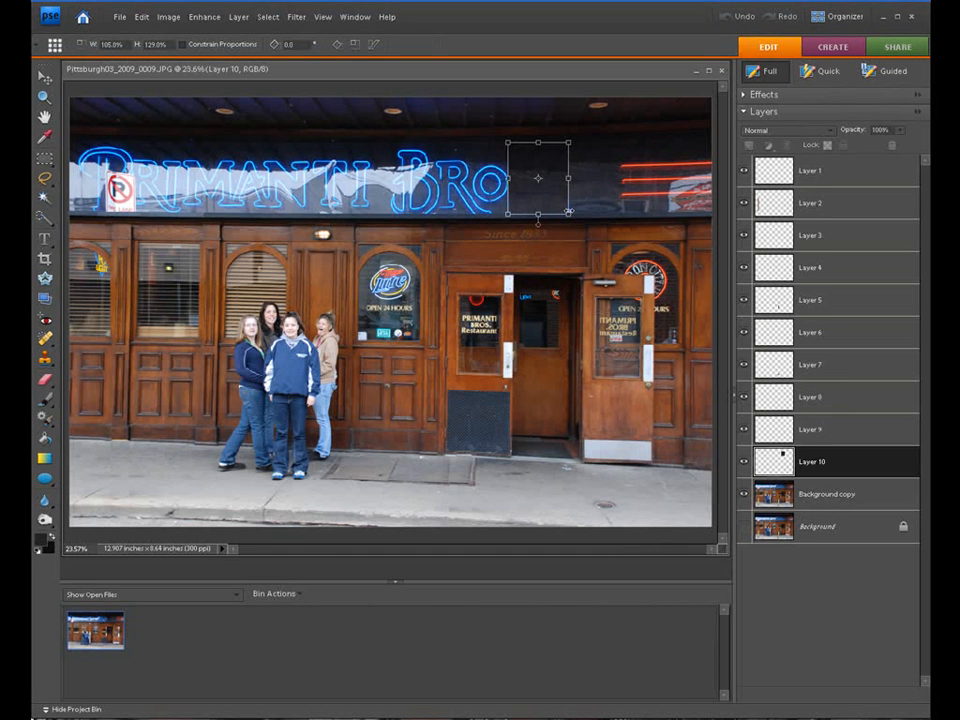
key("Return")
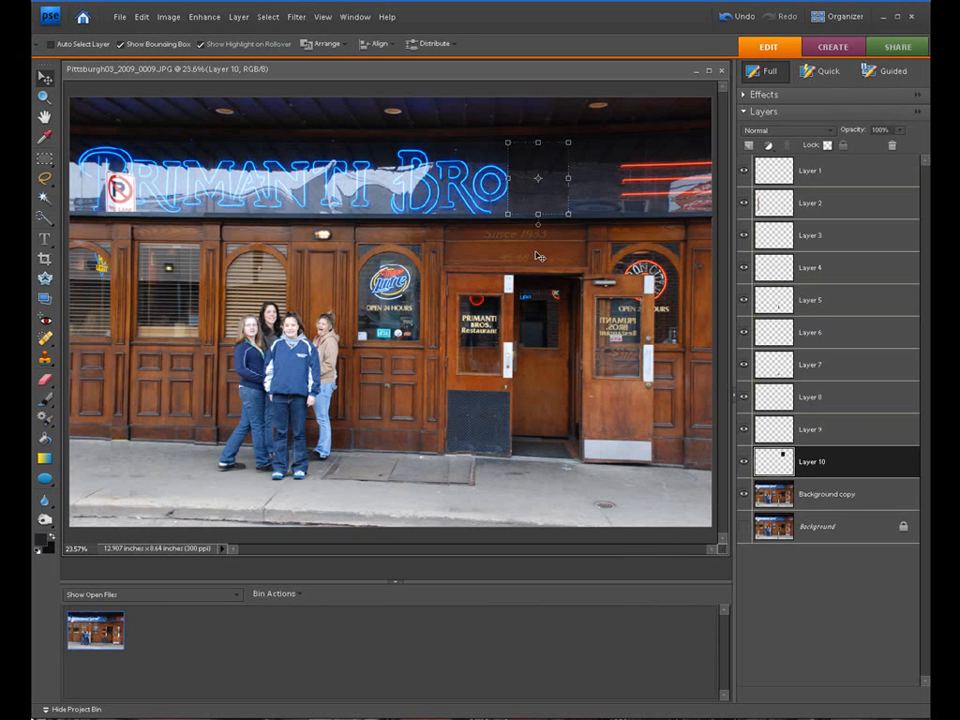
Duplicate the dark sign patch twice and place the copies edge to edge over the letters BRO
key("ctrl+j")
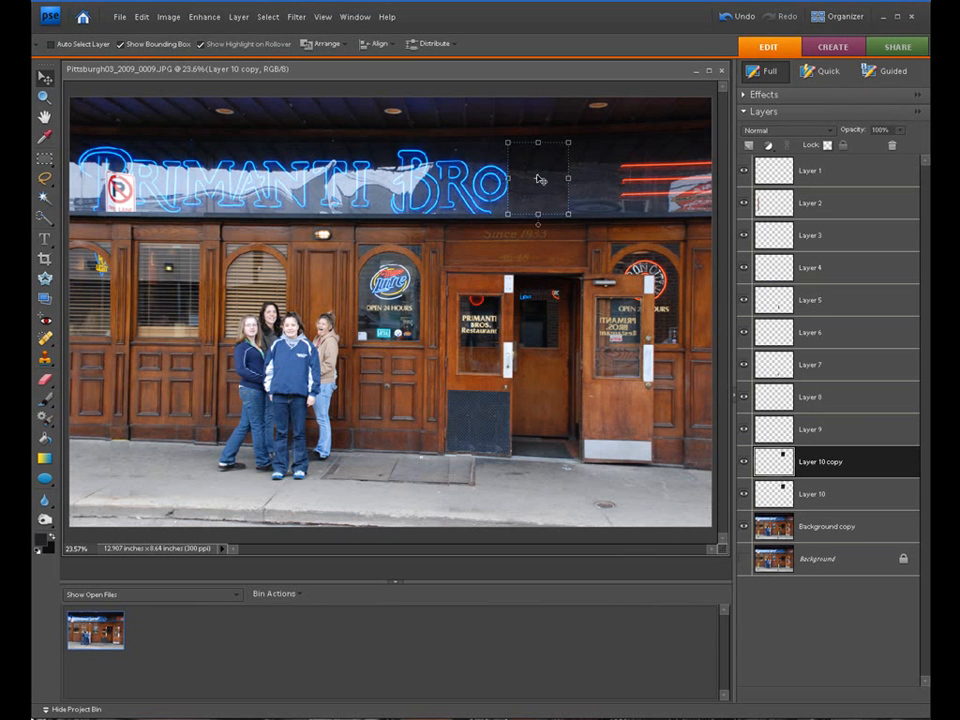
left_click_drag(540, 178, 481, 183)
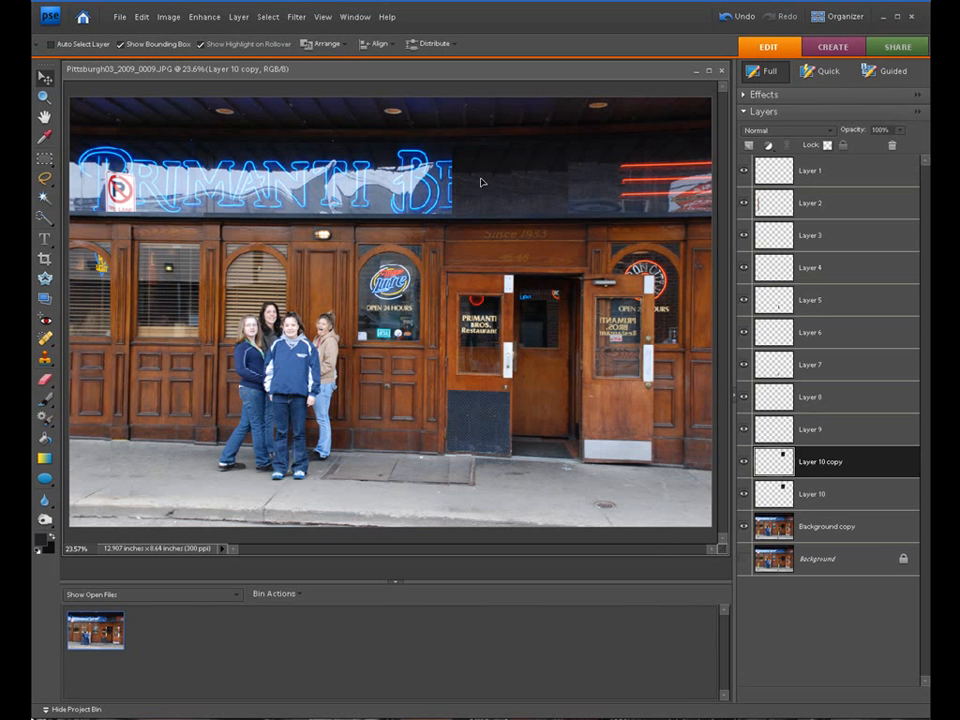
left_click_drag(480, 180, 481, 181)
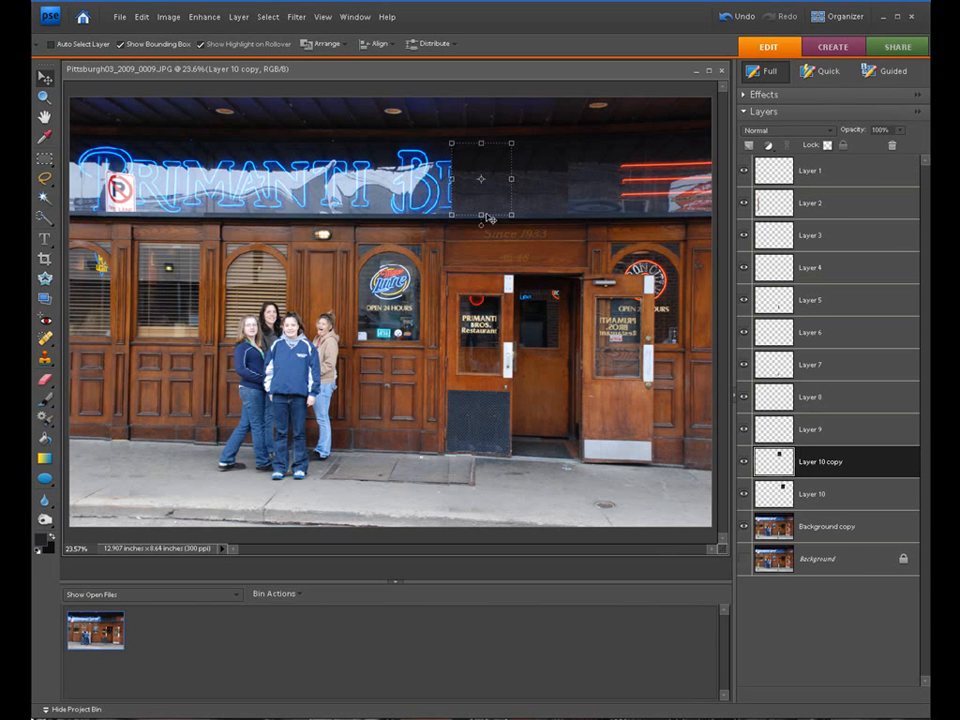
key("ctrl+j")
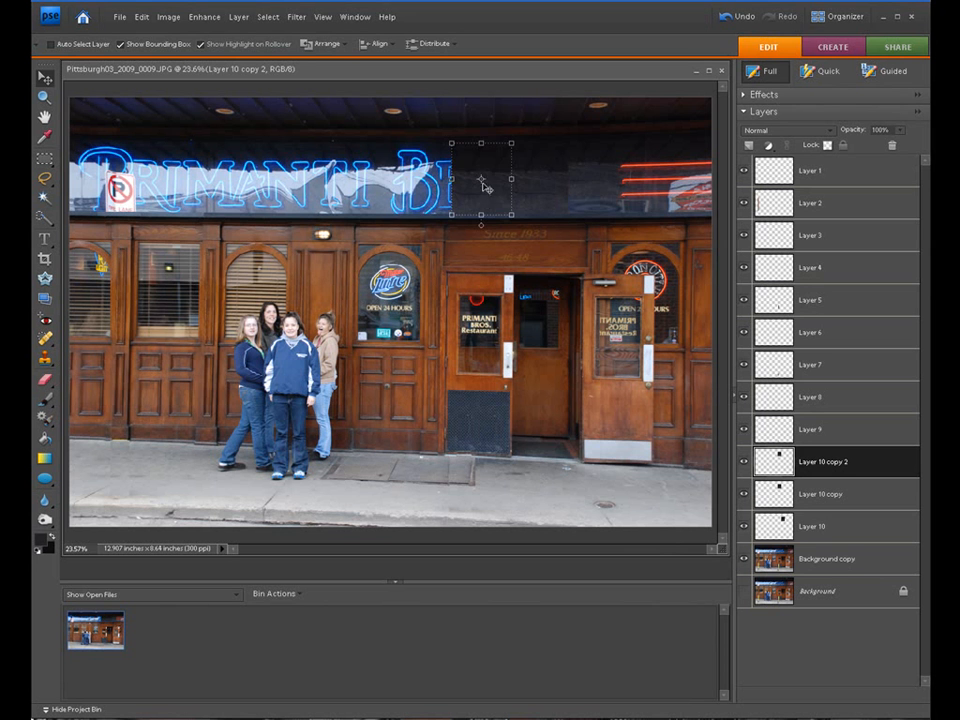
left_click_drag(484, 186, 430, 186)
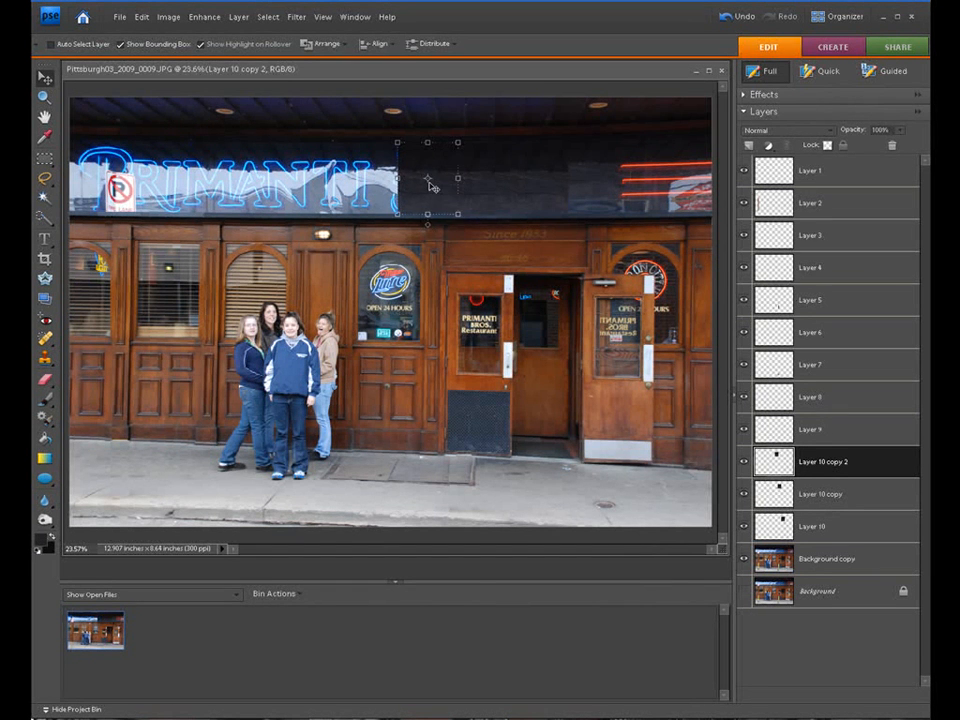
Duplicate the sign patch two more times and line the copies up over the final T and I of PRIMANTI
left_click(430, 186, "alt")
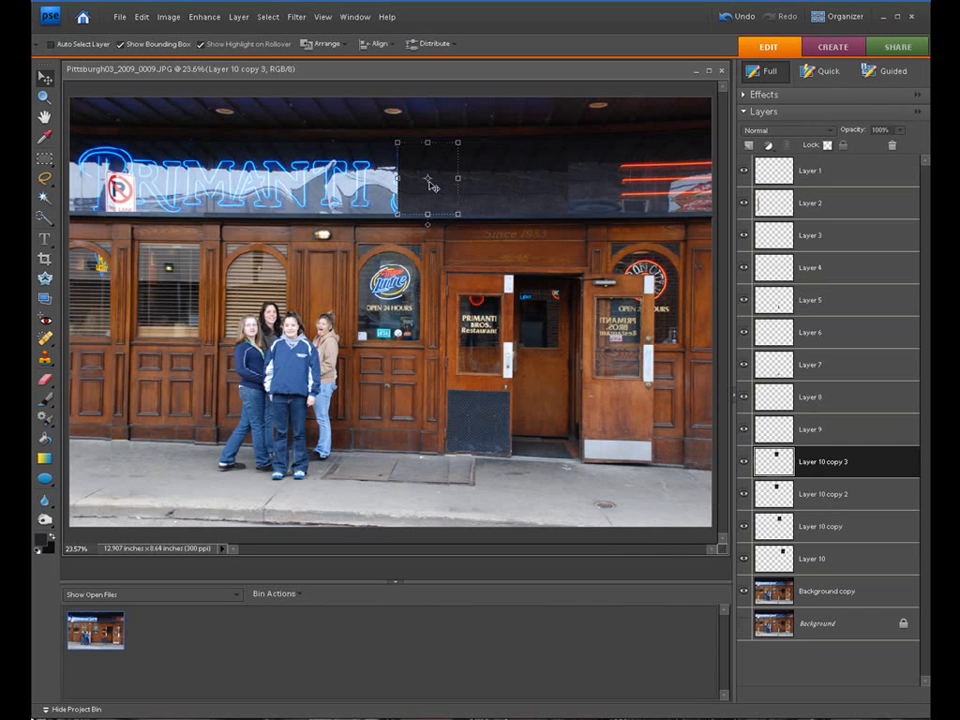
left_click_drag(430, 186, 370, 187)
key("ctrl+j")
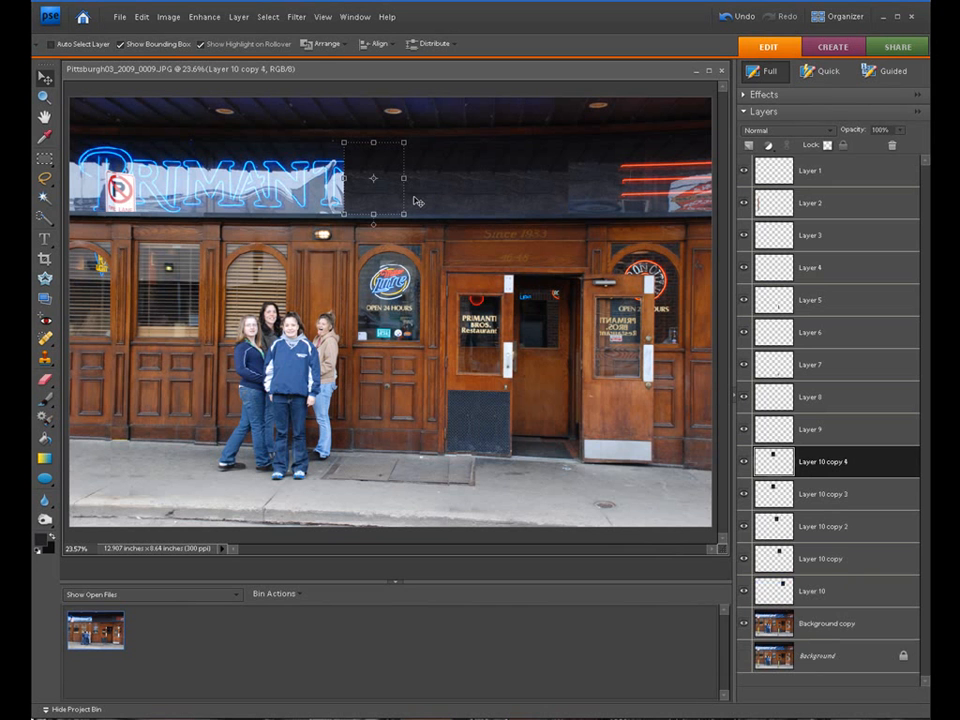
left_click_drag(385, 186, 327, 181)
Duplicate the sign patch over the A and N of PRIMANTI and reduce the copy's height to 97.1%
key("ctrl+j")
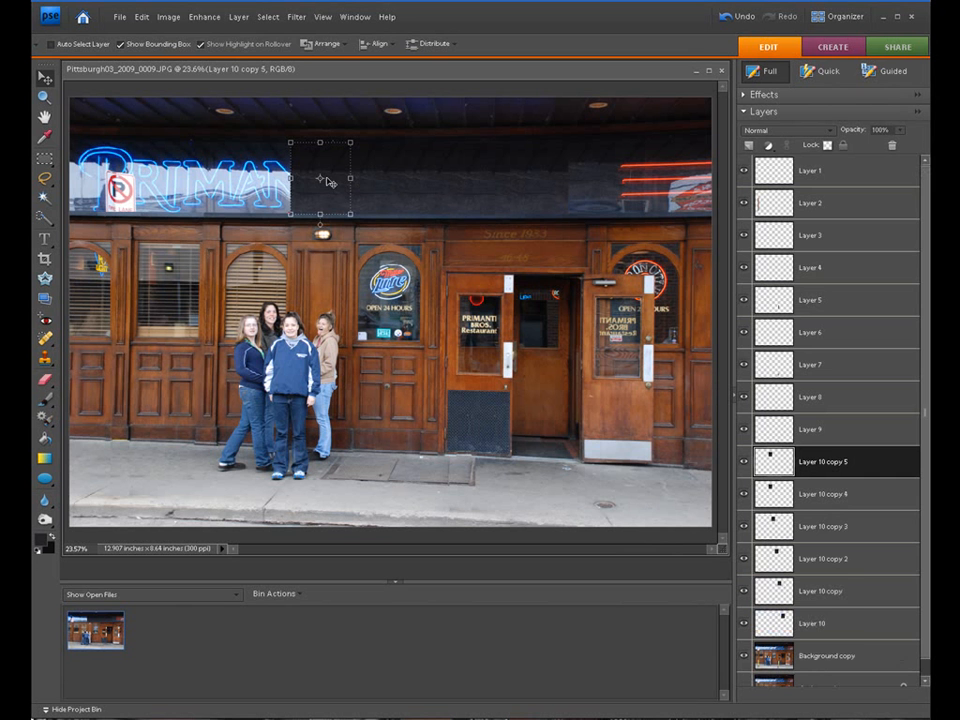
left_click_drag(331, 182, 271, 183)
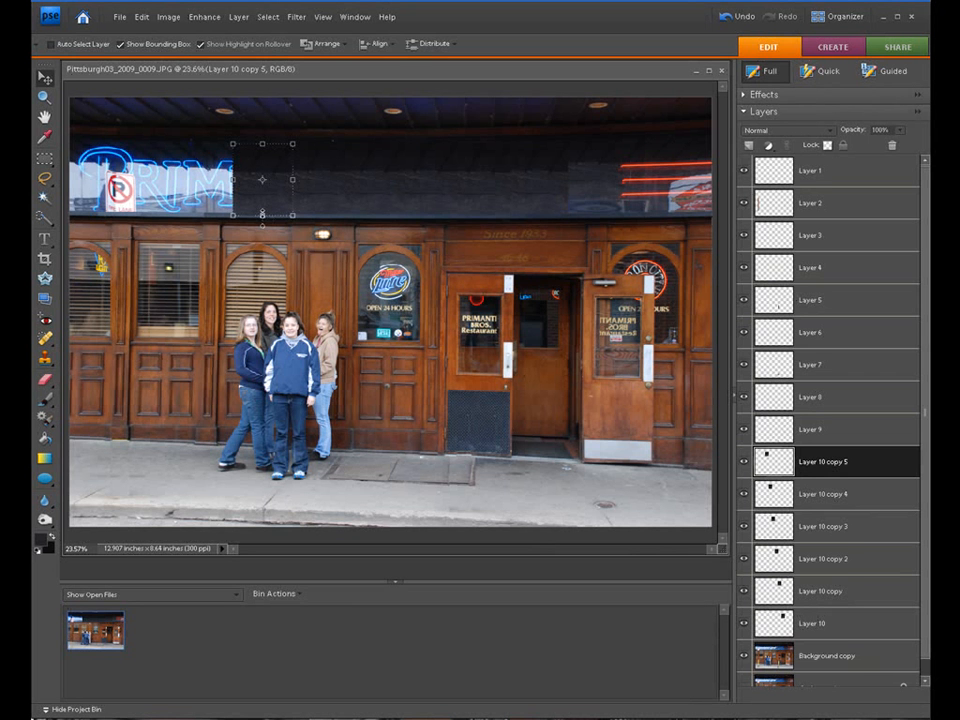
left_click(262, 213)
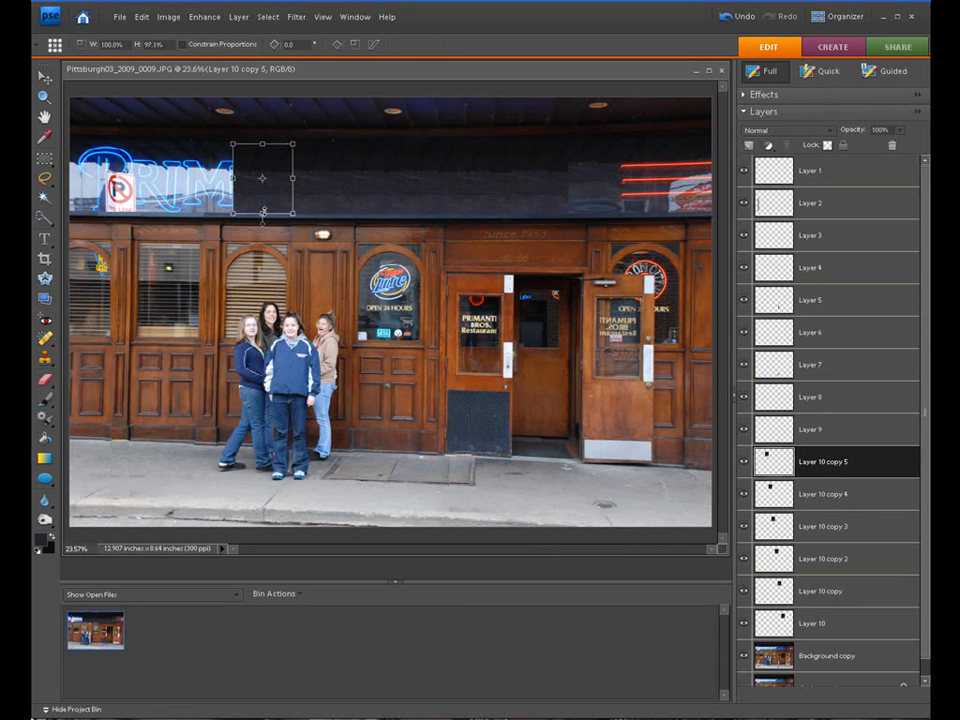
left_click(261, 237)
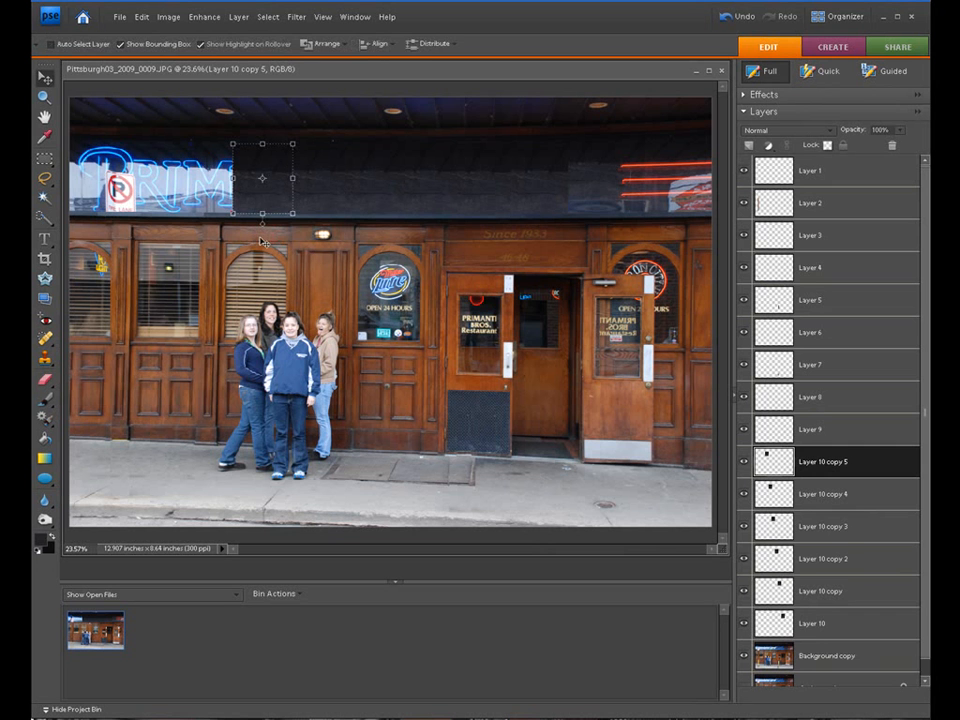
Duplicate the shortened sign patch three times and cover the remaining PRIM letters and the no-parking sign up to the photo's edge
key("ctrl+j")
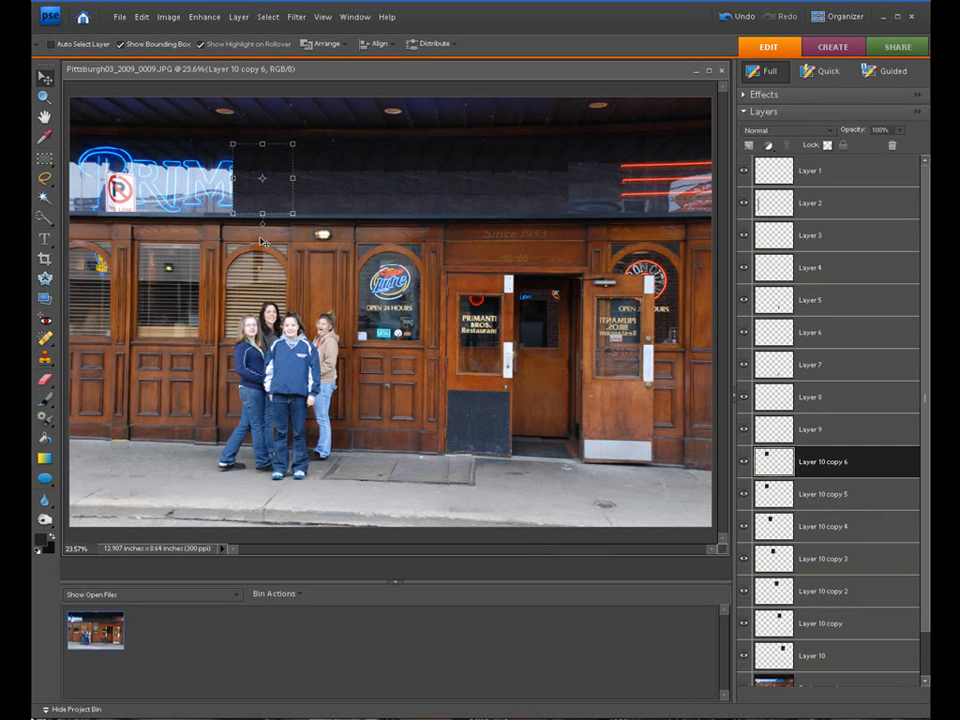
left_click_drag(264, 184, 205, 179)
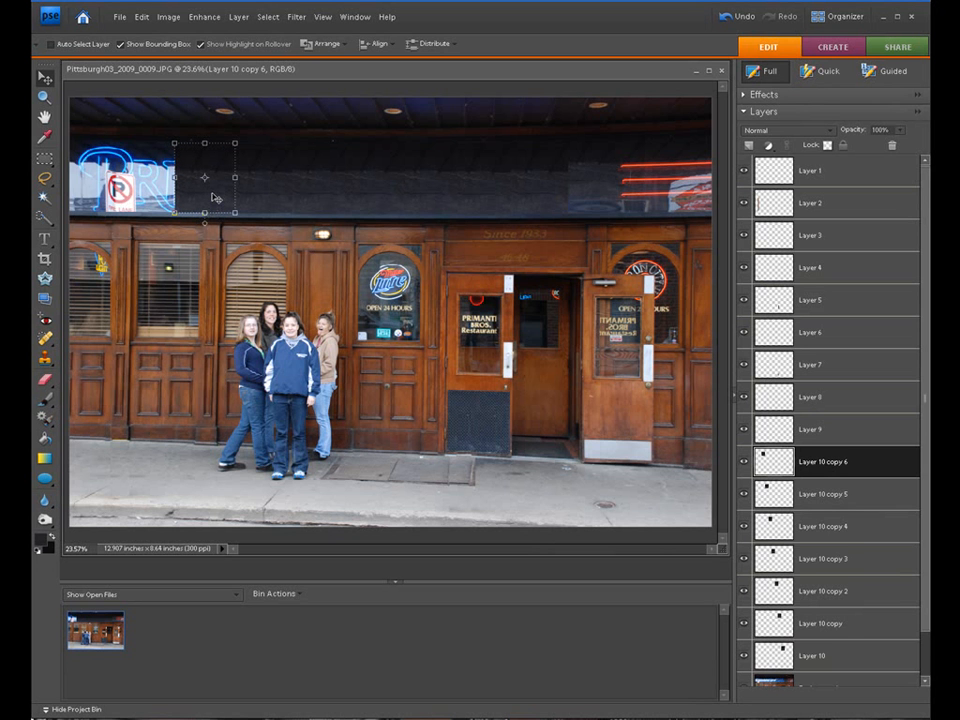
key("ctrl+j")
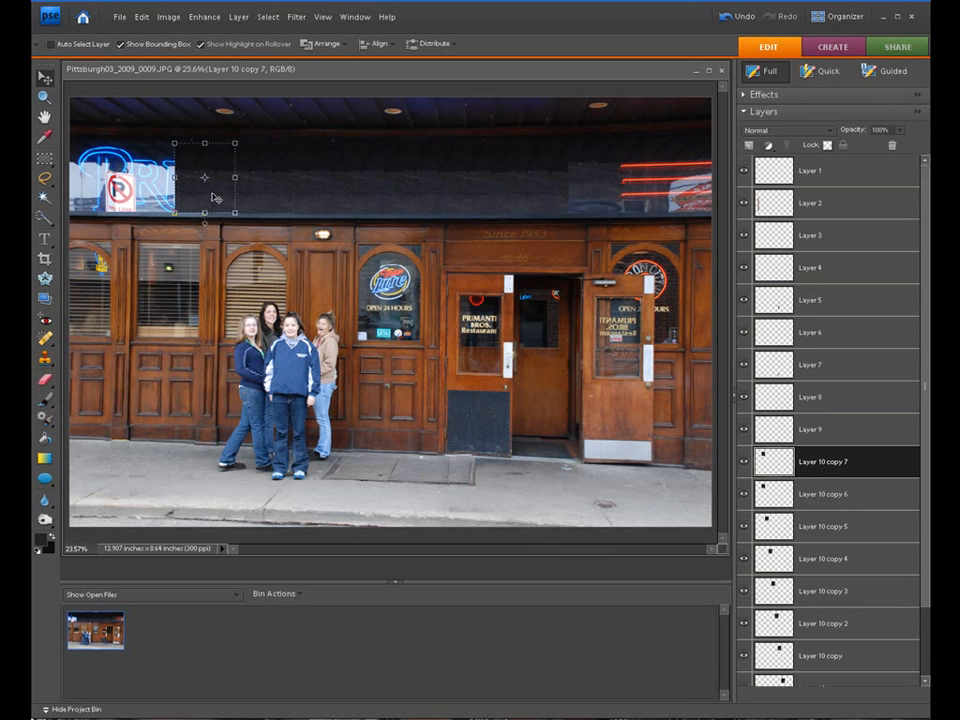
left_click_drag(213, 197, 102, 183)
key("ctrl+j")
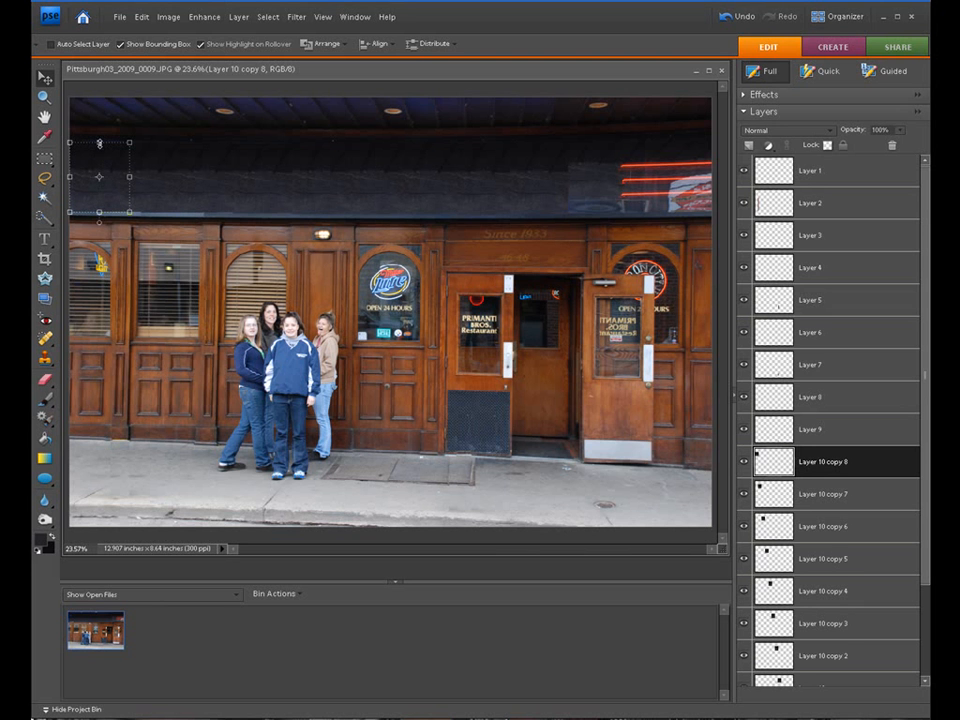
left_click(99, 143)
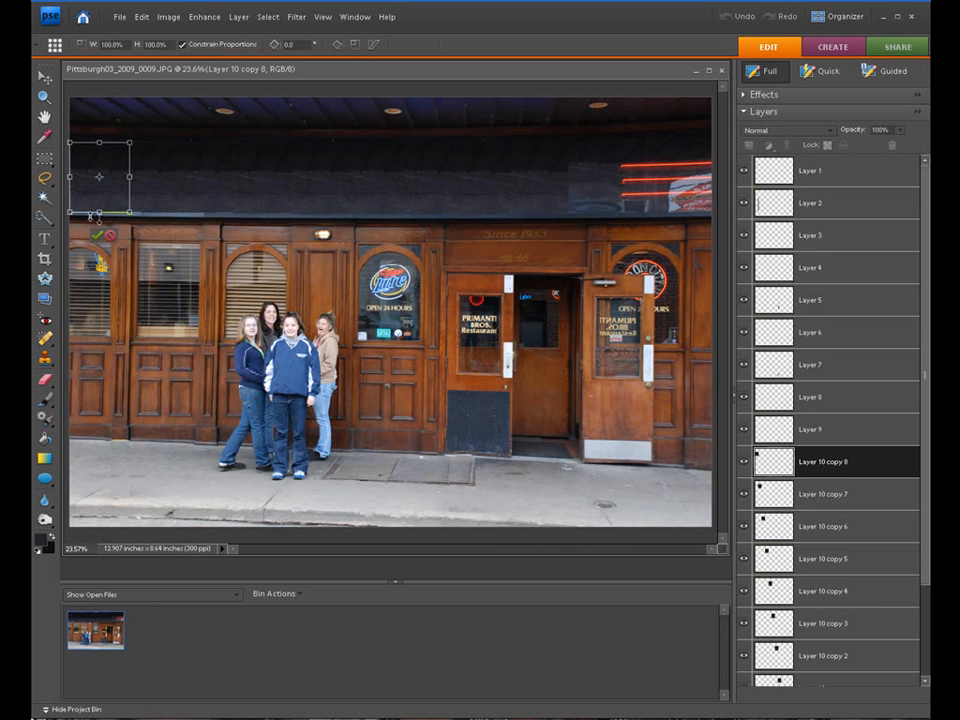
left_click(97, 237)
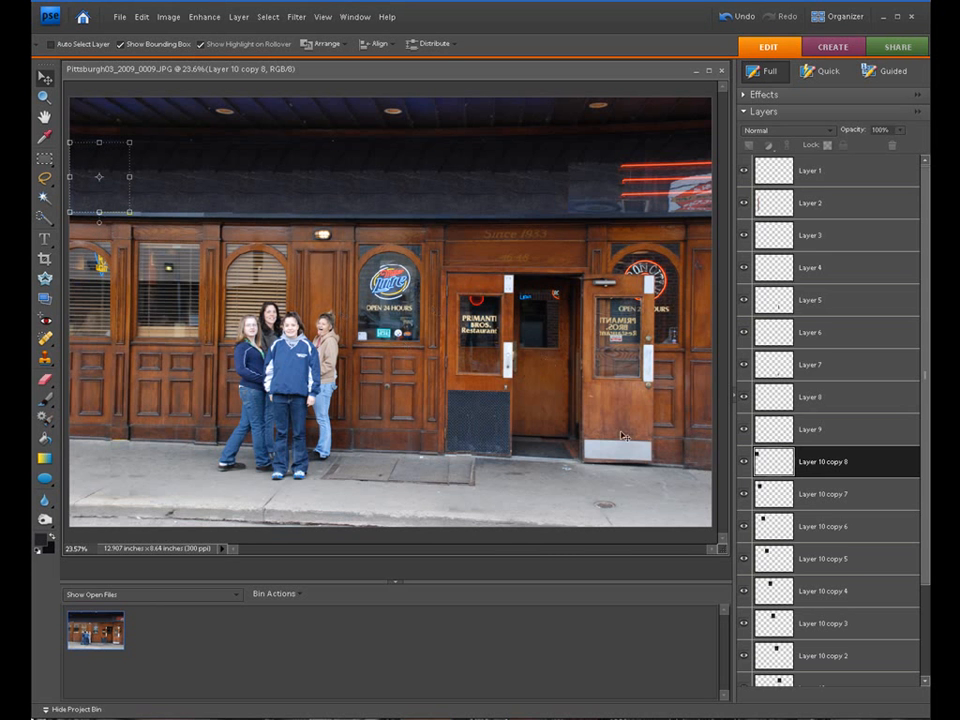
Select all the sign patch layers together, from Layer 10 through Layer 10 copy 8
left_click_drag(921, 448, 917, 561)
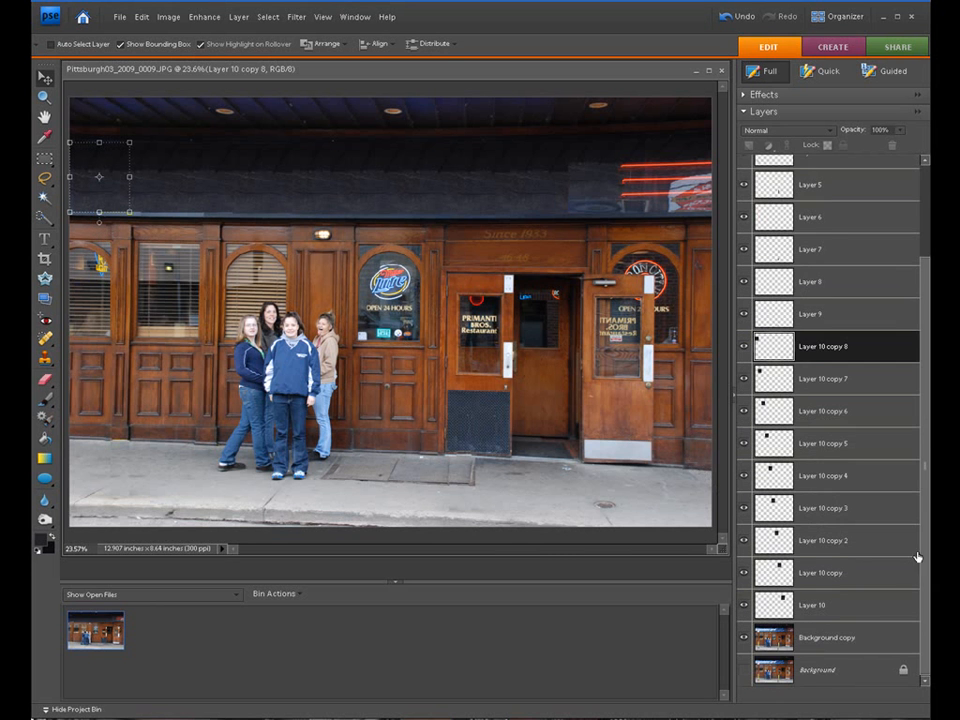
left_click(870, 637)
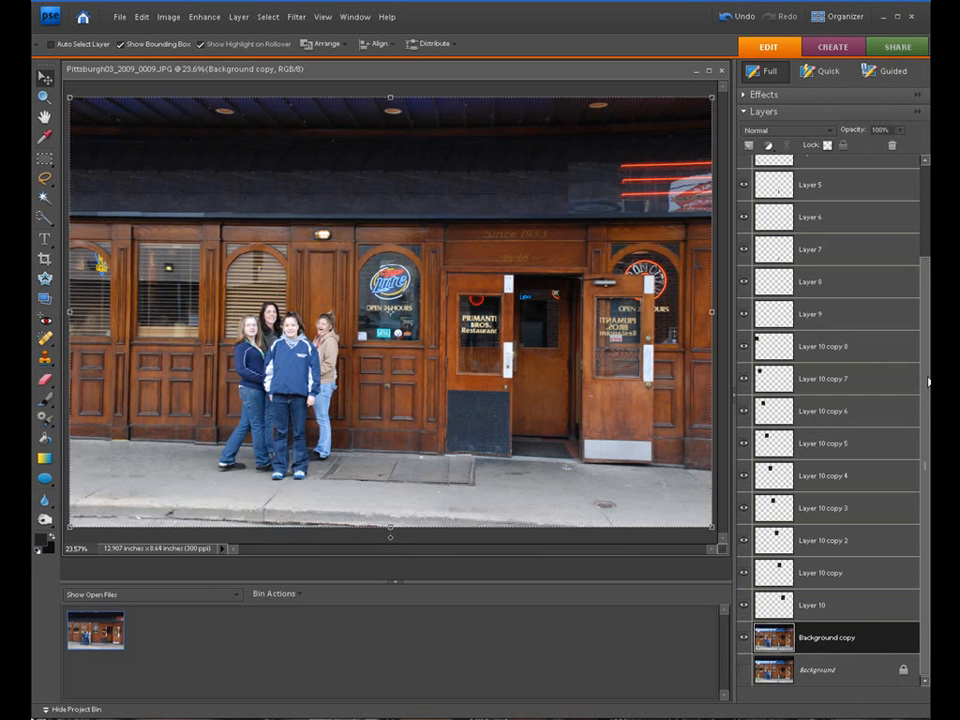
left_click(866, 605)
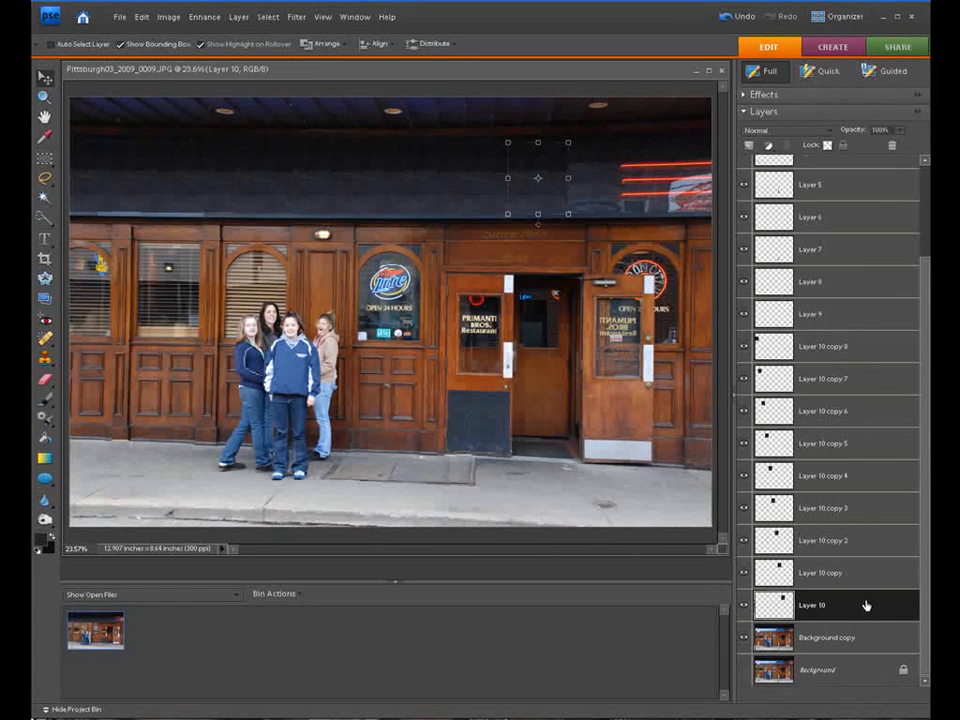
left_click(868, 349, "shift")
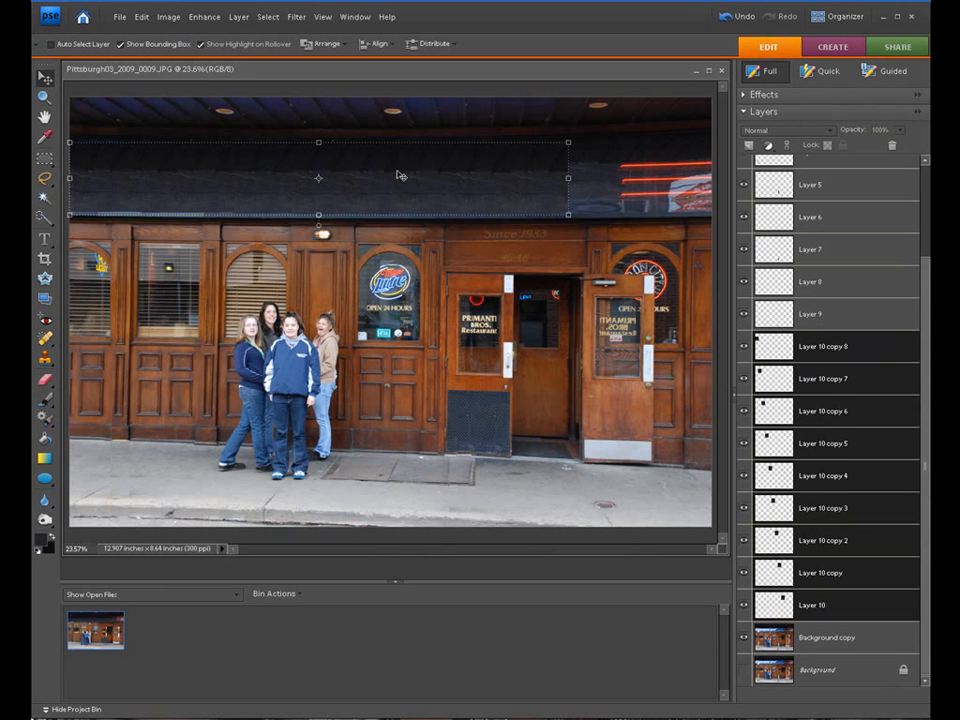
Add a text box across the blank dark sign reading PRIMANTI BROS. in 48 pt Engravers MT
key("t")
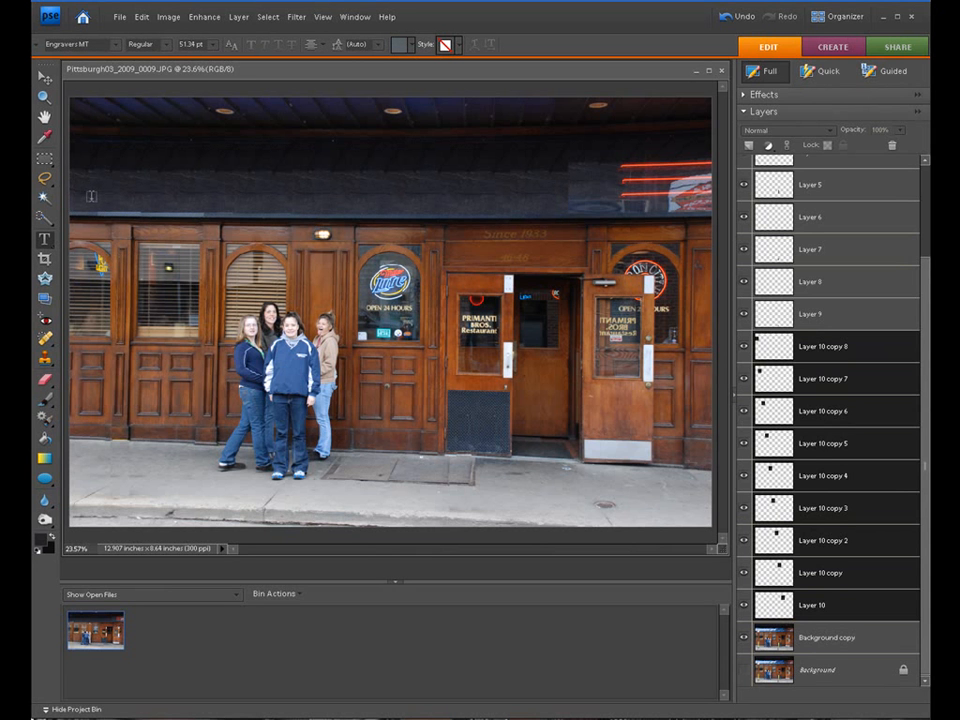
left_click_drag(91, 196, 545, 148)
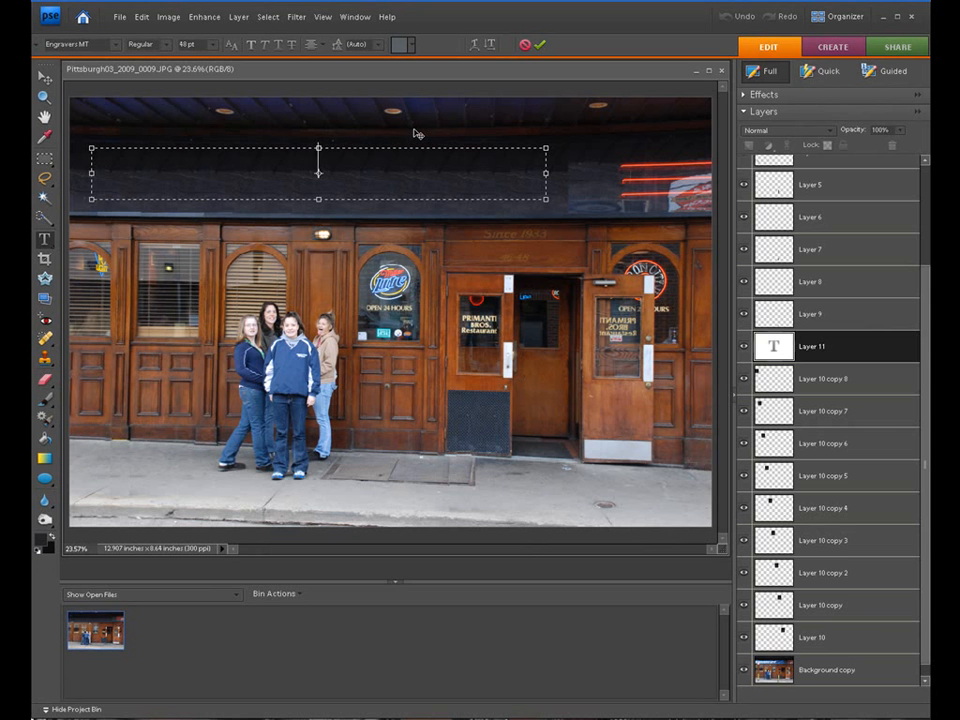
type("PRI")
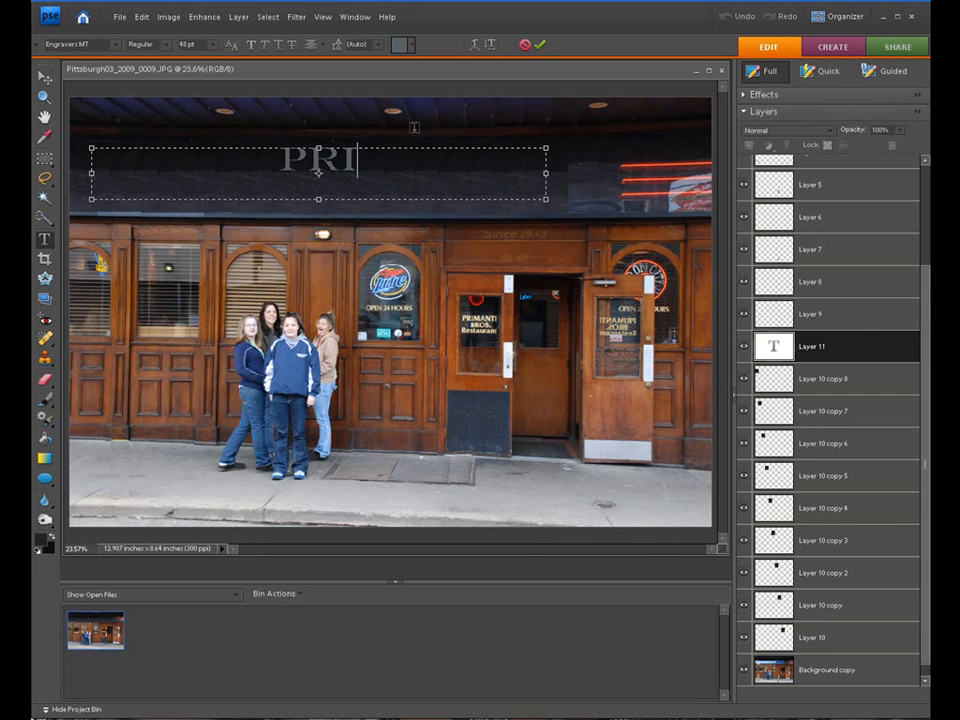
type("MA")
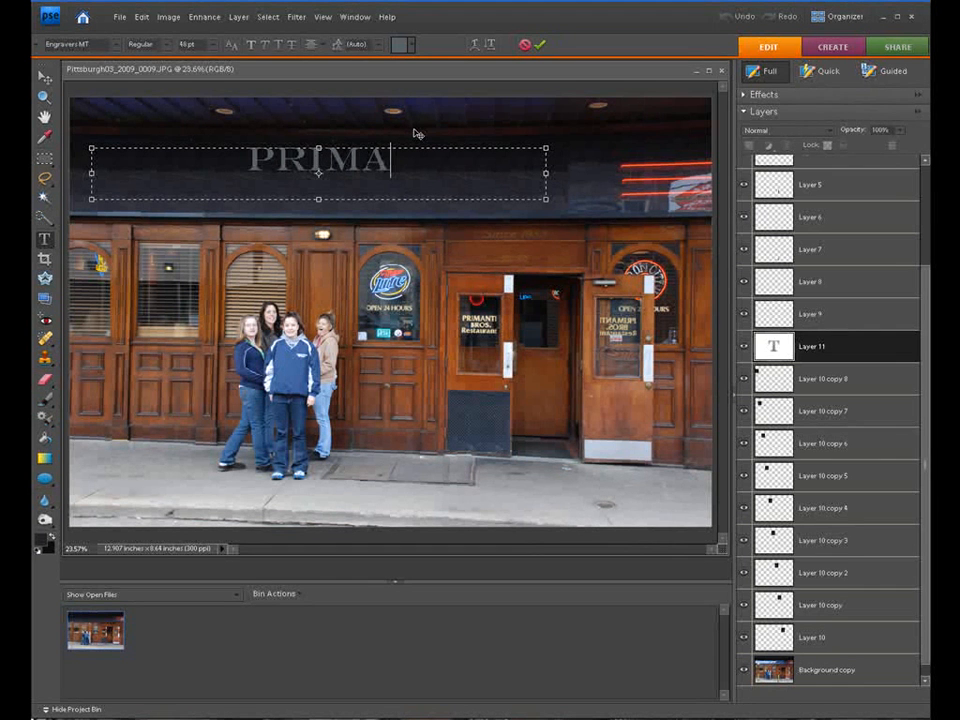
type("NTI")
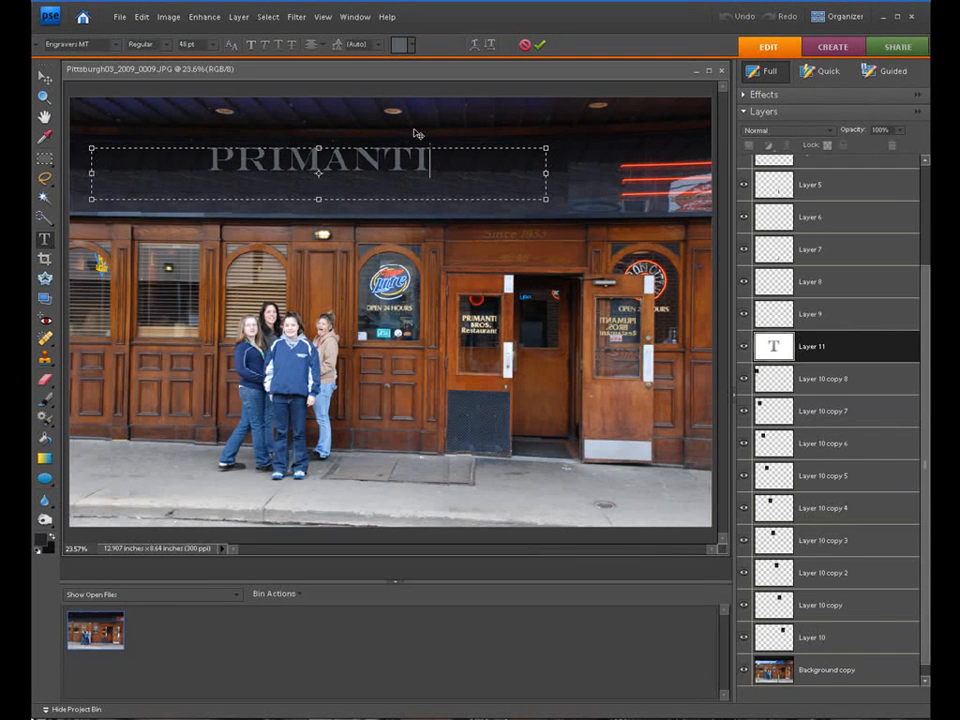
type(" BR")
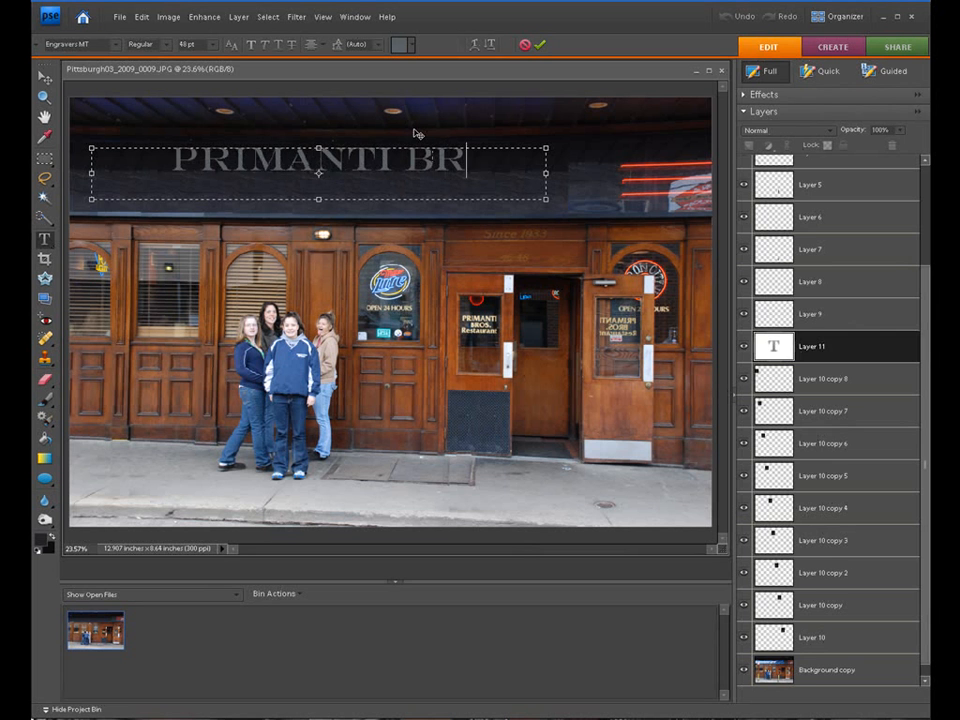
type("OS.")
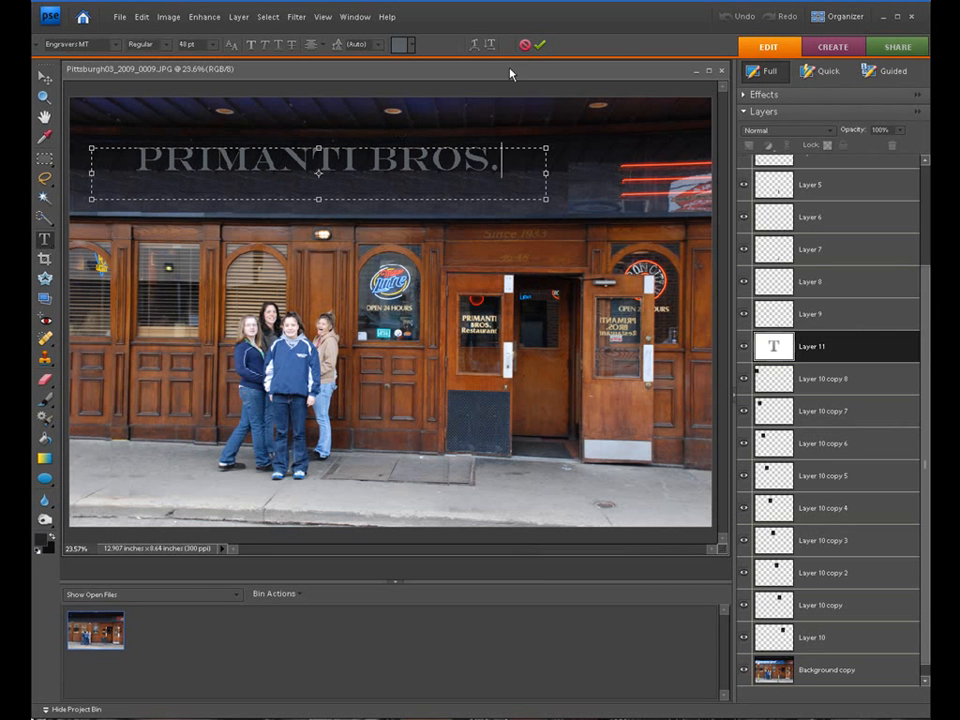
left_click(540, 45)
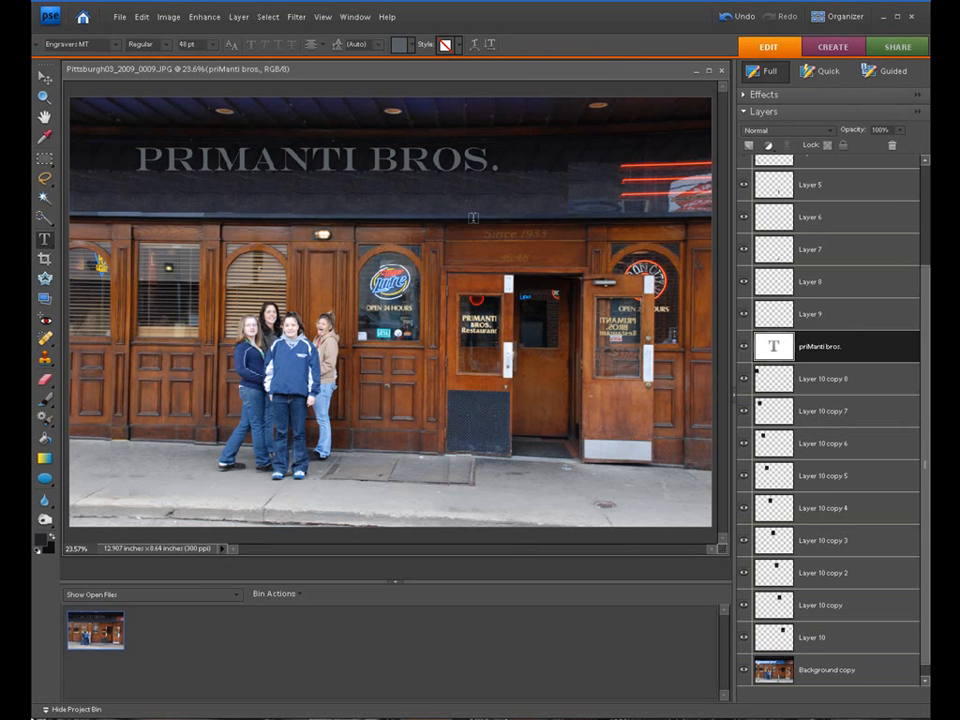
Move the PRIMANTI BROS. text down into the middle of the dark sign and enlarge it proportionally to 109.6%
left_click(44, 77)
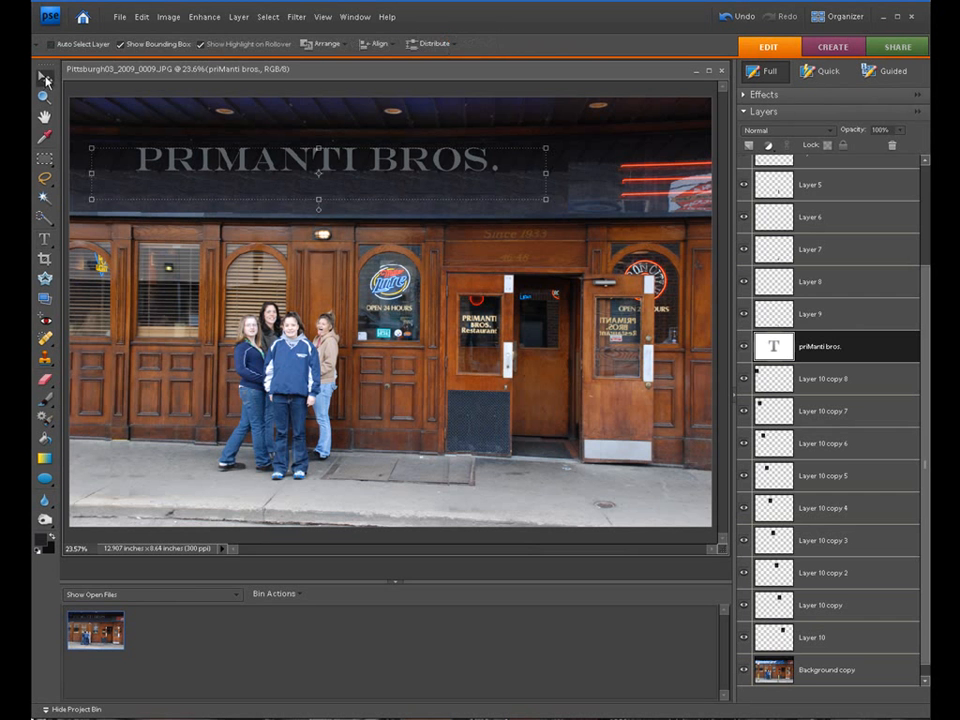
left_click_drag(254, 166, 231, 182)
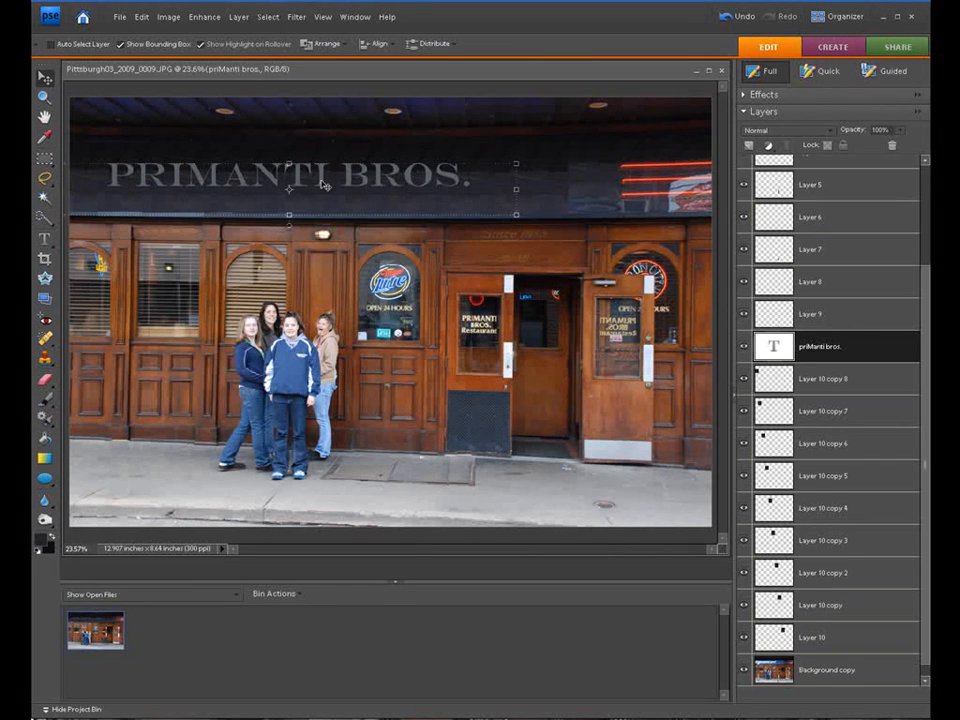
left_click_drag(516, 217, 560, 221)
left_click_drag(420, 182, 398, 184)
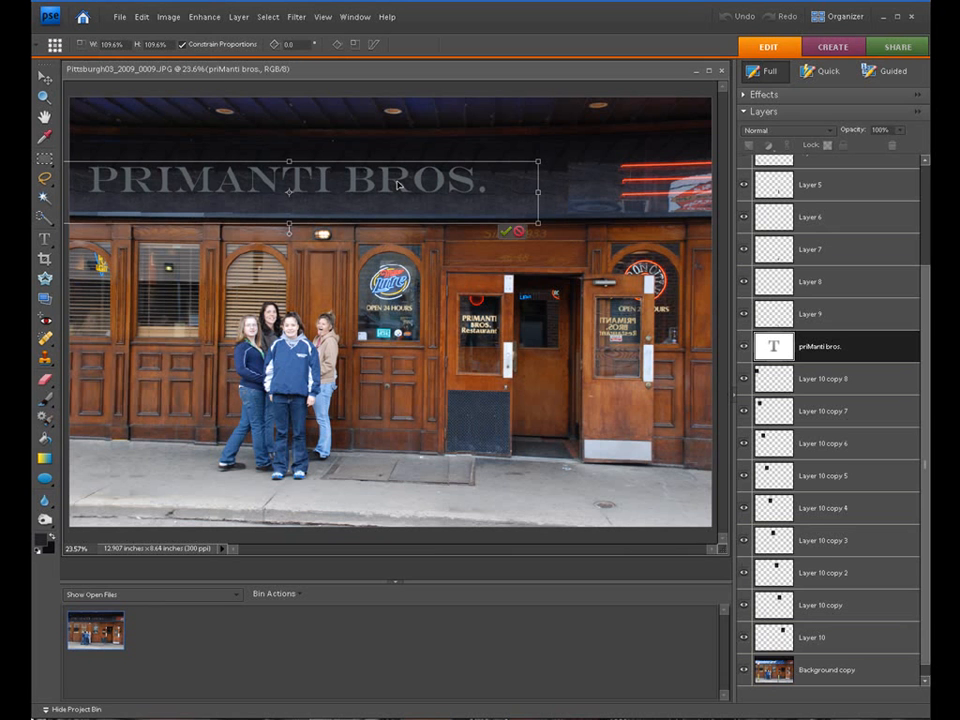
left_click(506, 232)
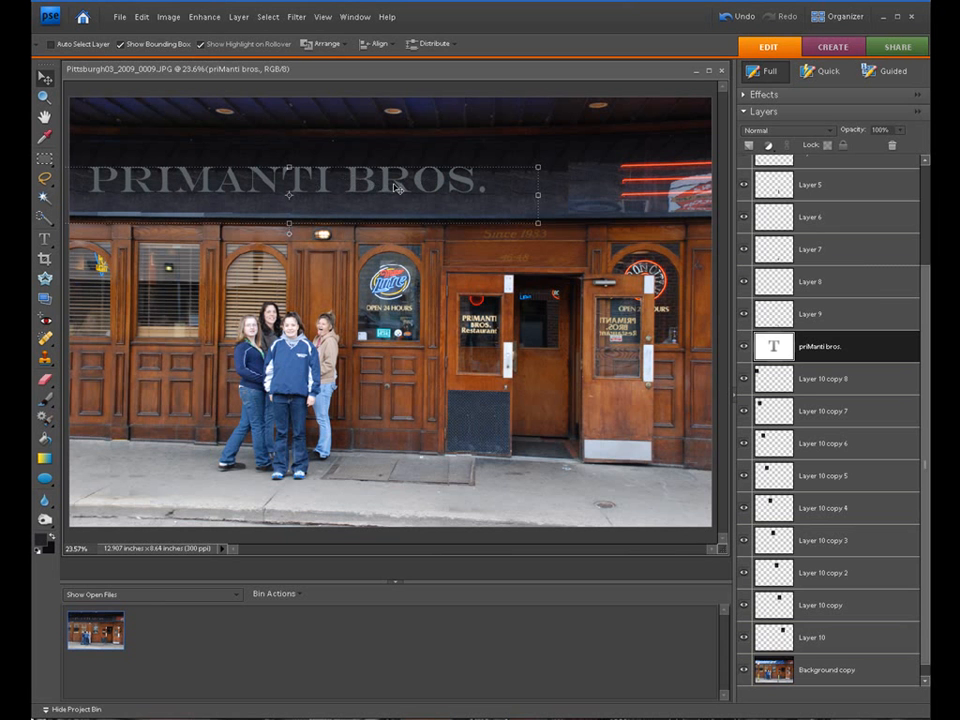
Apply the Wow-Neon Lt Blue Off layer style from the Wow Neon set to the PRIMANTI BROS. text
left_click(744, 95)
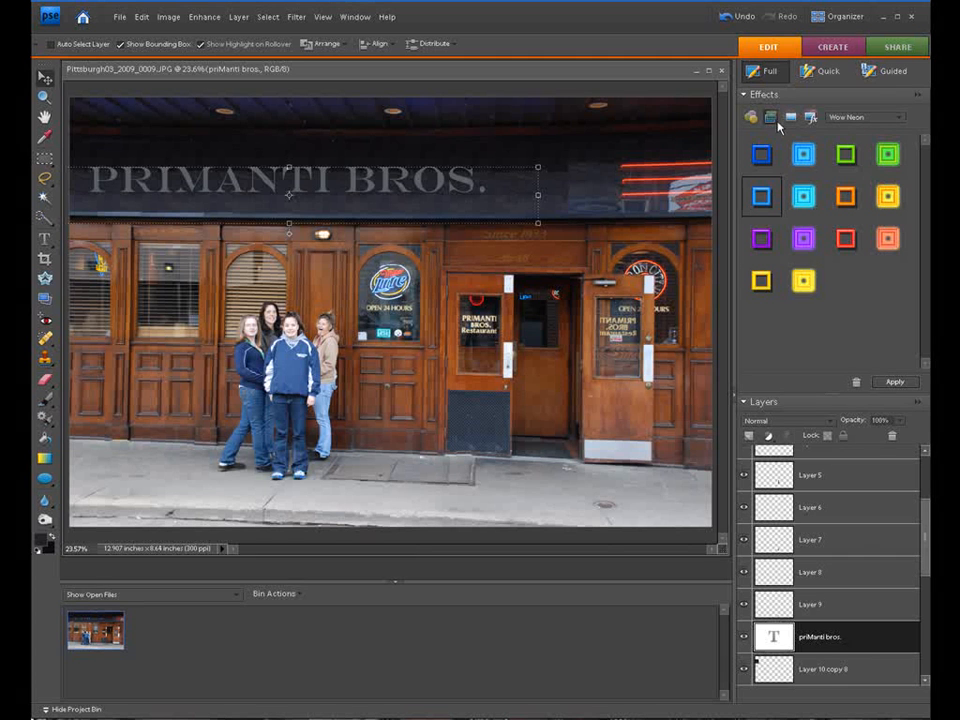
left_click(894, 119)
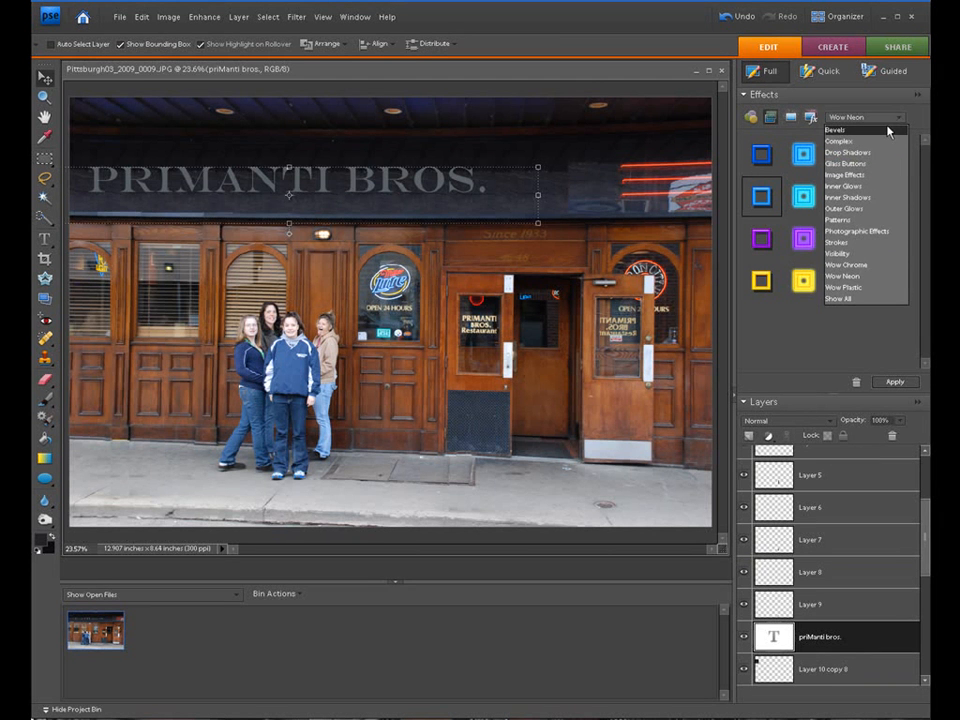
left_click(866, 278)
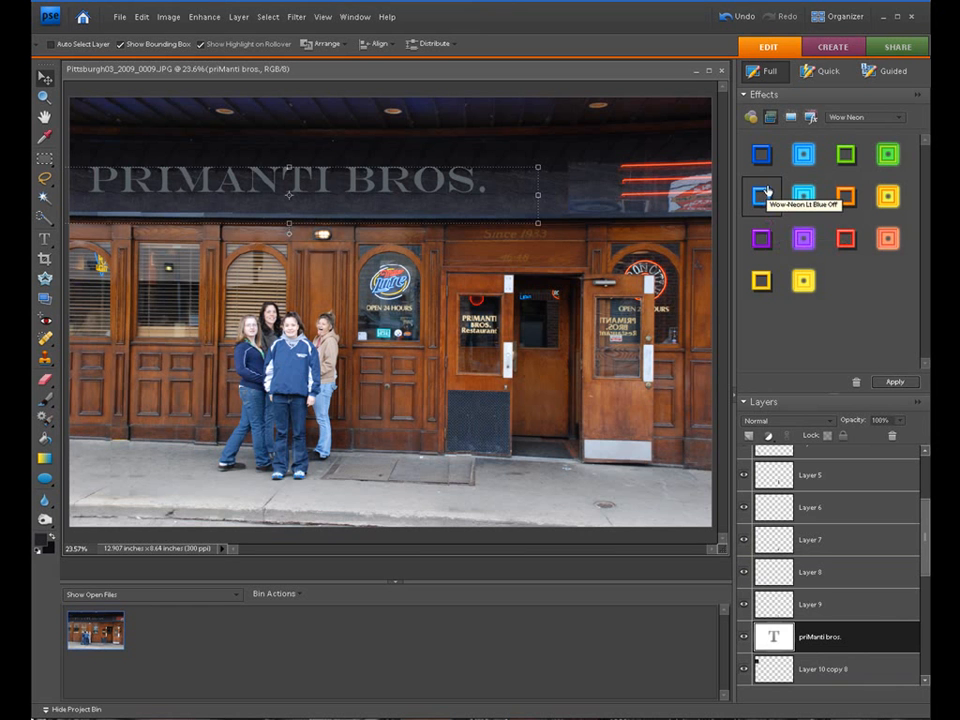
left_click_drag(766, 196, 450, 187)
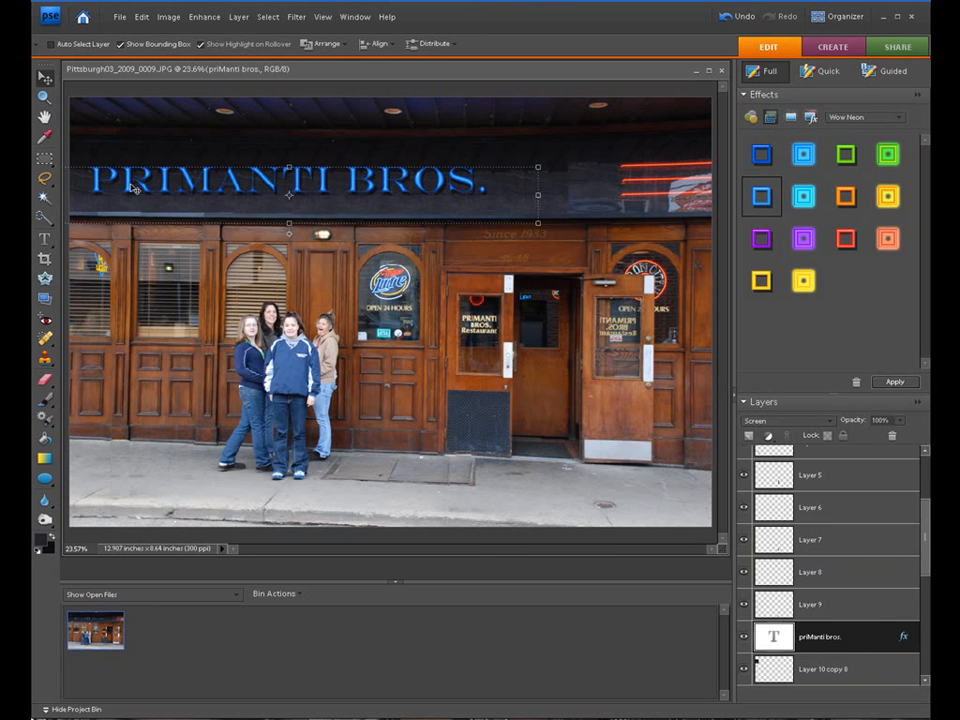
Enlarge the PRIMANTI BROS. text slightly and shift it up on the sign, with its layer opacity reduced to 64%
left_click(538, 224)
left_click_drag(541, 226, 567, 227)
left_click_drag(469, 199, 462, 192)
left_click(527, 230)
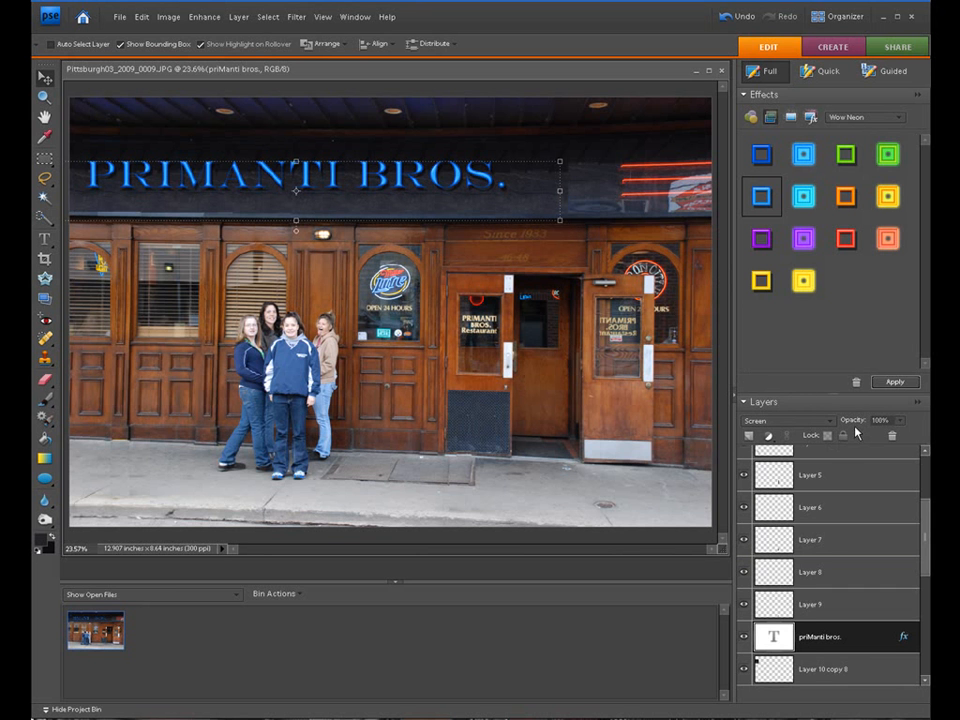
left_click_drag(855, 425, 827, 435)
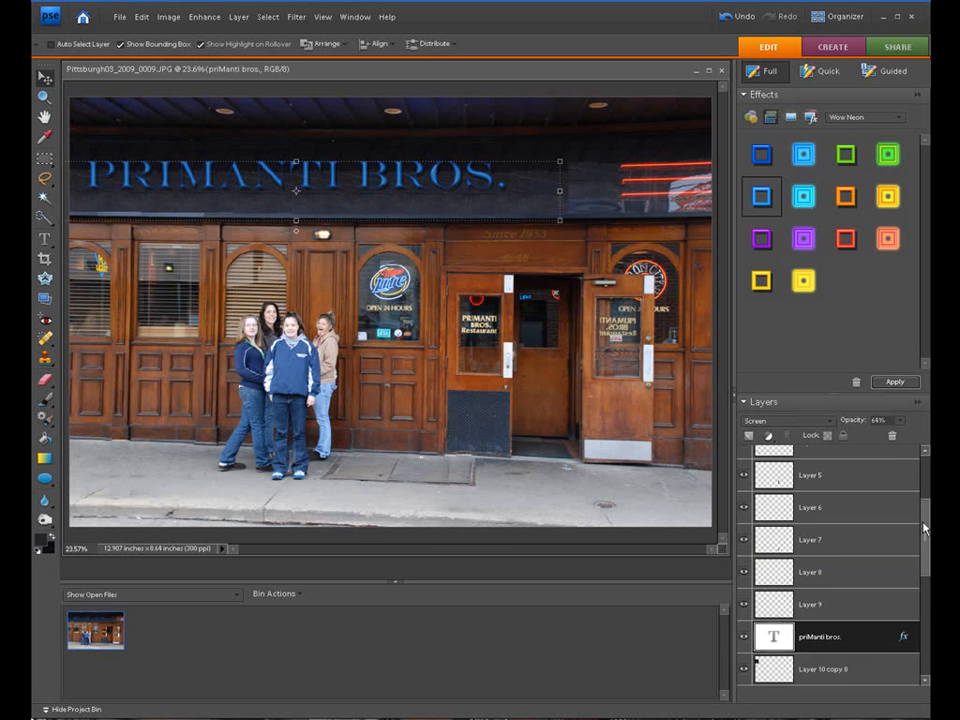
left_click_drag(926, 531, 902, 666)
left_click(871, 636)
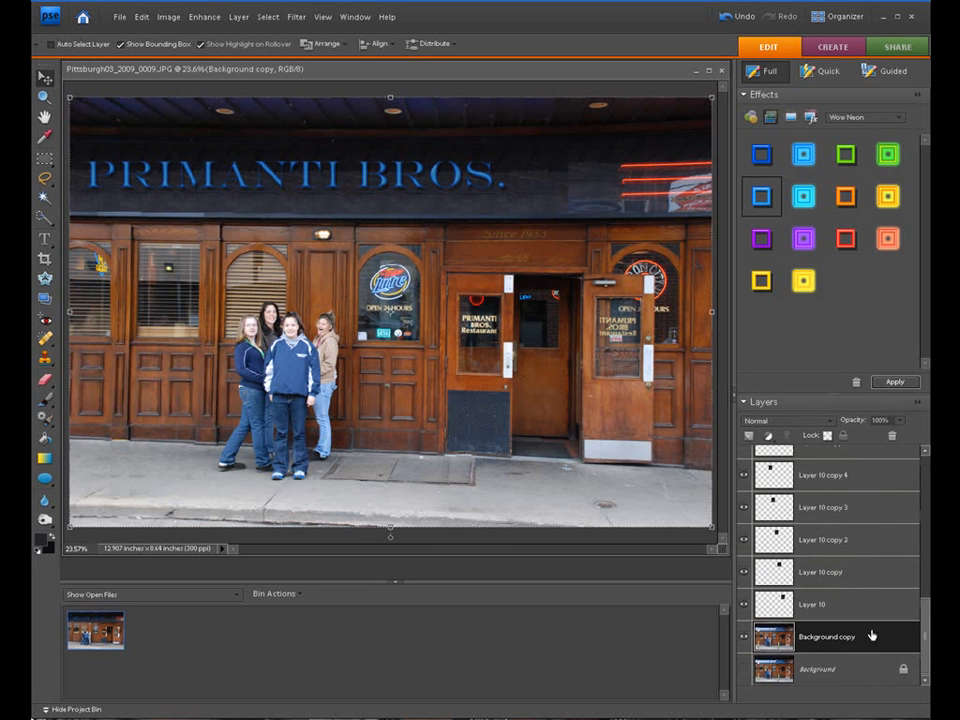
left_click(326, 18)
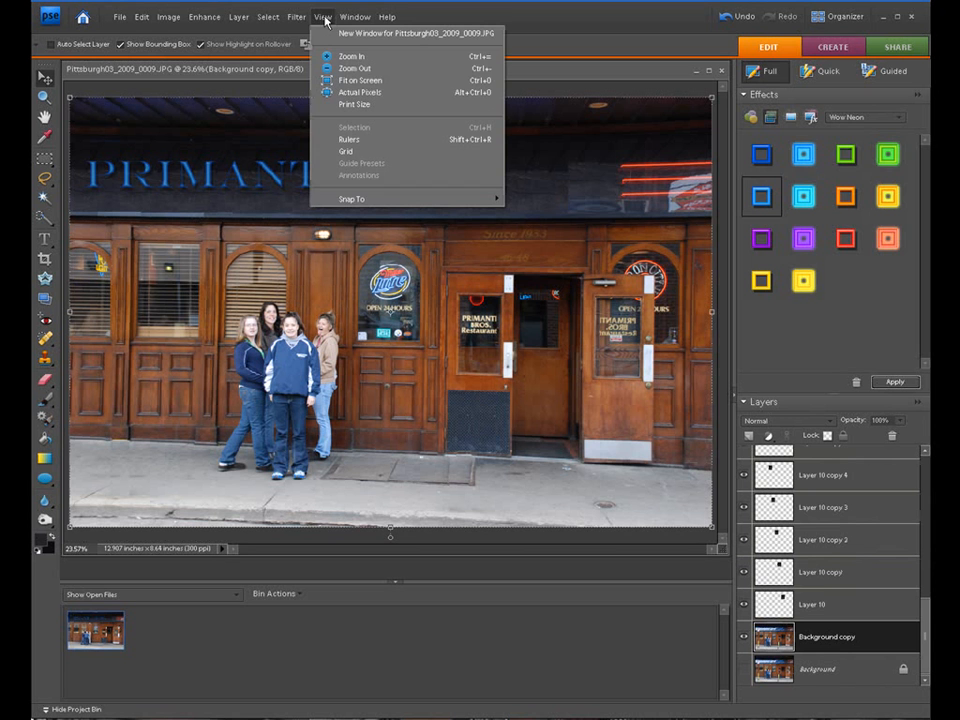
left_click(327, 80)
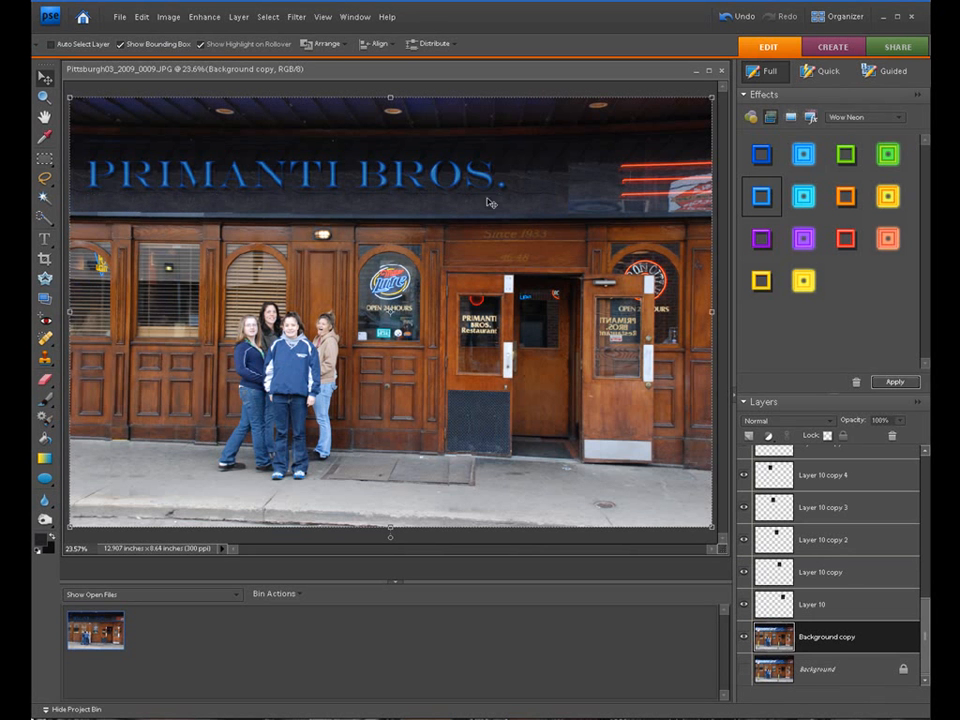
left_click(842, 604)
left_click_drag(928, 608, 928, 556)
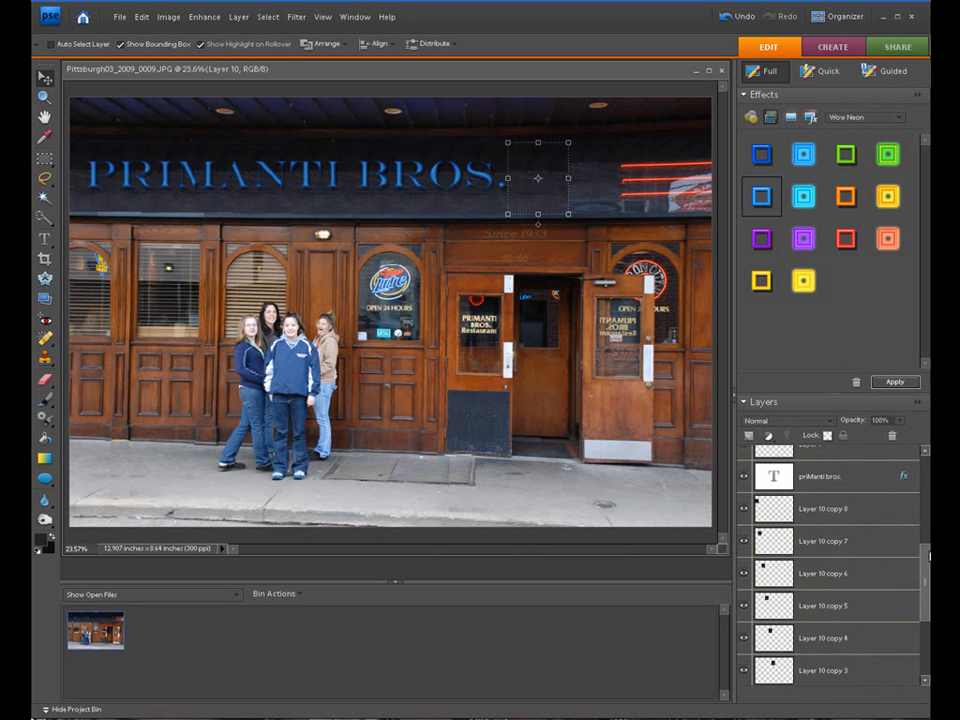
left_click(884, 516, "shift")
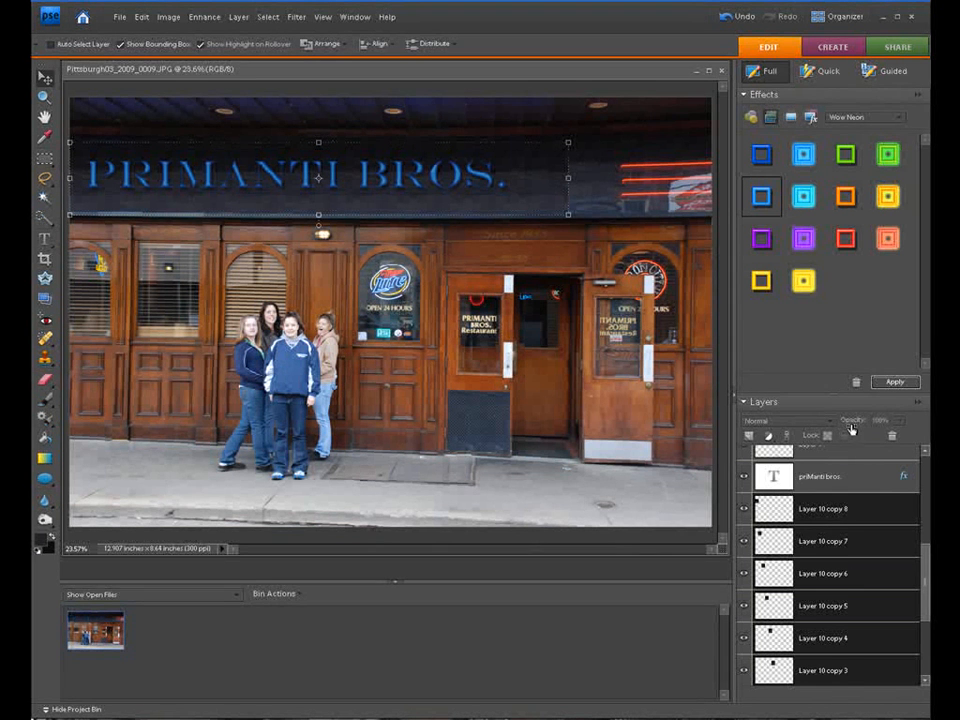
Link the sign patch layers from Layer 10 copy 8 through Layer 10 and try to adjust their opacity together
left_click(895, 516)
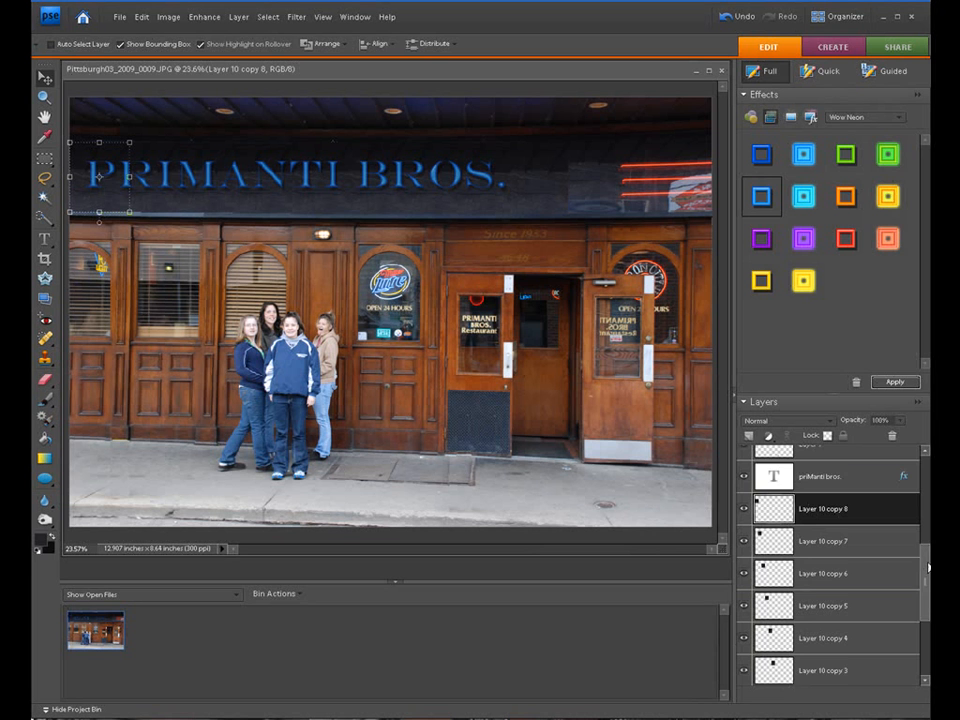
left_click_drag(926, 568, 924, 612)
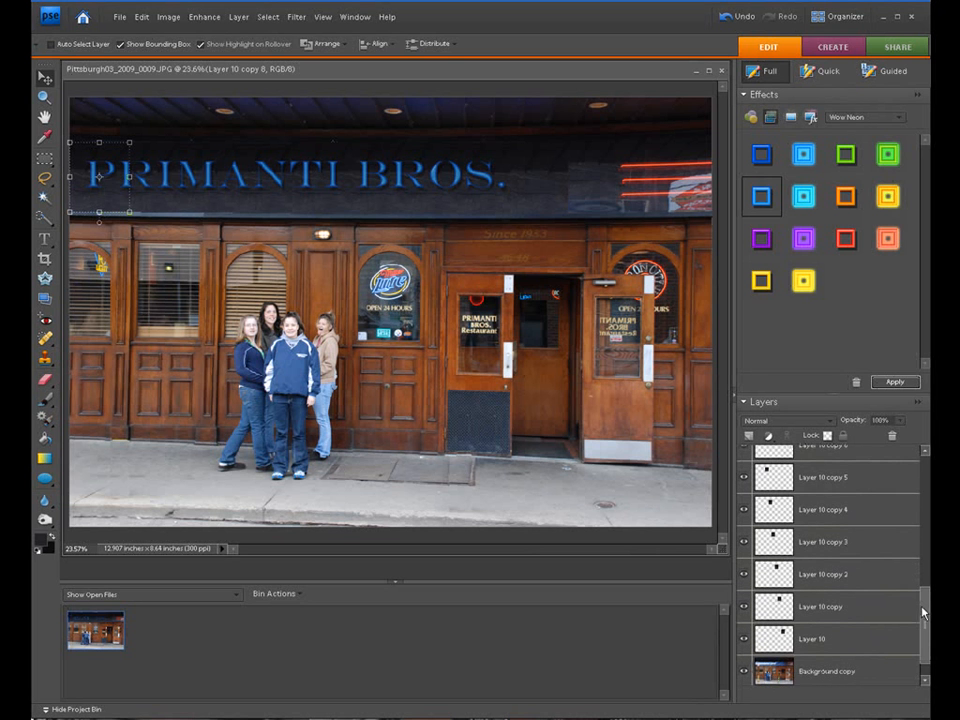
left_click(862, 639, "shift")
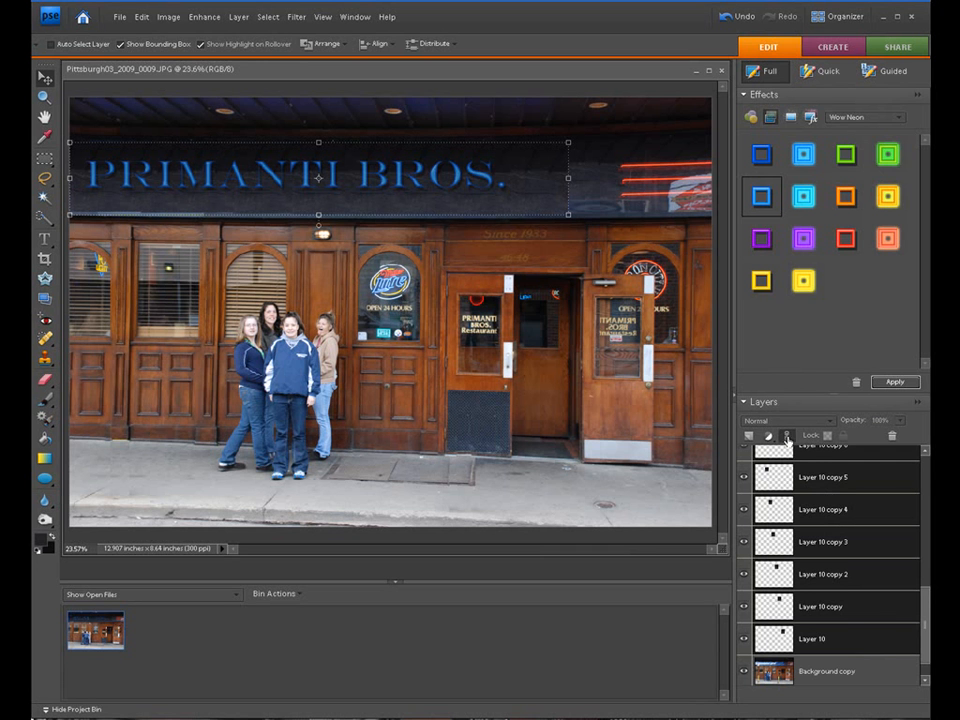
left_click(787, 437)
left_click(879, 543)
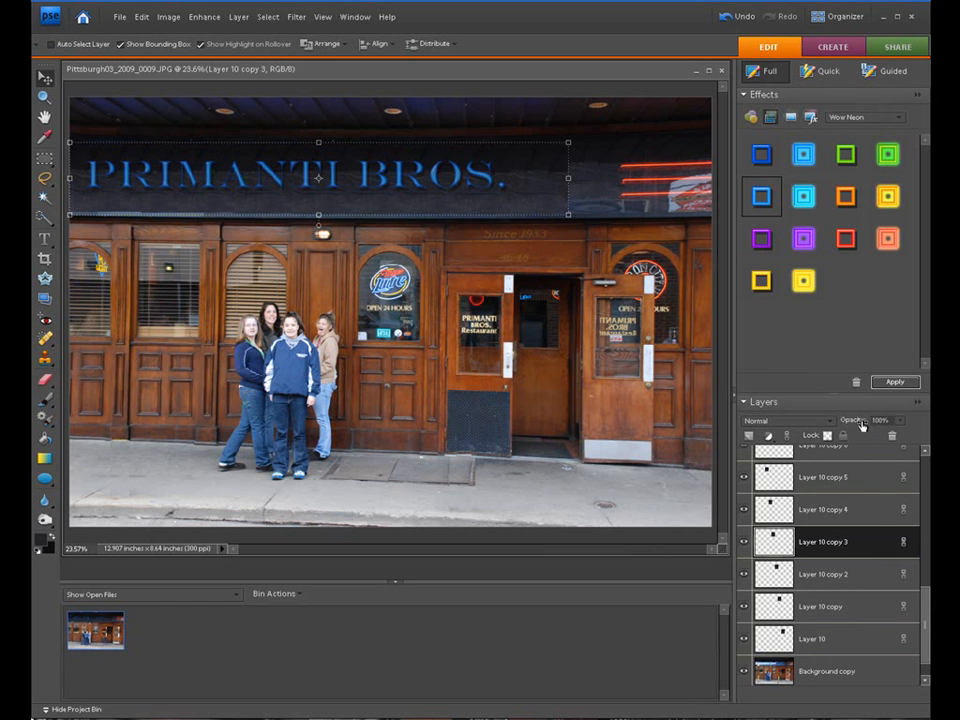
mouse_move(866, 421)
left_mouse_down()
mouse_move(823, 428)
mouse_move(864, 425)
left_mouse_up()
Merge the sign patch layers from Layer 10 through Layer 10 copy 8 into a single layer
left_click(855, 640)
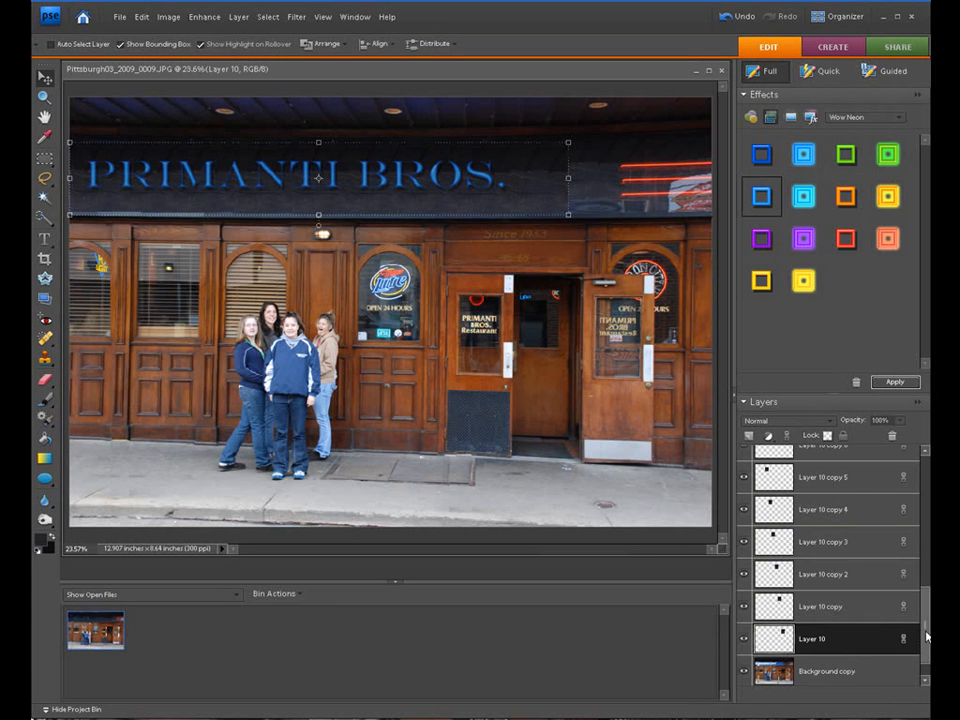
left_click_drag(926, 636, 926, 588)
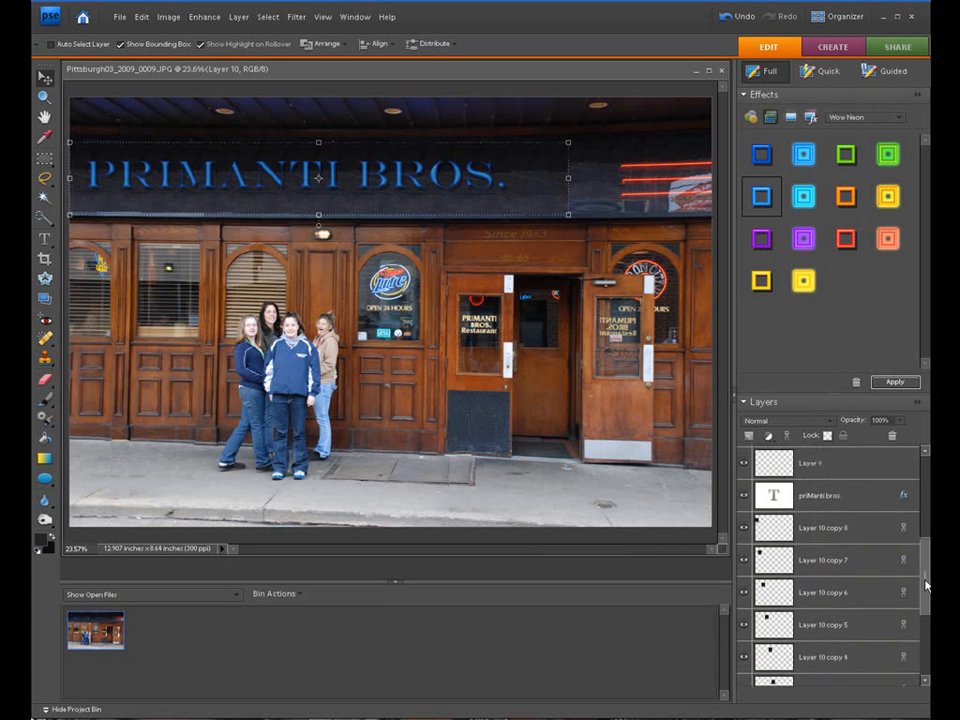
left_click(866, 536, "shift")
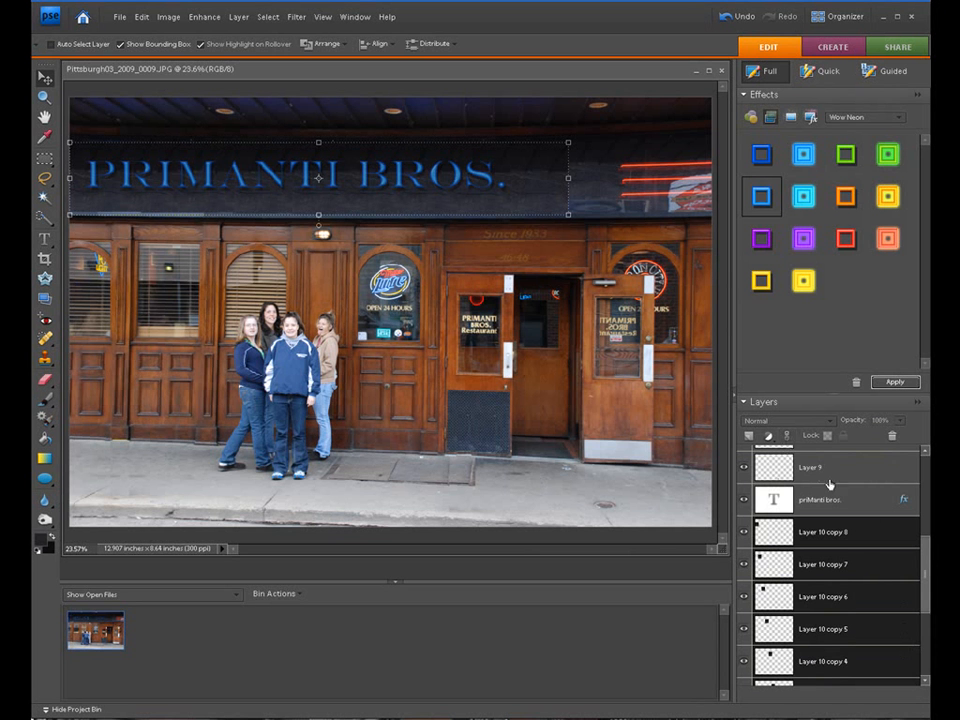
left_click(241, 17)
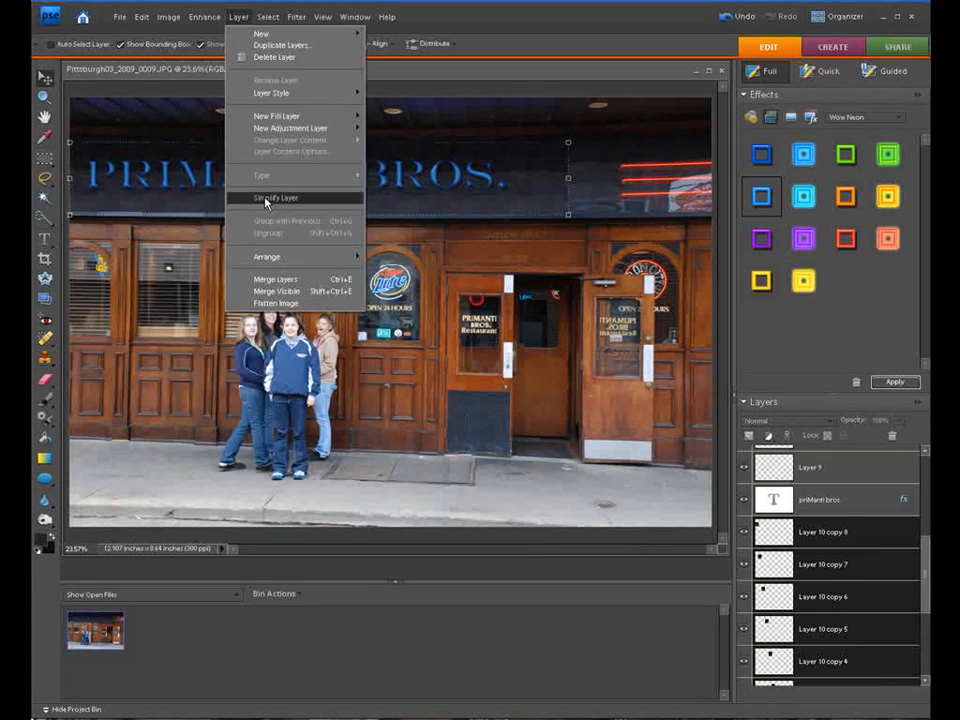
left_click(268, 281)
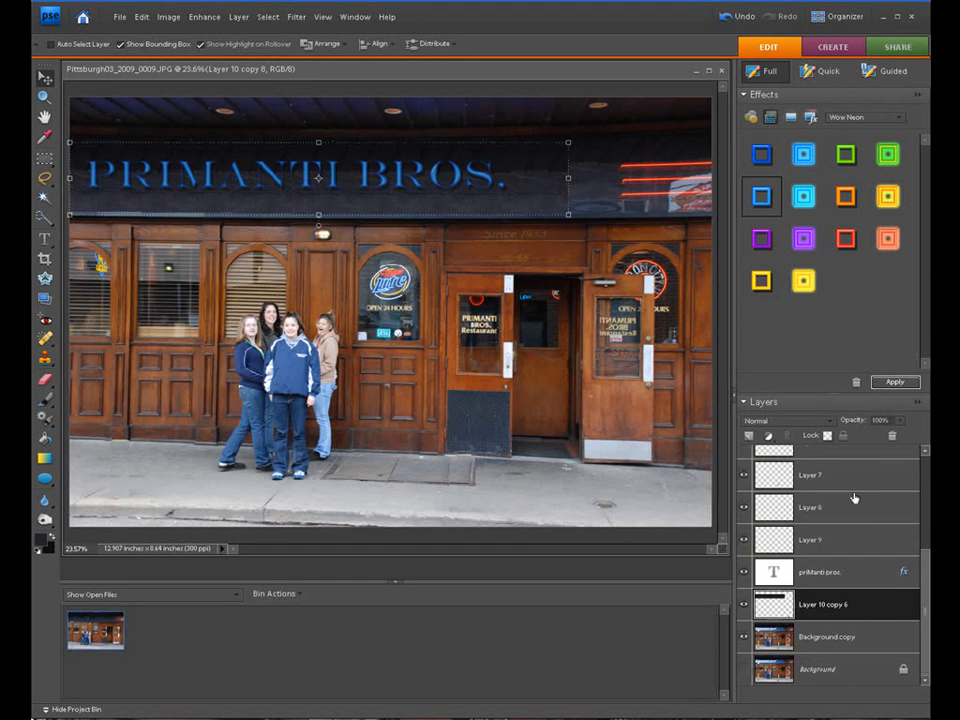
Try adjusting the opacity of the merged sign patch layer and look over the layer stack
left_click_drag(856, 427, 904, 434)
left_click_drag(927, 590, 929, 559)
scroll(929, 559, "up", 5)
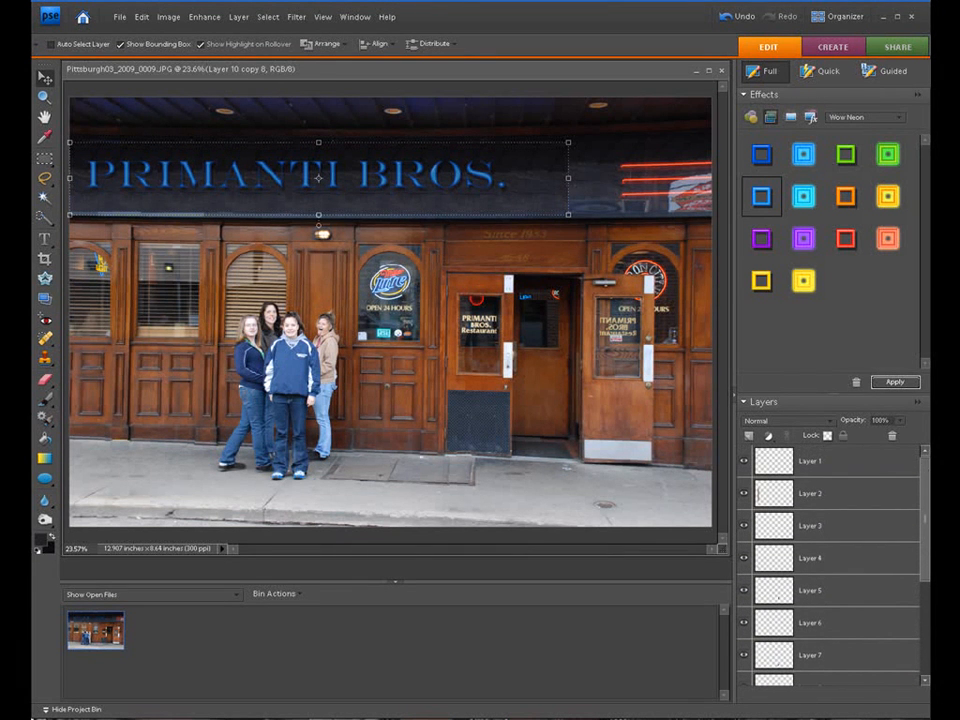
Select the locked Background layer and try to move it out of the layer stack
left_click_drag(924, 491, 918, 639)
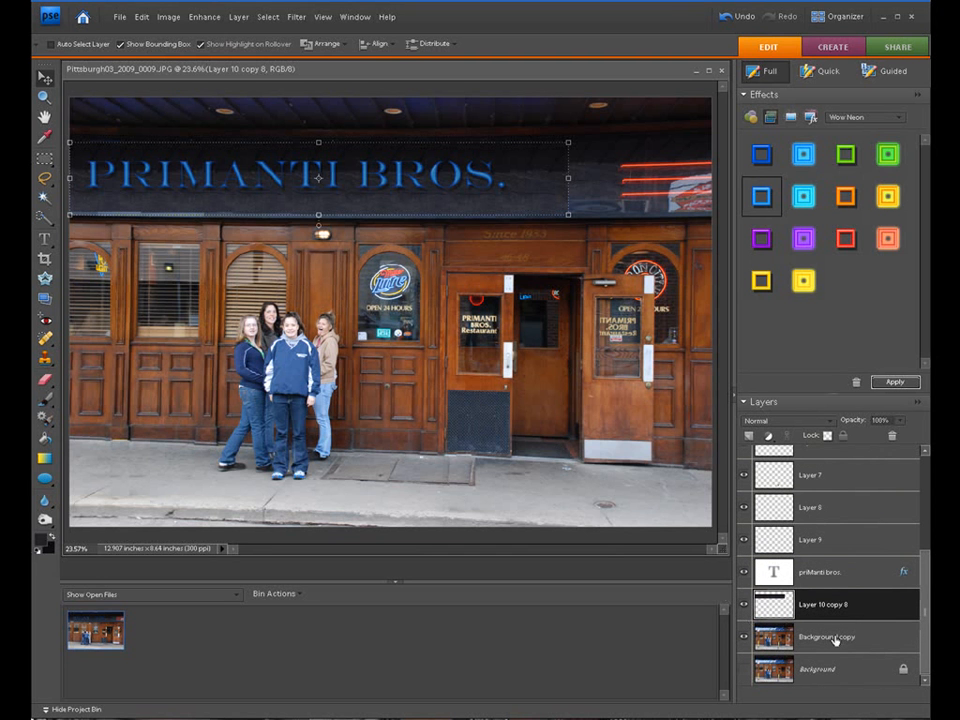
left_click(840, 671)
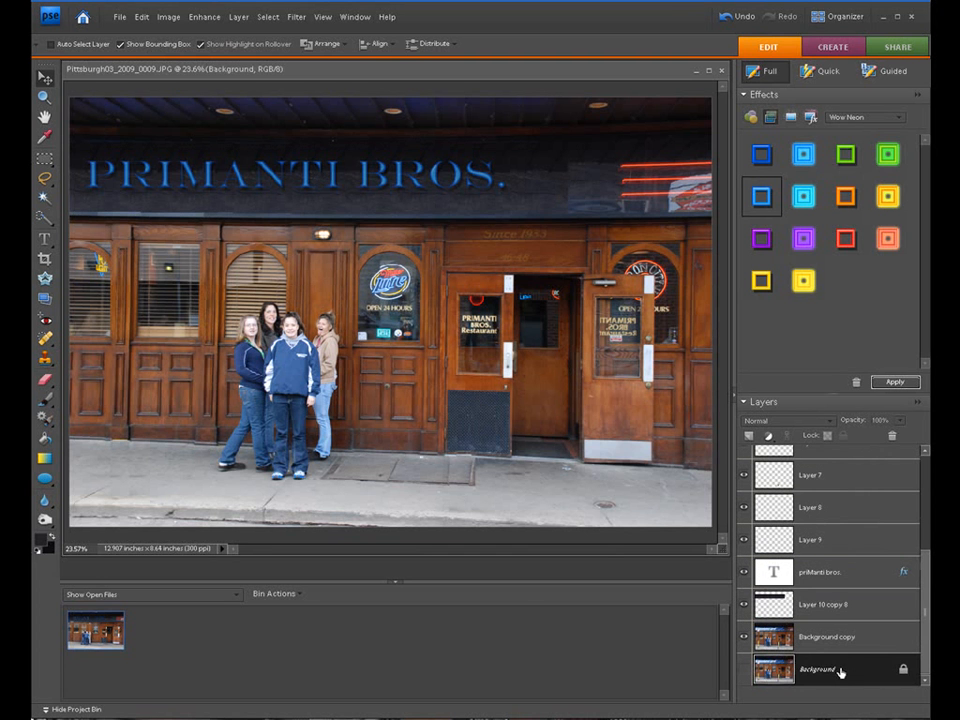
left_click_drag(840, 671, 520, 606)
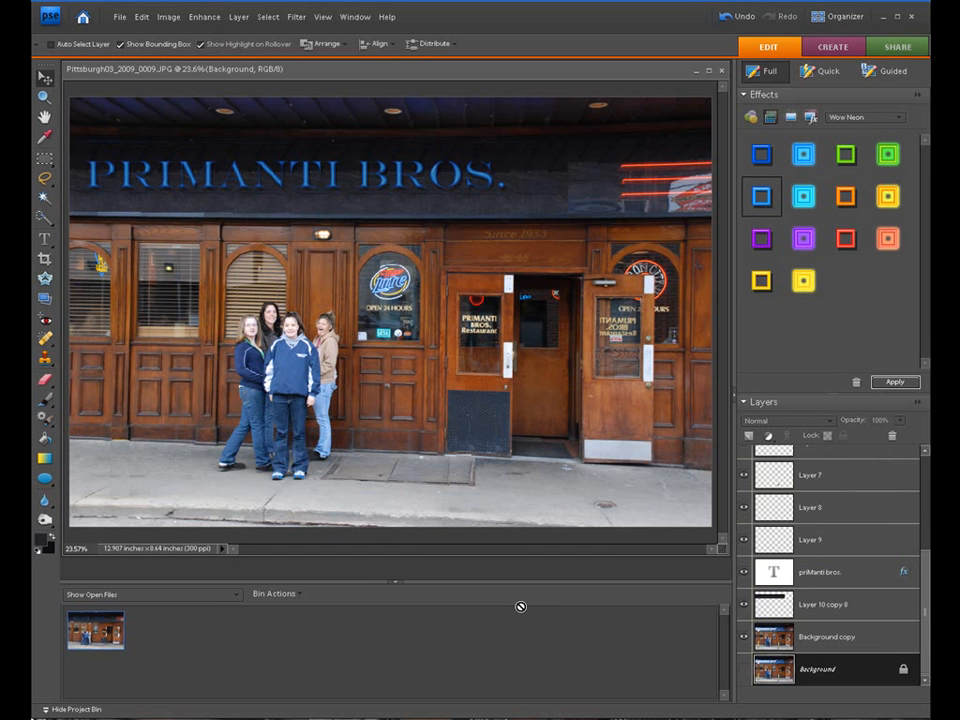